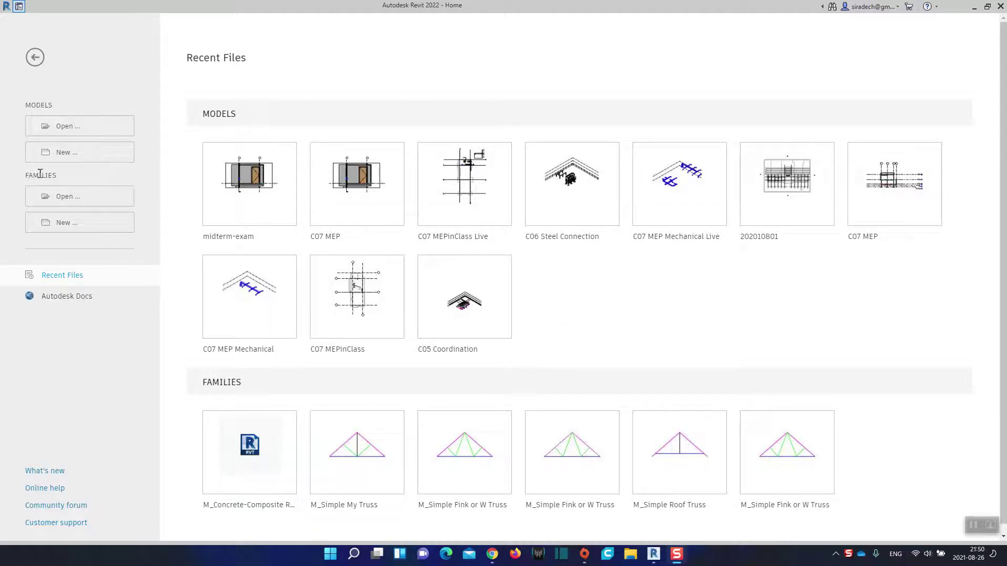
Step: Create a new family from the English conceptual mass template Metric Mass.rft
{"action": "left_click", "coordinate": [74, 233]}
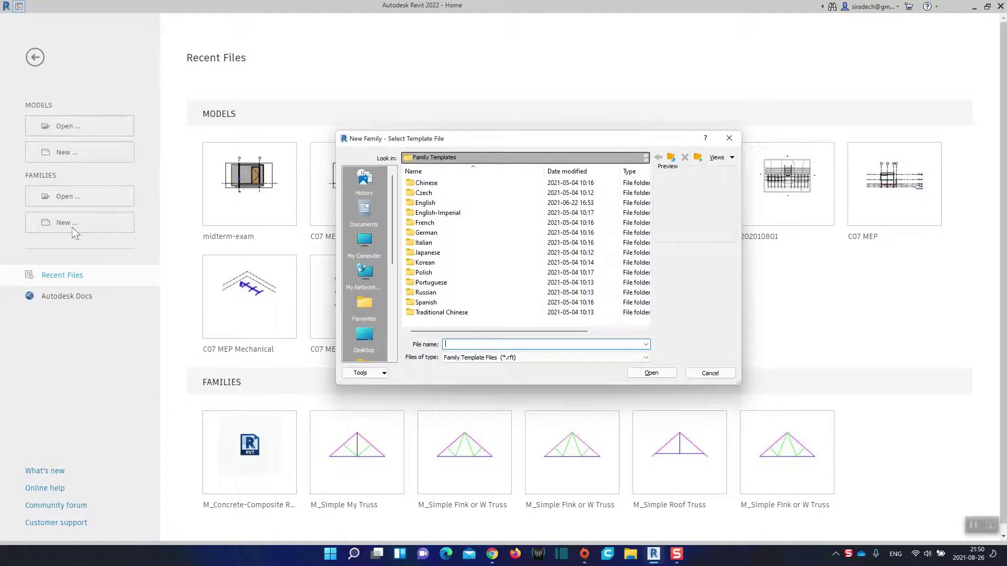
{"action": "double_click", "coordinate": [425, 203]}
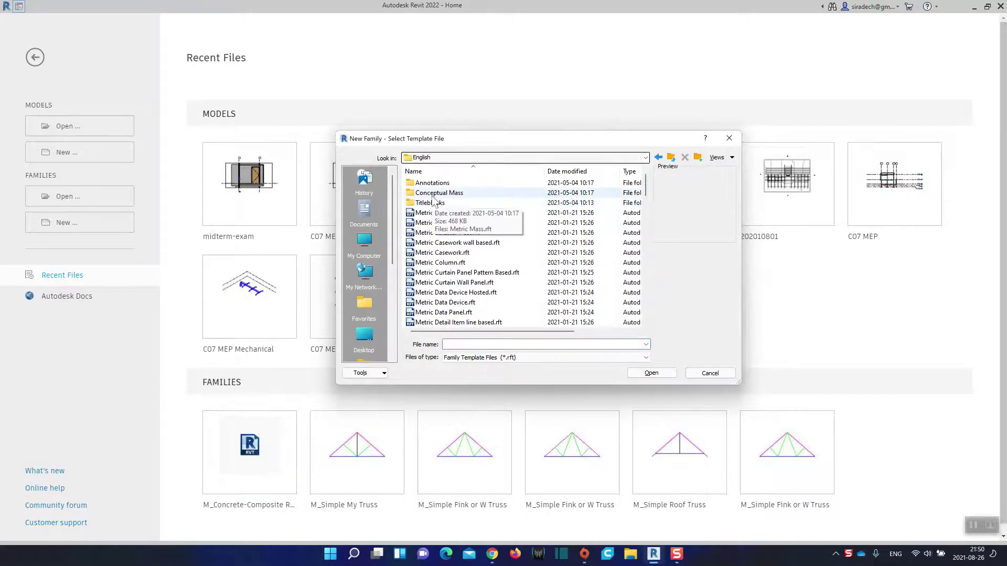
{"action": "double_click", "coordinate": [433, 193]}
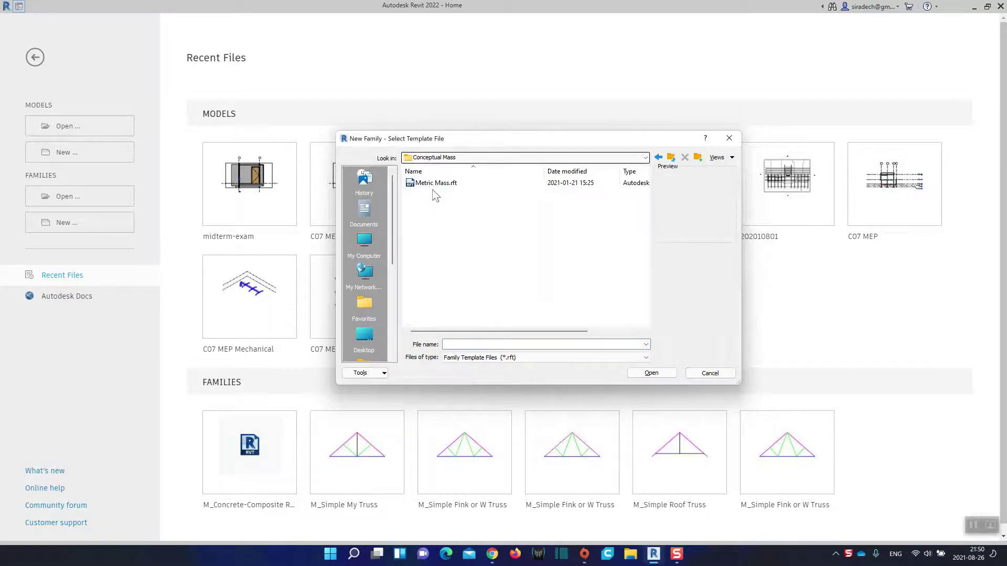
{"action": "left_click", "coordinate": [432, 187]}
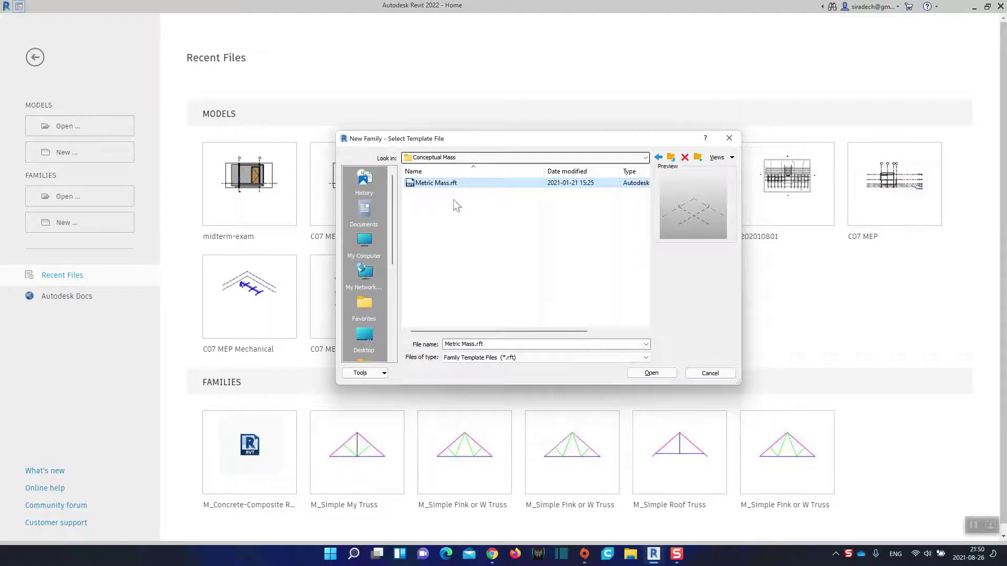
{"action": "left_click", "coordinate": [651, 373]}
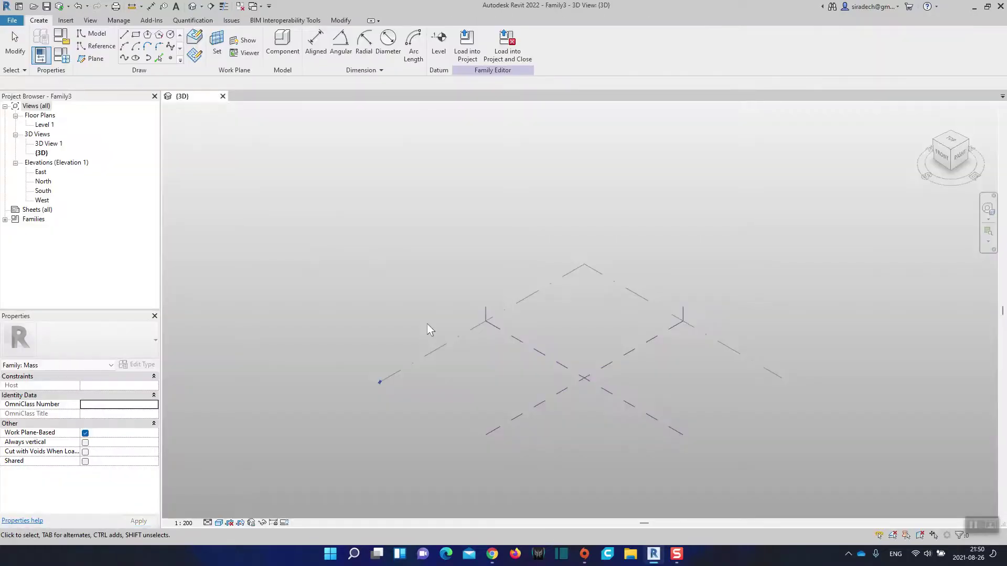
Step: Launch Dynamo from the mass family and start a new graph
{"action": "middle_click_drag", "start_coordinate": [497, 371], "coordinate": [429, 299]}
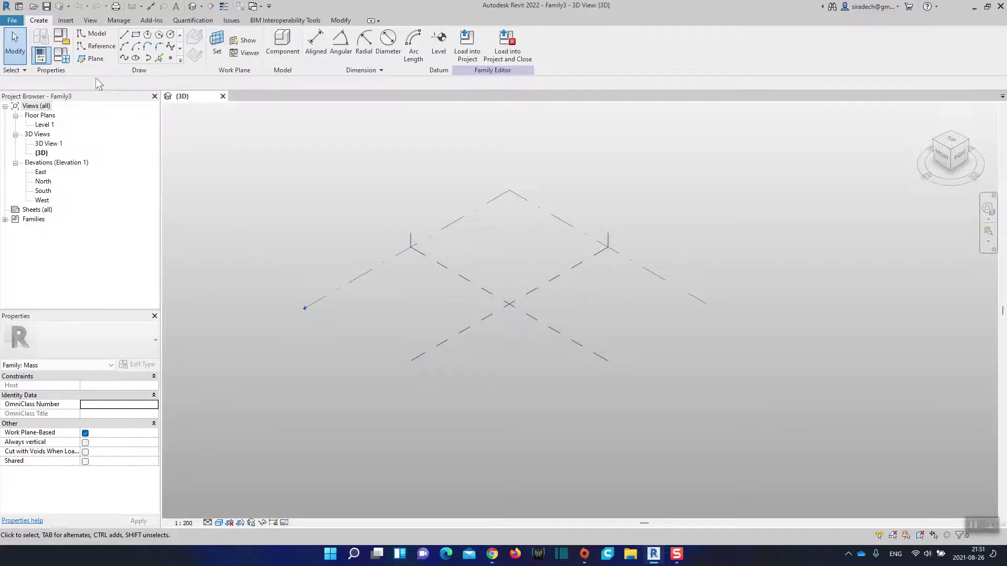
{"action": "middle_click_drag", "start_coordinate": [278, 201], "coordinate": [263, 245]}
{"action": "scroll", "coordinate": [263, 245], "scroll_direction": "down", "scroll_amount": 1}
{"action": "left_click", "coordinate": [119, 21]}
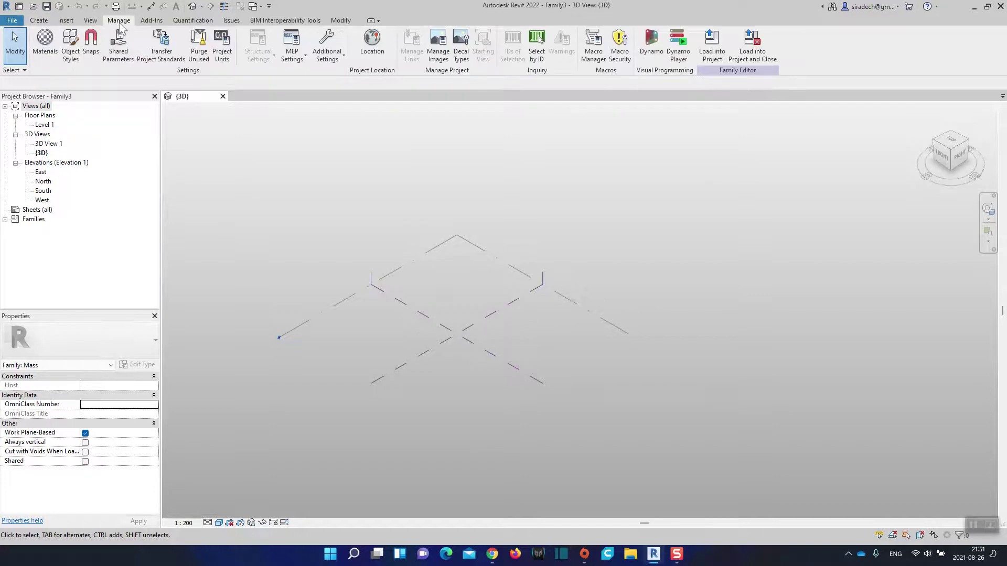
{"action": "left_click", "coordinate": [650, 56]}
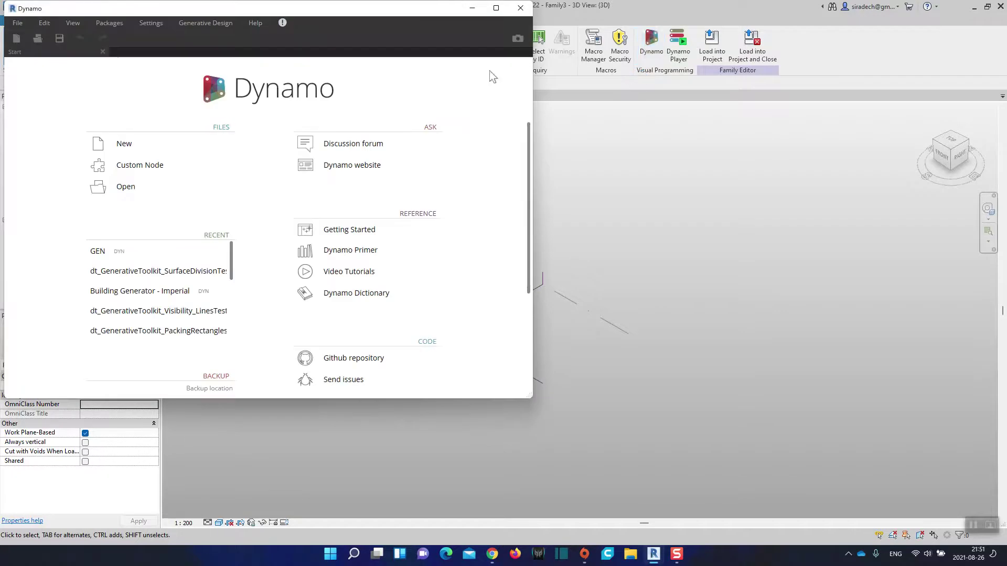
{"action": "left_click_drag", "start_coordinate": [322, 14], "coordinate": [658, 113]}
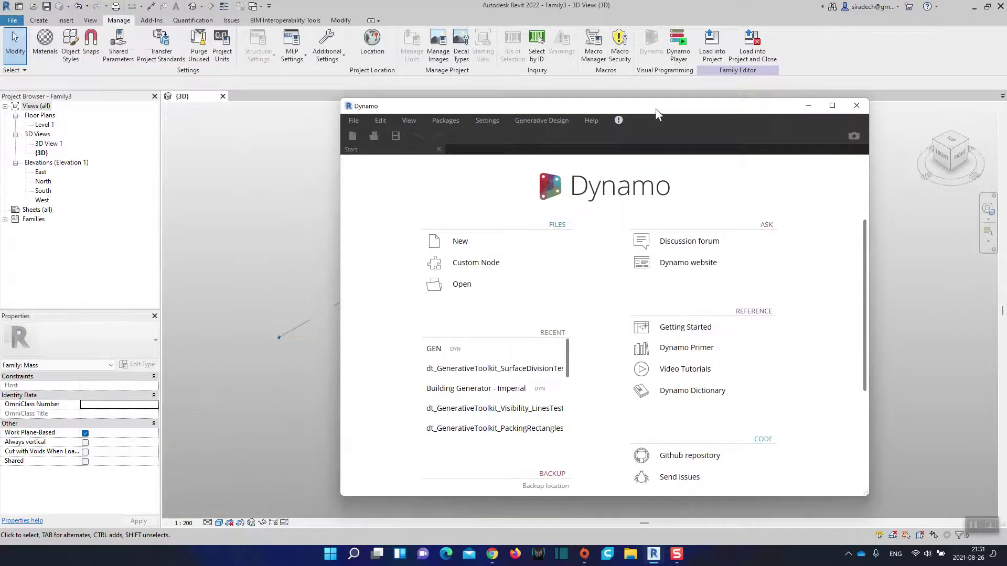
{"action": "left_click_drag", "start_coordinate": [594, 109], "coordinate": [776, 100]}
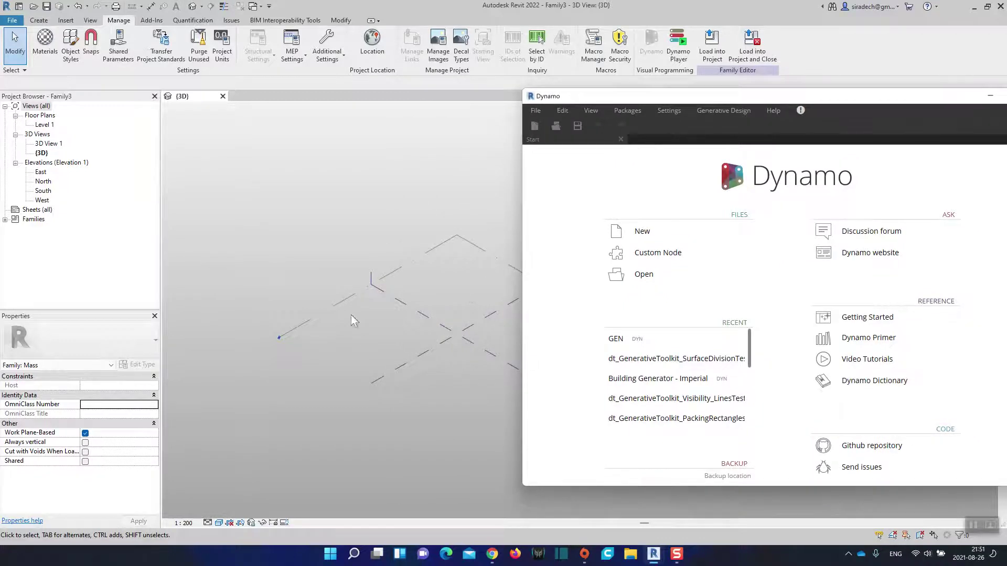
{"action": "left_click", "coordinate": [659, 236]}
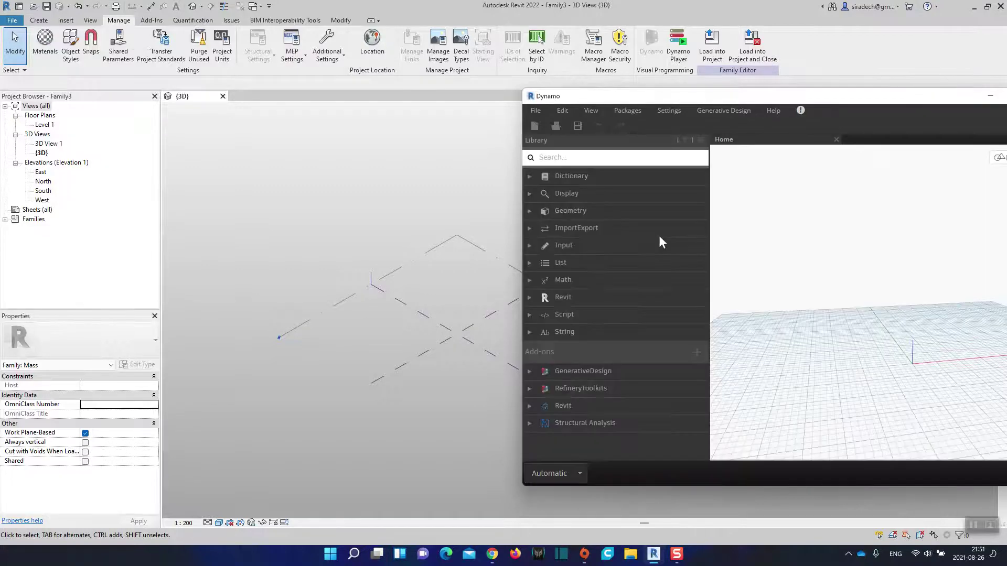
Step: Move and widen the Dynamo window, and maximize it to fill the screen
{"action": "left_click_drag", "start_coordinate": [788, 97], "coordinate": [566, 106]}
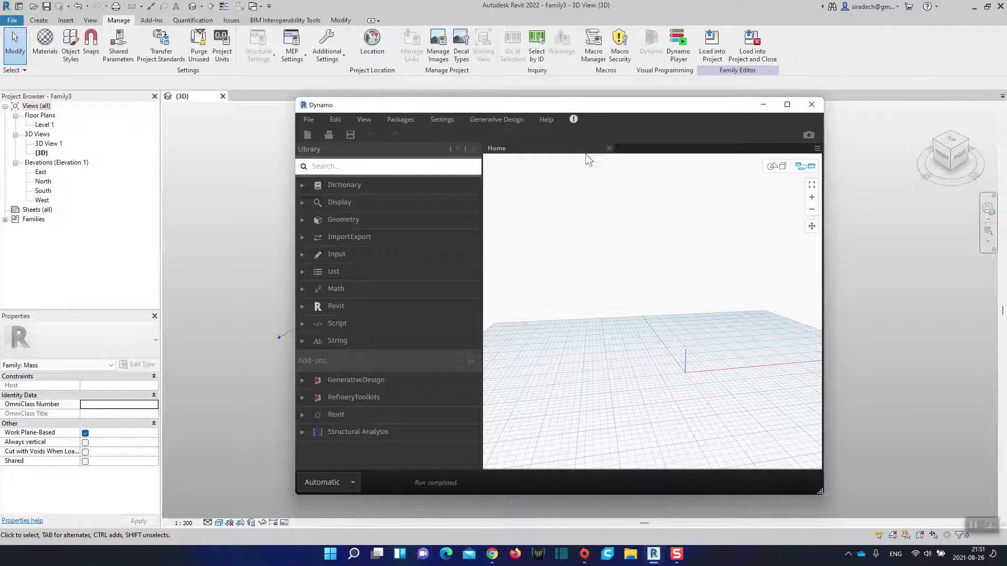
{"action": "left_click_drag", "start_coordinate": [823, 275], "coordinate": [918, 273]}
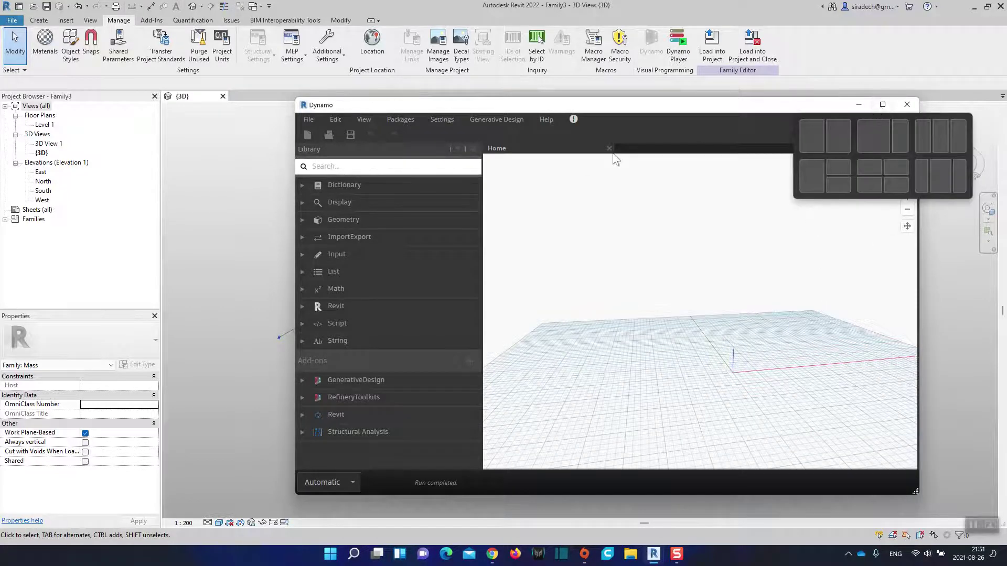
{"action": "left_click_drag", "start_coordinate": [624, 107], "coordinate": [539, 73]}
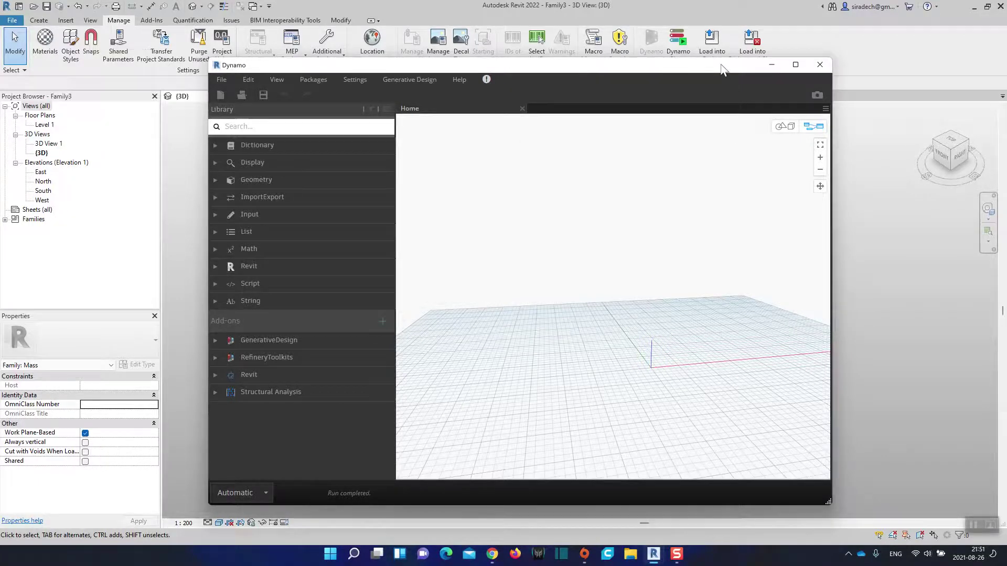
{"action": "left_click", "coordinate": [795, 65]}
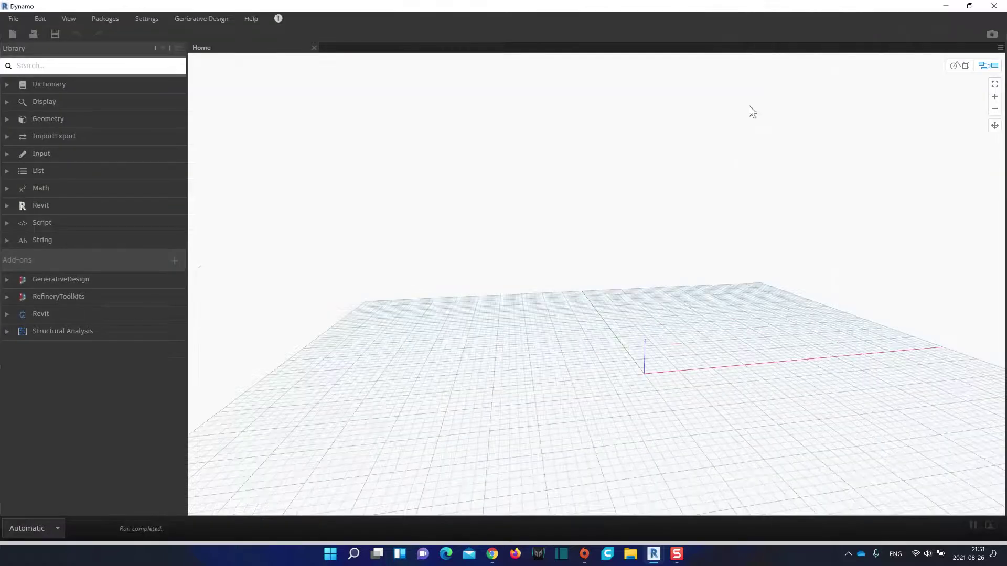
Step: Switch to geometry view navigation and orbit the background grid to a higher viewing angle
{"action": "right_click", "coordinate": [801, 258]}
{"action": "left_click", "coordinate": [956, 65]}
{"action": "right_click_drag", "start_coordinate": [755, 246], "coordinate": [668, 174]}
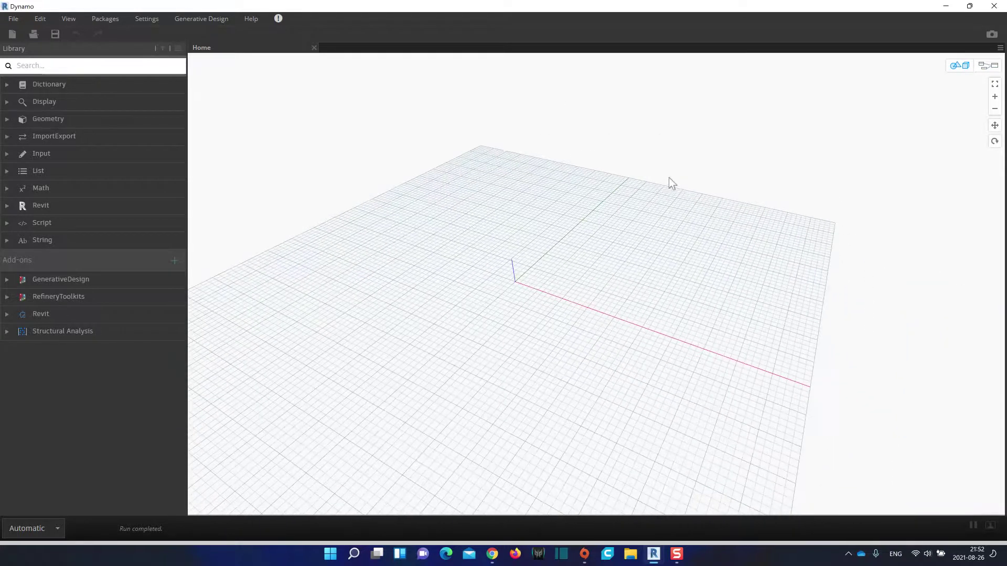
{"action": "middle_click_drag", "start_coordinate": [575, 237], "coordinate": [607, 257]}
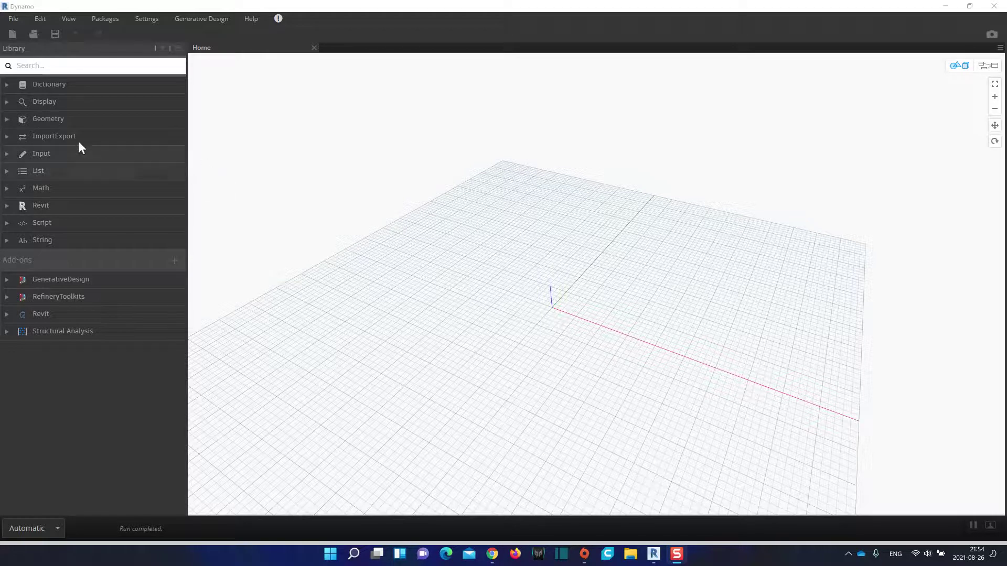
Step: Add a Rectangle.ByCornerPoints node with inputs p1 to p4 from the geometry curve nodes and return to graph view
{"action": "left_click", "coordinate": [6, 119]}
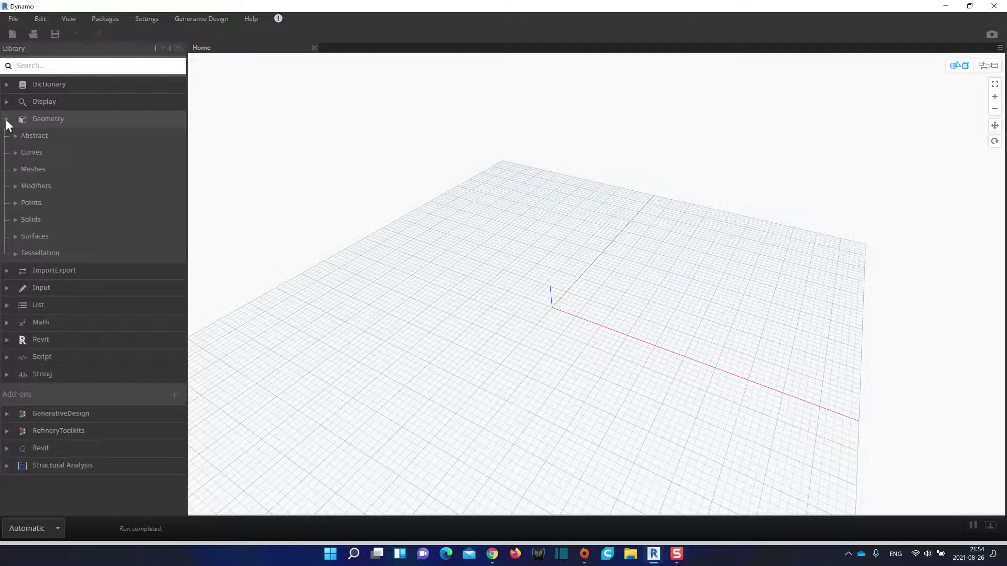
{"action": "left_click", "coordinate": [14, 152]}
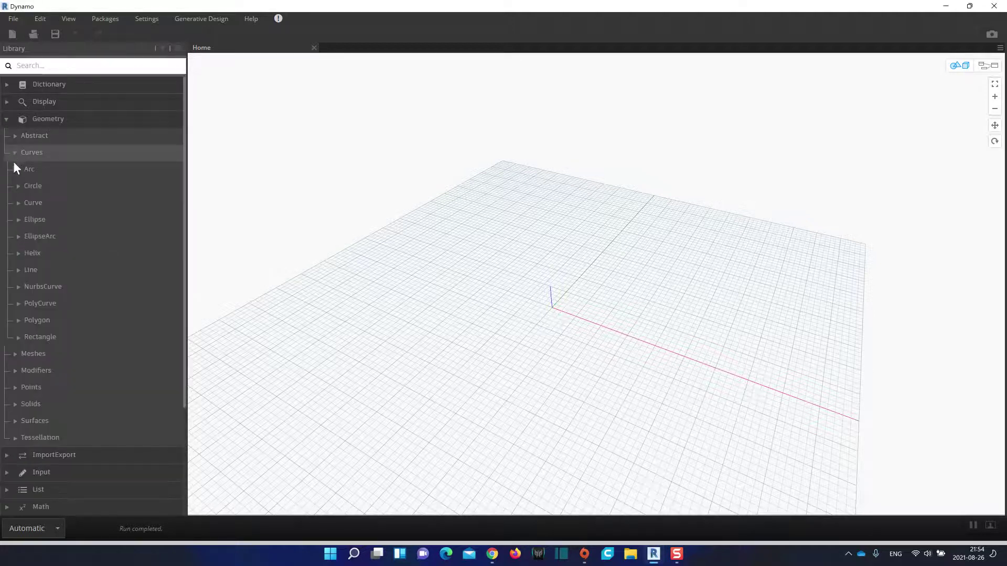
{"action": "left_click", "coordinate": [18, 338]}
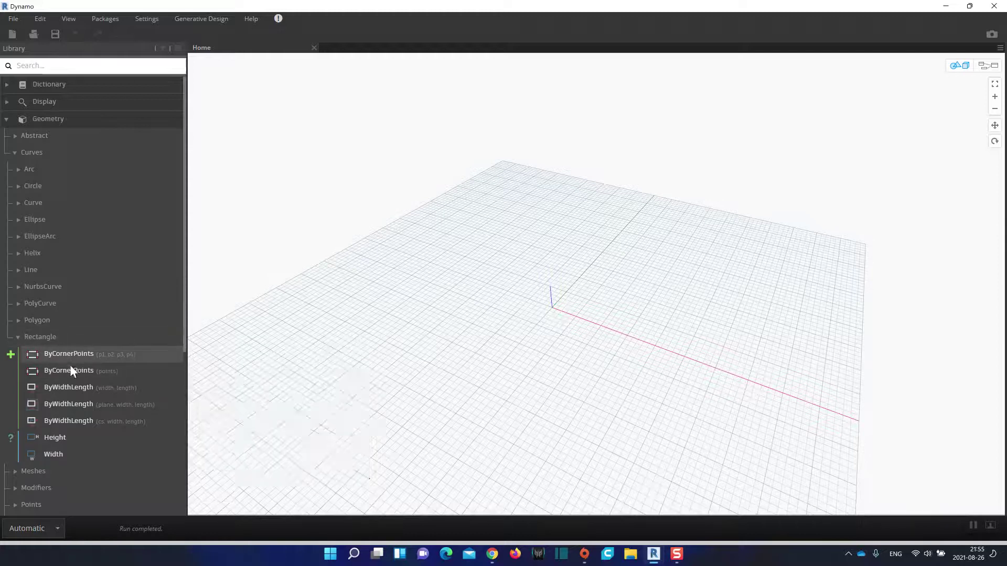
{"action": "mouse_move", "coordinate": [83, 369]}
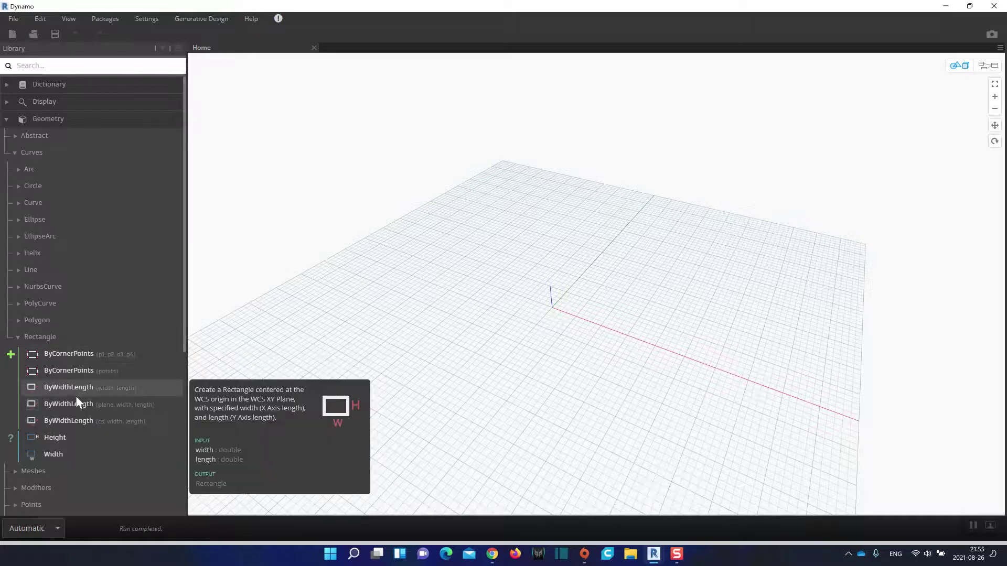
{"action": "mouse_move", "coordinate": [77, 392]}
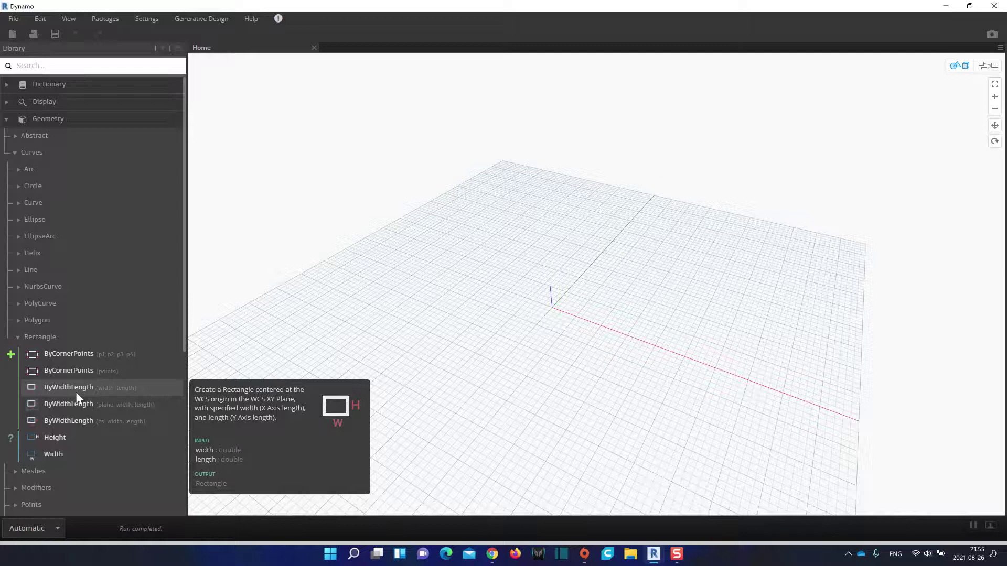
{"action": "left_click", "coordinate": [70, 359]}
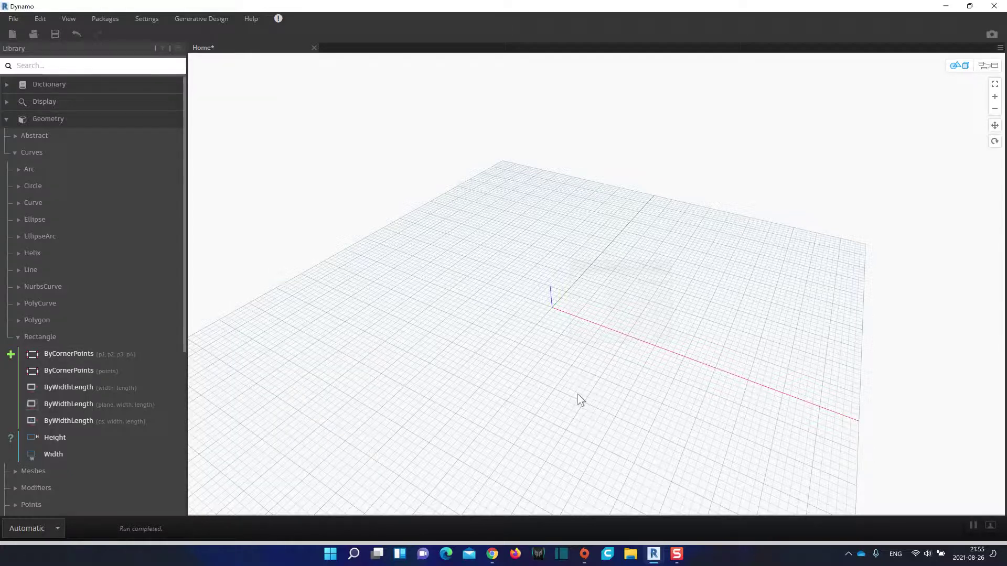
{"action": "left_click", "coordinate": [988, 65]}
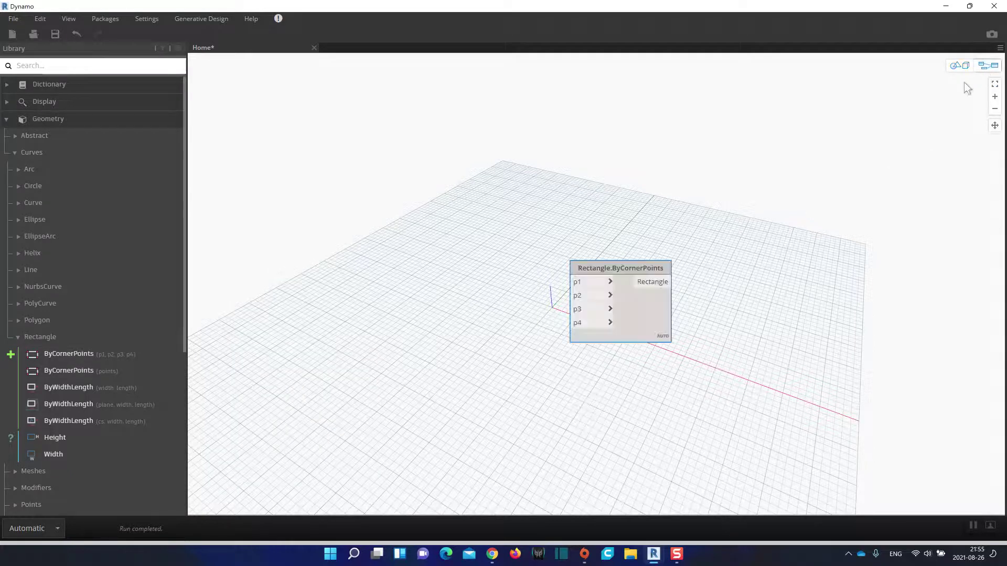
Step: Move the Rectangle.ByCornerPoints node to the upper middle of the canvas, leaving free space before its inputs
{"action": "mouse_move", "coordinate": [441, 205]}
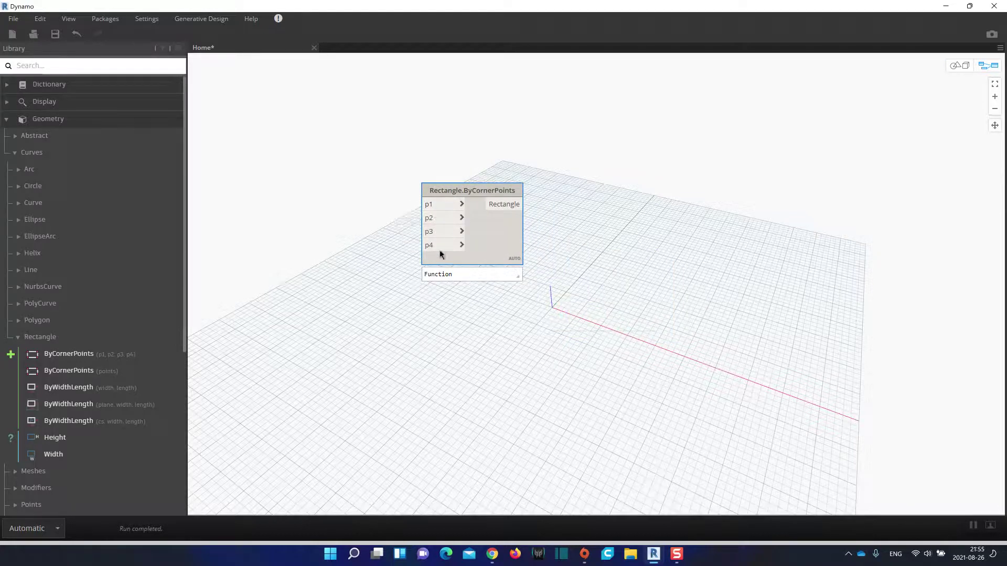
{"action": "left_click_drag", "start_coordinate": [449, 183], "coordinate": [367, 142]}
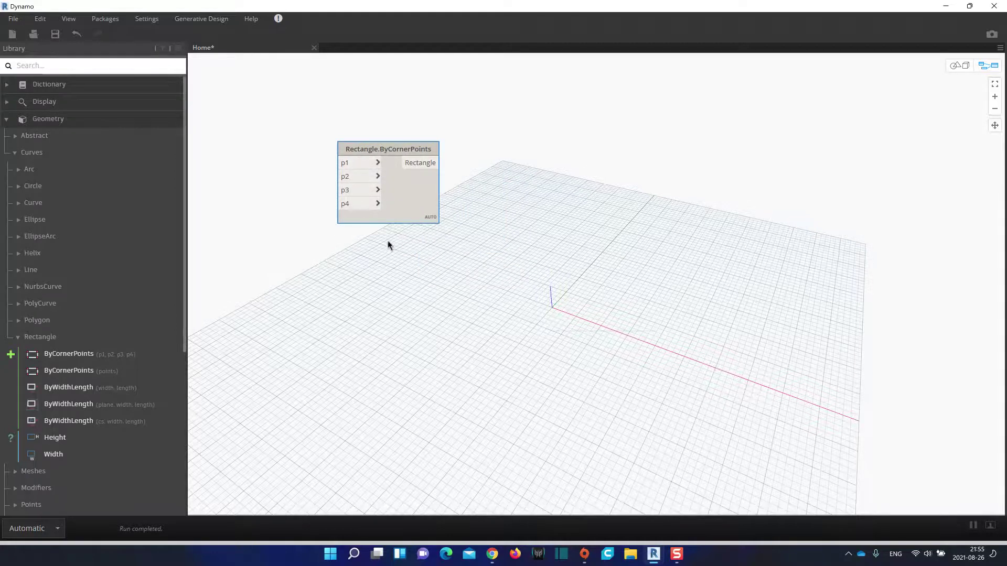
{"action": "left_click_drag", "start_coordinate": [392, 151], "coordinate": [481, 128]}
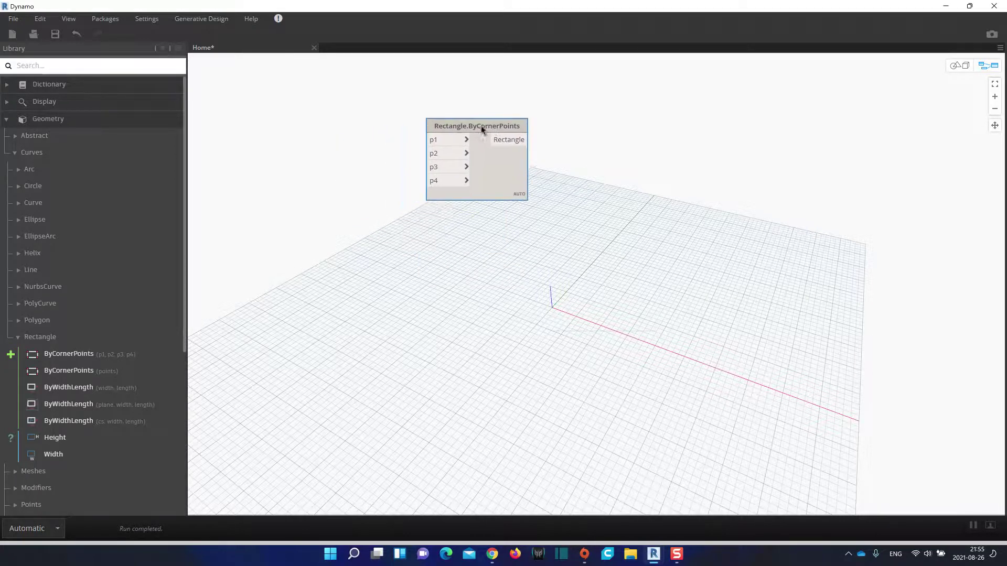
{"action": "mouse_move", "coordinate": [481, 129]}
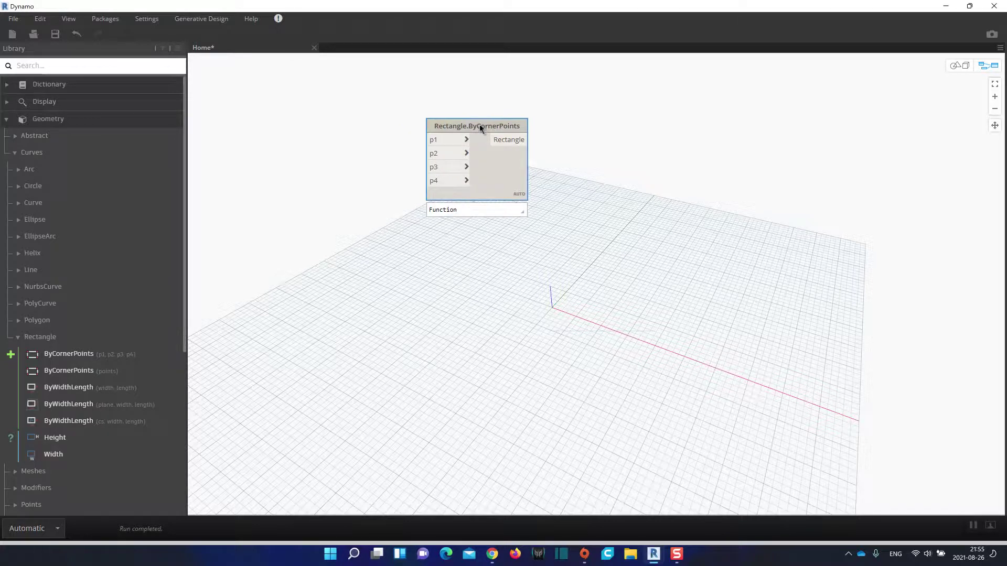
{"action": "left_click_drag", "start_coordinate": [481, 128], "coordinate": [528, 118]}
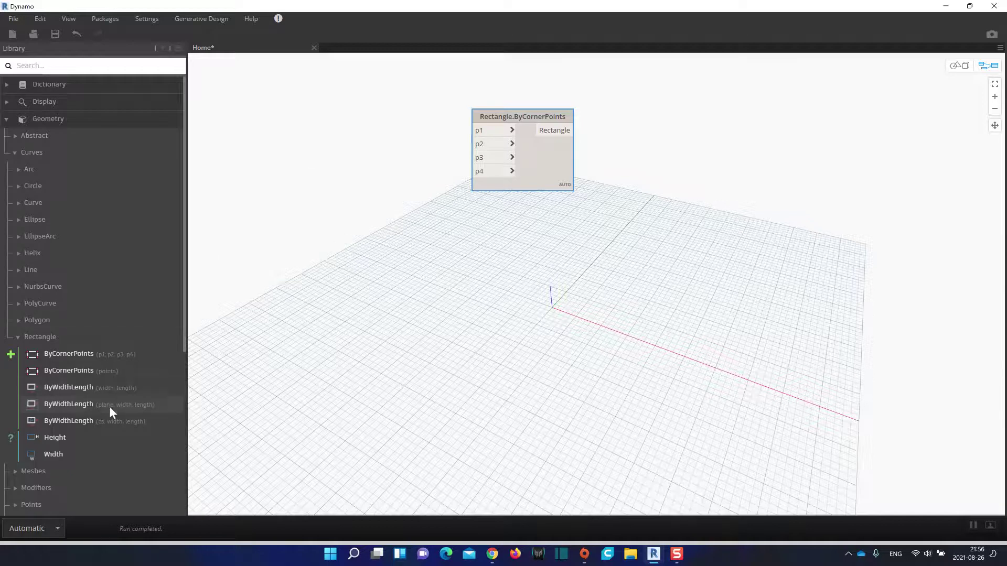
{"action": "mouse_move", "coordinate": [82, 411]}
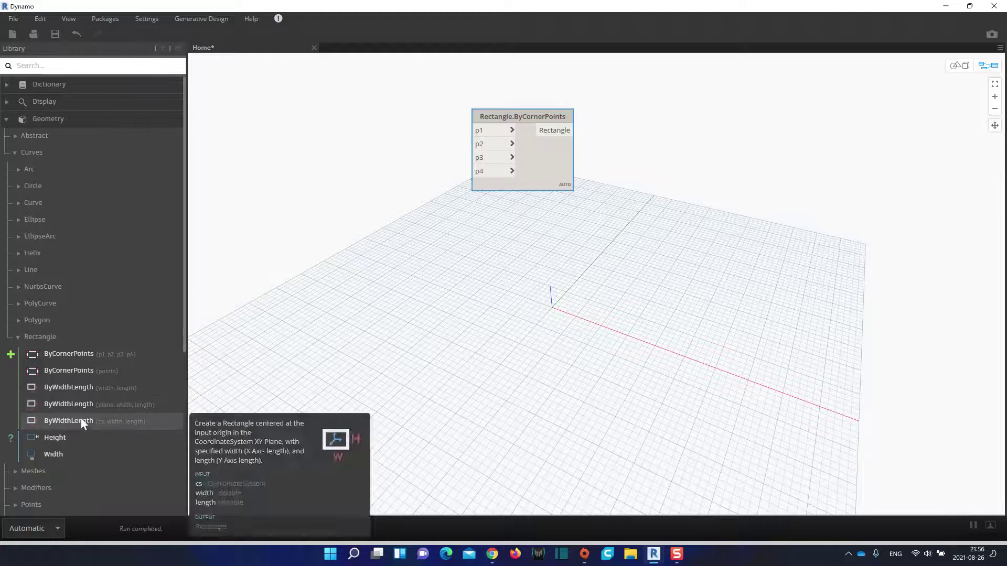
{"action": "left_click_drag", "start_coordinate": [523, 119], "coordinate": [568, 96]}
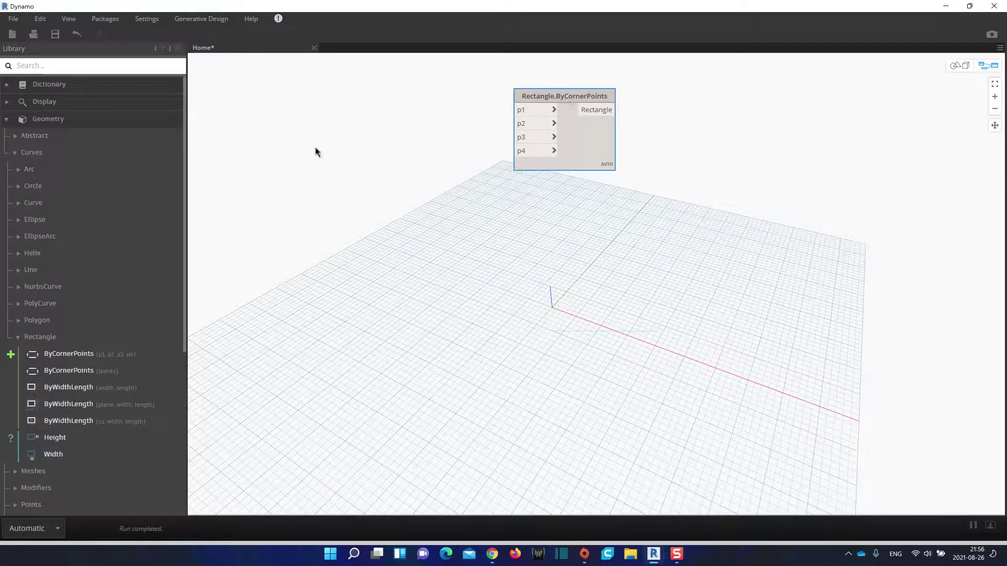
Step: Search the nodes for "sli", add a Number Slider, and place it on the input side of the Rectangle.ByCornerPoints node
{"action": "right_click", "coordinate": [246, 141]}
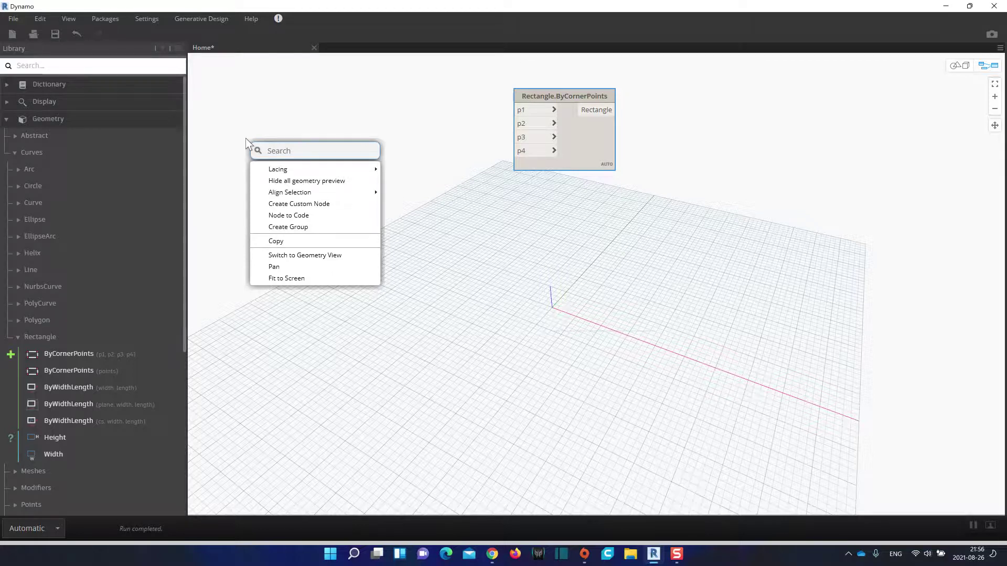
{"action": "type", "text": "sli"}
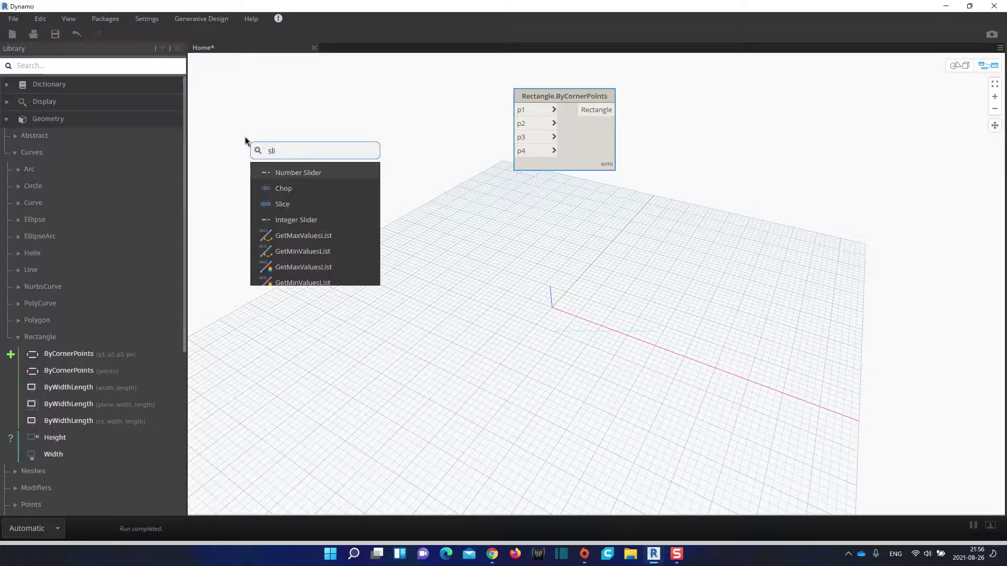
{"action": "left_click", "coordinate": [283, 173]}
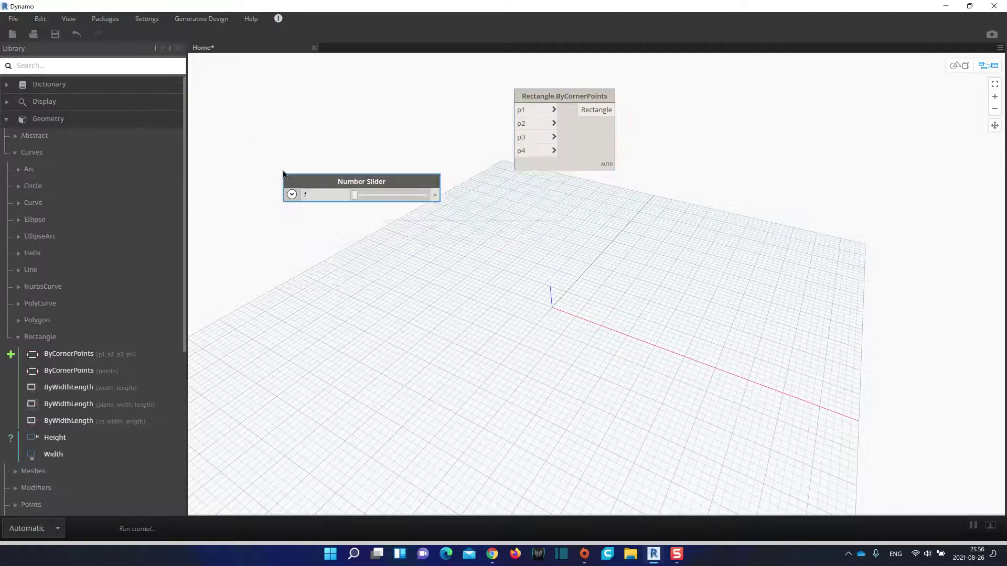
{"action": "left_click_drag", "start_coordinate": [345, 180], "coordinate": [298, 124]}
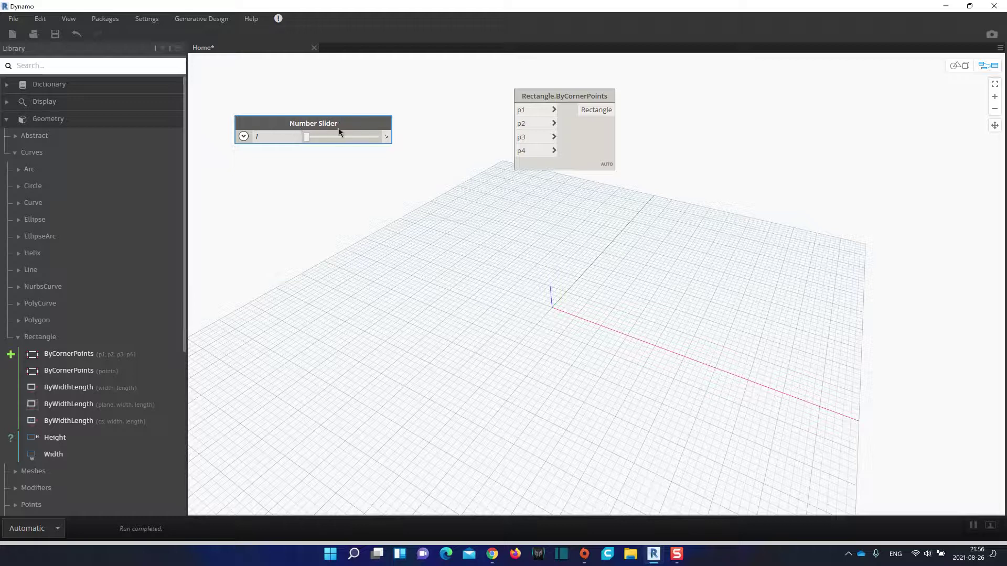
Step: Rename the Number Slider node as W
{"action": "double_click", "coordinate": [322, 126]}
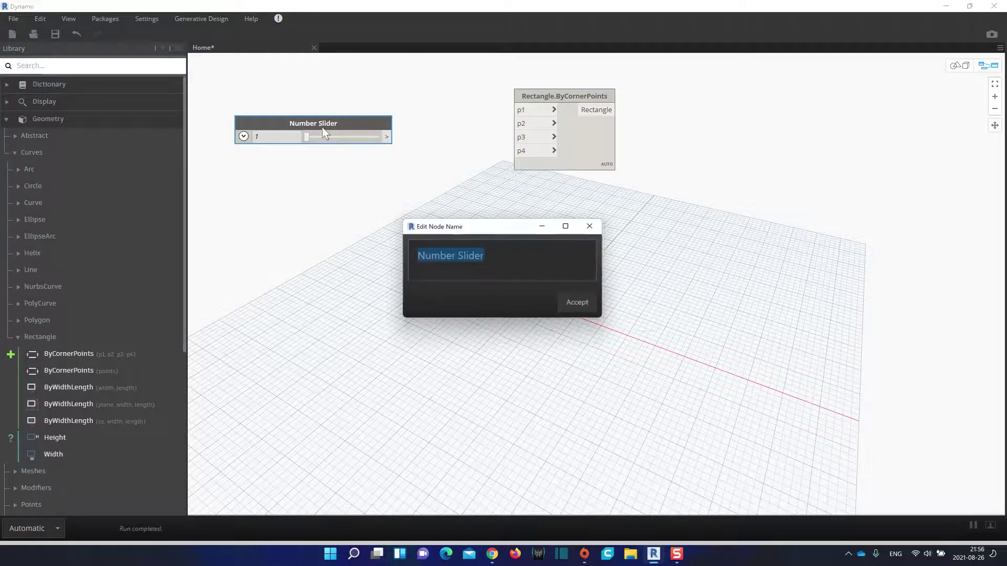
{"action": "left_click_drag", "start_coordinate": [449, 231], "coordinate": [293, 168]}
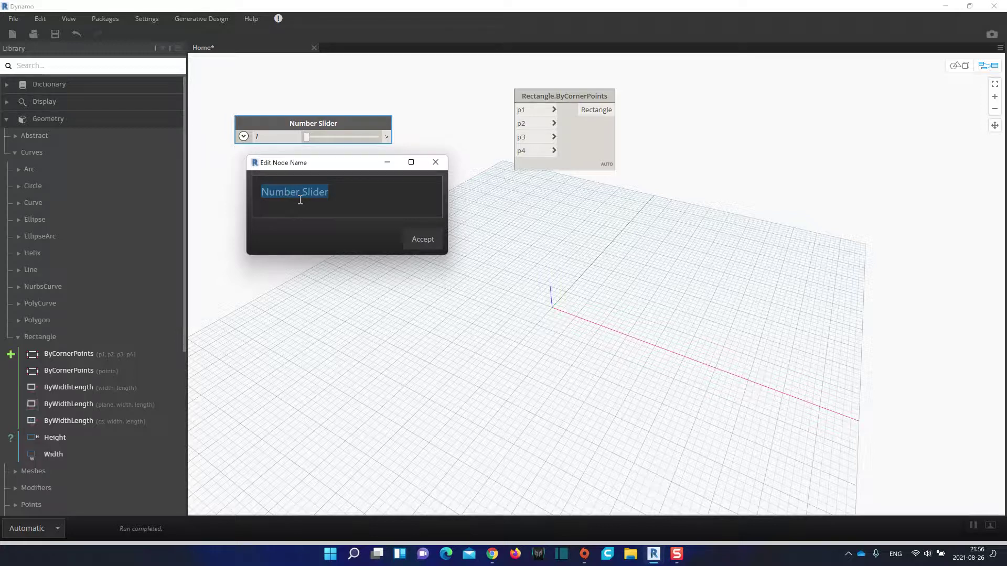
{"action": "type", "text": "W"}
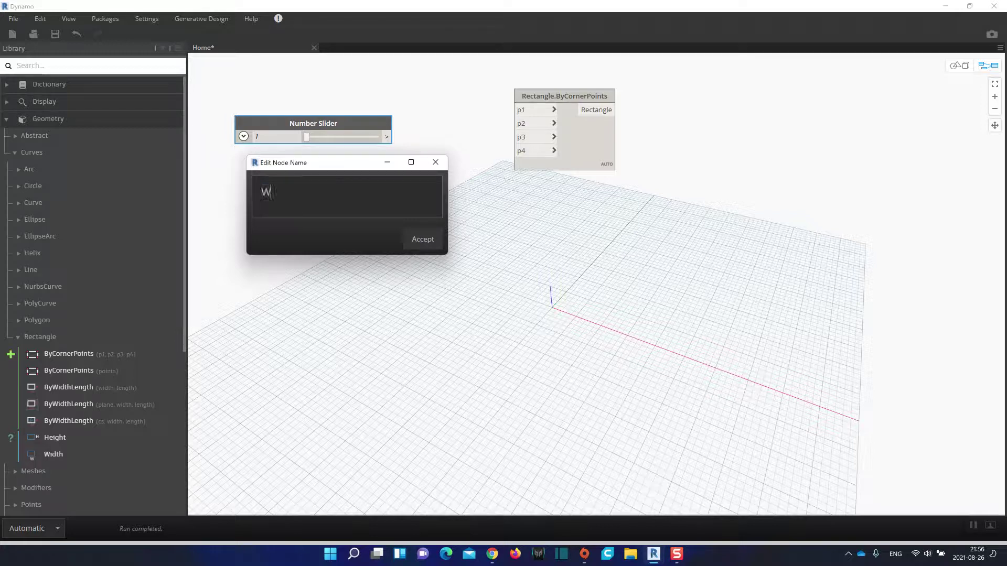
{"action": "left_click", "coordinate": [423, 240]}
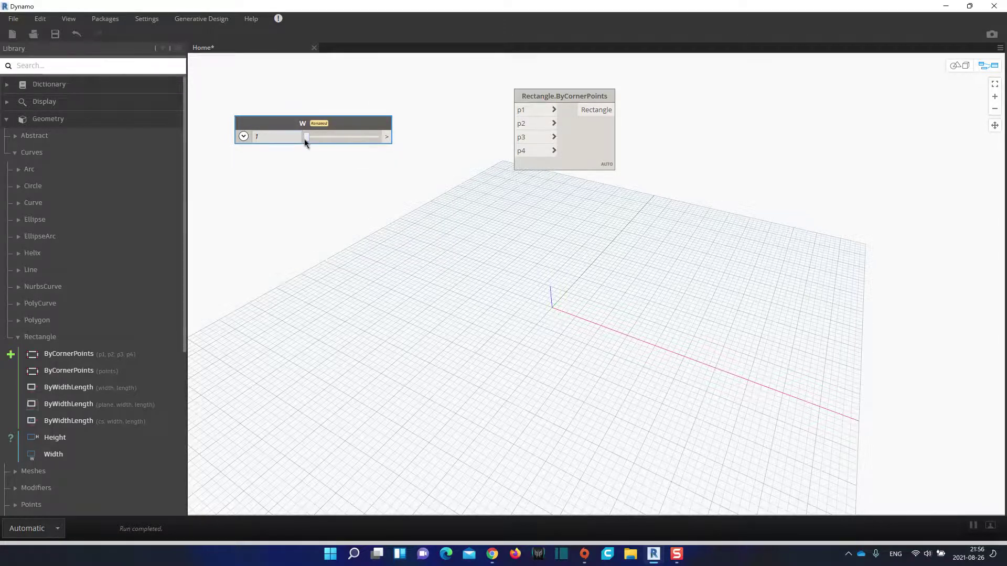
Step: Space the W slider and the Rectangle.ByCornerPoints node farther apart to free room between them
{"action": "left_click_drag", "start_coordinate": [371, 123], "coordinate": [361, 120]}
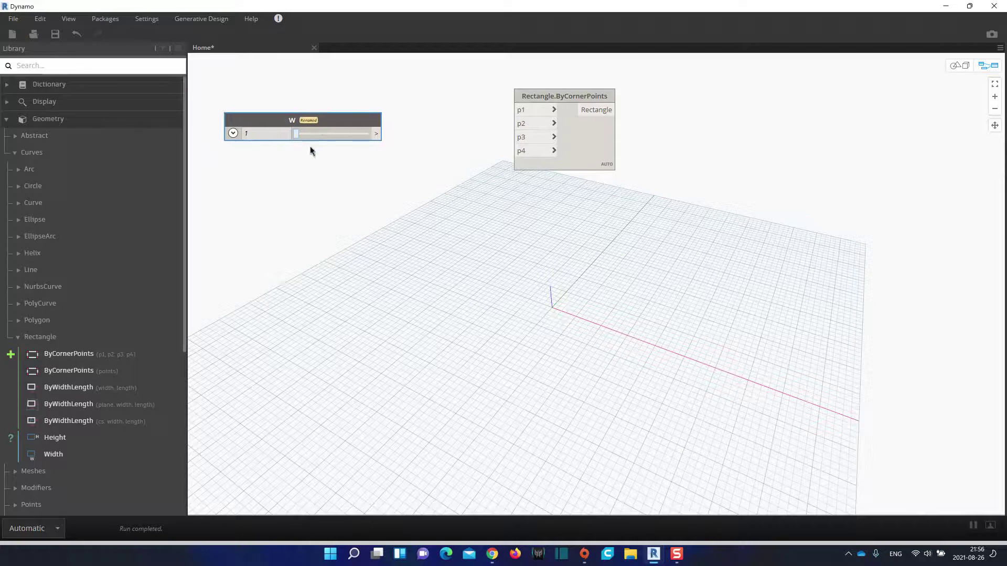
{"action": "left_click_drag", "start_coordinate": [563, 96], "coordinate": [611, 96]}
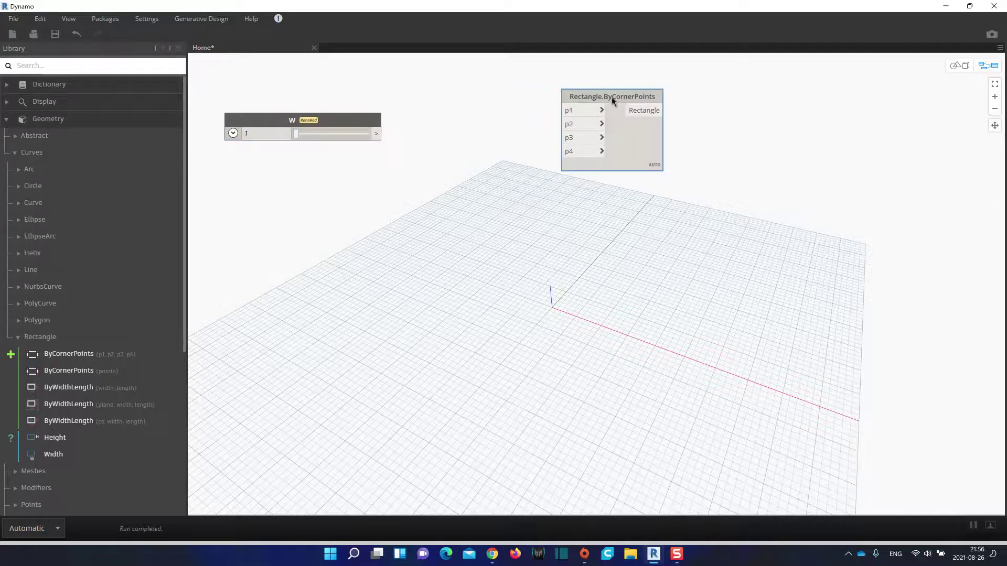
{"action": "left_click_drag", "start_coordinate": [338, 121], "coordinate": [344, 133]}
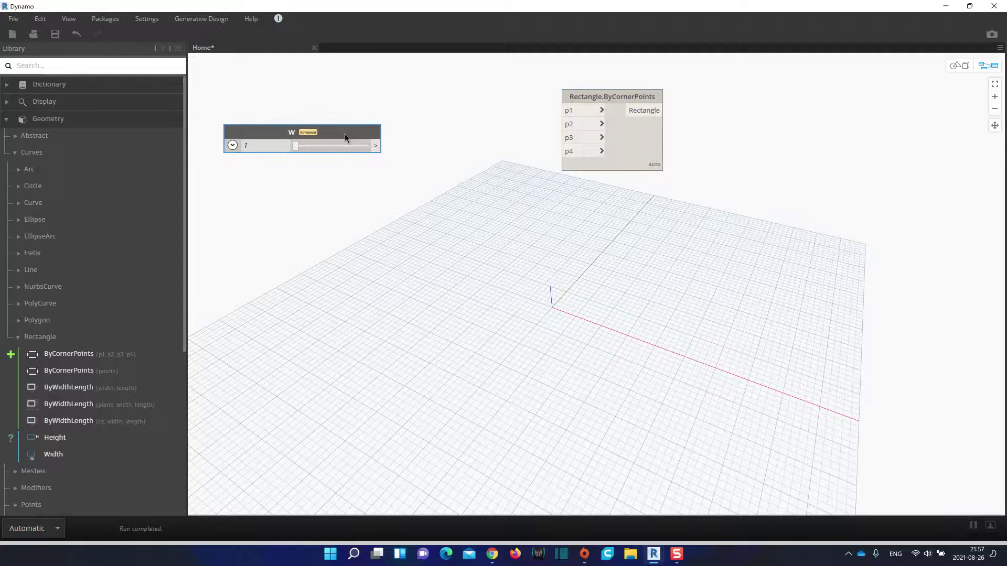
Step: Search the nodes for "sli", add a second Number Slider below the W slider, and rename it as h
{"action": "right_click", "coordinate": [246, 205]}
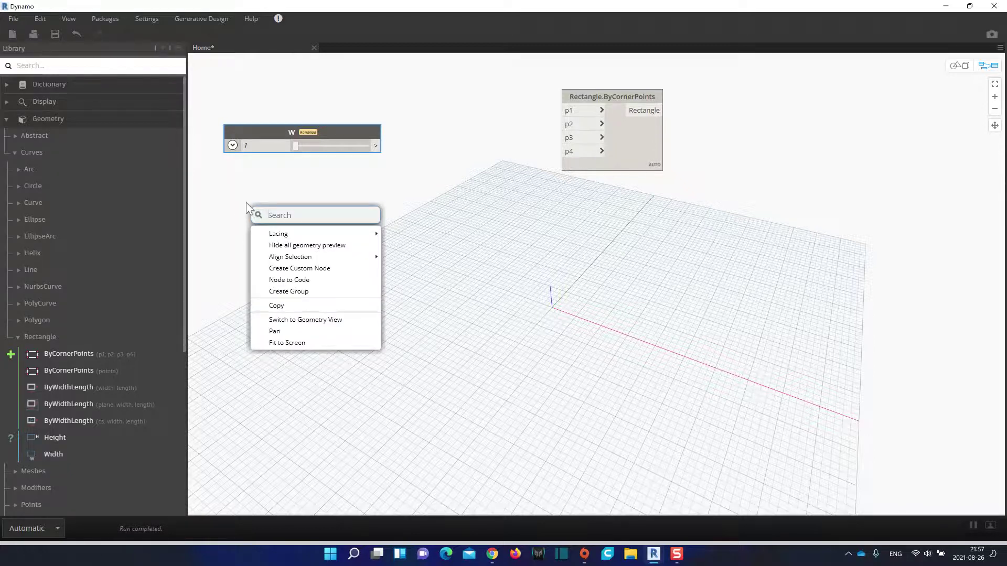
{"action": "type", "text": "sli"}
{"action": "left_click", "coordinate": [328, 240]}
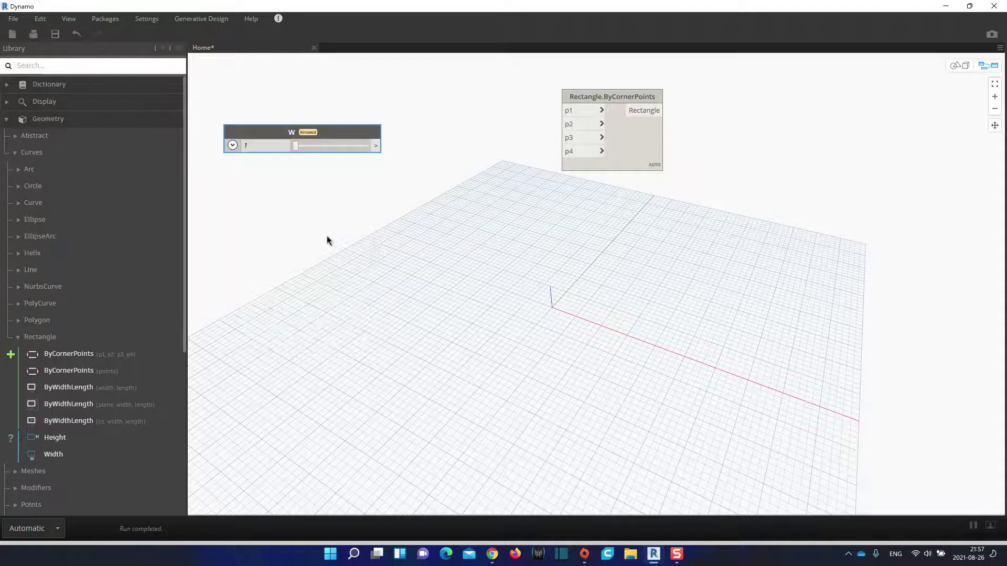
{"action": "left_click_drag", "start_coordinate": [409, 250], "coordinate": [310, 202]}
{"action": "double_click", "coordinate": [310, 201]}
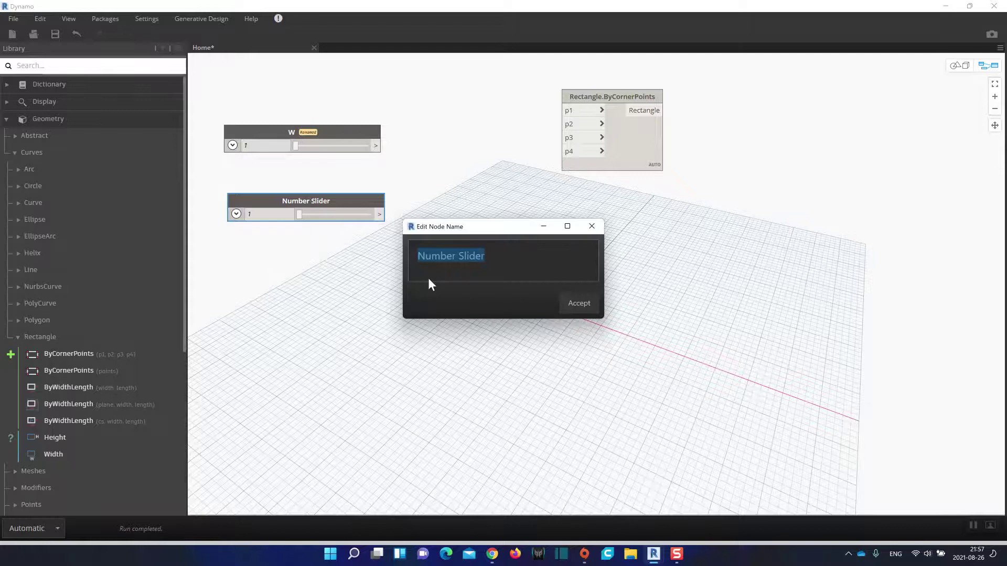
{"action": "type", "text": "h"}
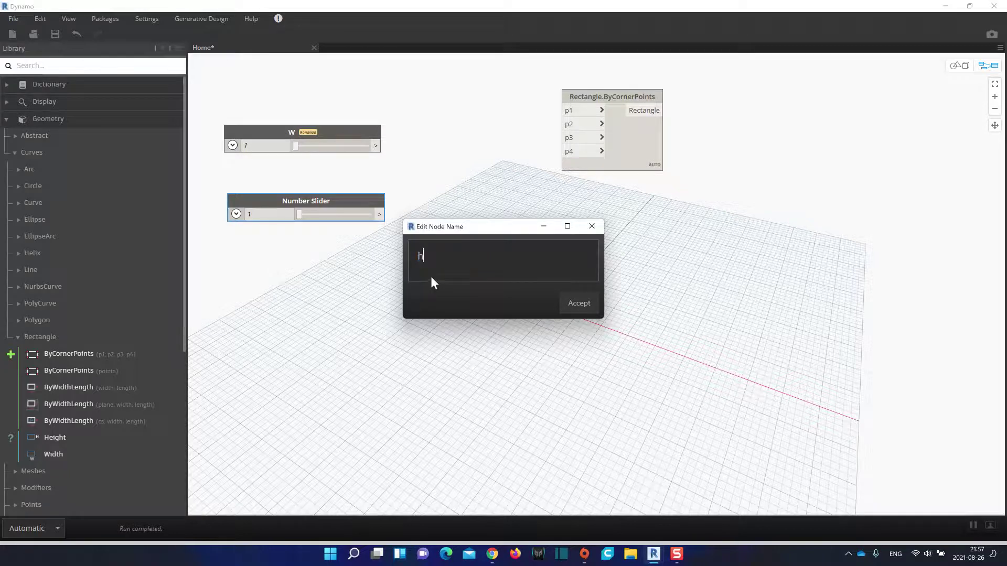
{"action": "left_click", "coordinate": [571, 303]}
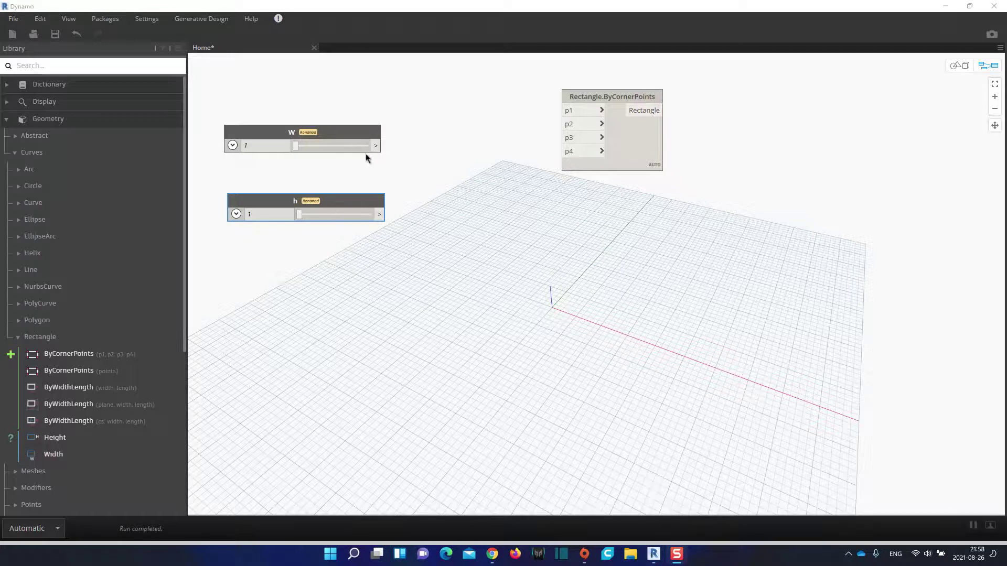
Step: Set both the W and h sliders to 0
{"action": "mouse_move", "coordinate": [295, 146]}
{"action": "left_mouse_down"}
{"action": "mouse_move", "coordinate": [357, 157]}
{"action": "mouse_move", "coordinate": [295, 149]}
{"action": "left_mouse_up"}
{"action": "mouse_move", "coordinate": [295, 218]}
{"action": "left_mouse_down"}
{"action": "mouse_move", "coordinate": [312, 212]}
{"action": "mouse_move", "coordinate": [296, 214]}
{"action": "left_mouse_up"}
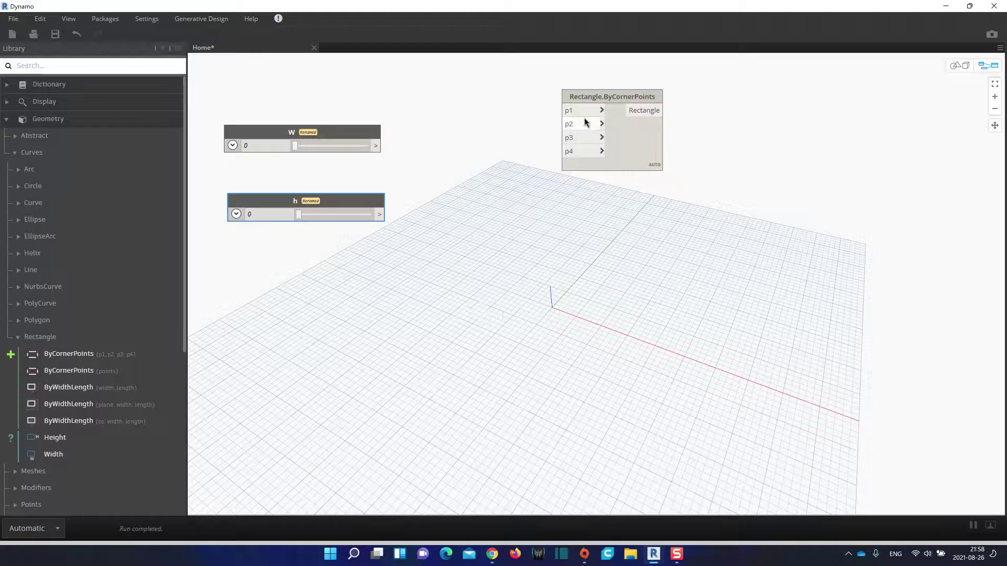
{"action": "left_click", "coordinate": [973, 525]}
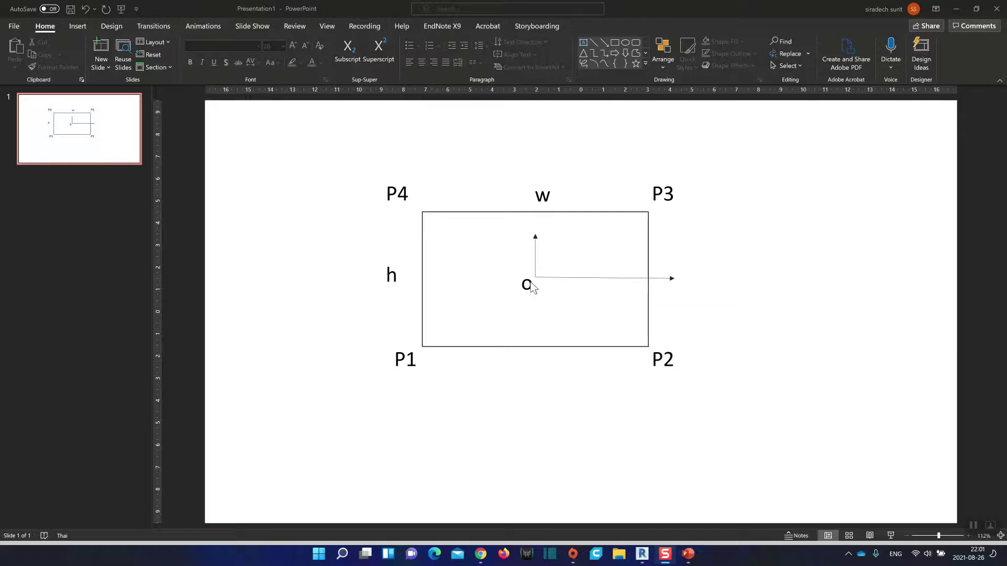
Step: On the PowerPoint rectangle diagram, copy the w label below P1 and edit the copy to read (-w/2, -h/2) on one line
{"action": "left_click", "coordinate": [549, 195]}
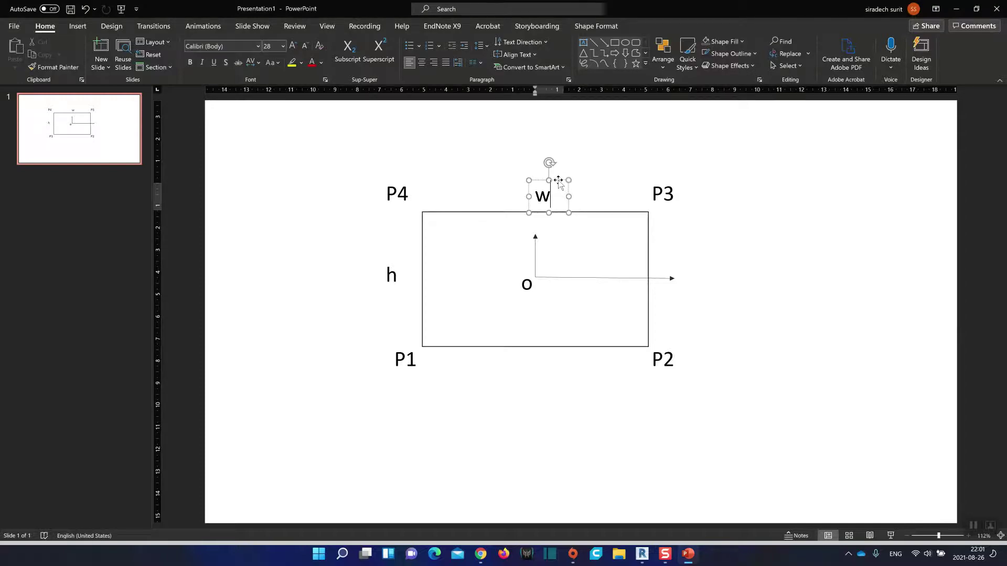
{"action": "left_click_drag", "start_coordinate": [558, 181], "coordinate": [455, 369], "text": "ctrl"}
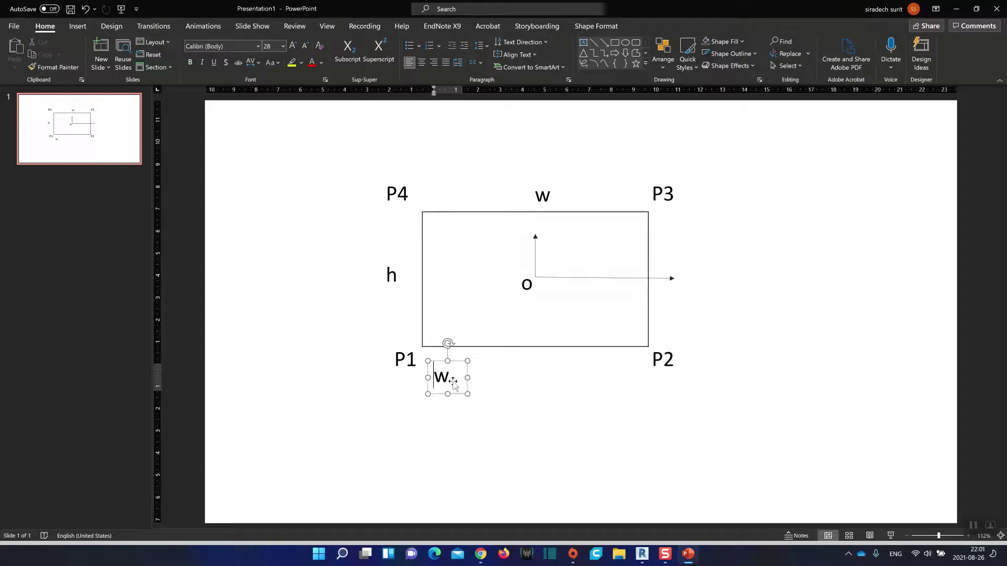
{"action": "type", "text": "(-"}
{"action": "key", "text": "End"}
{"action": "type", "text": "/2"}
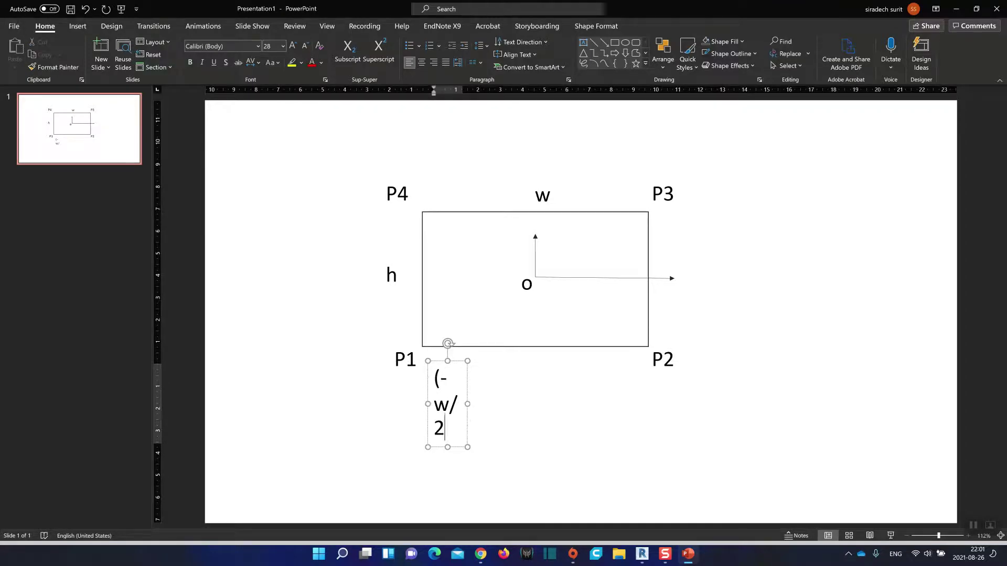
{"action": "type", "text": ","}
{"action": "left_click_drag", "start_coordinate": [467, 403], "coordinate": [540, 407]}
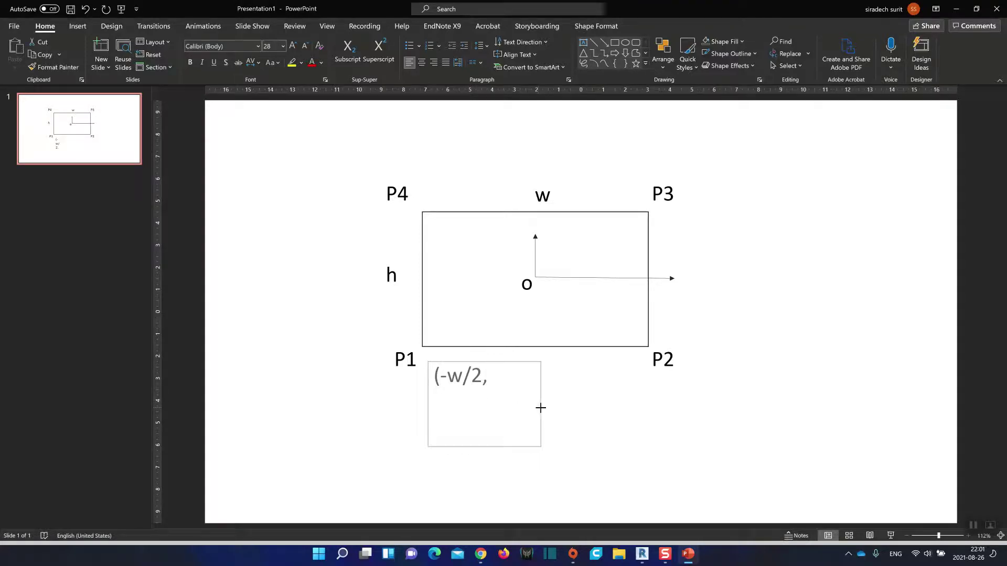
{"action": "left_click", "coordinate": [495, 379]}
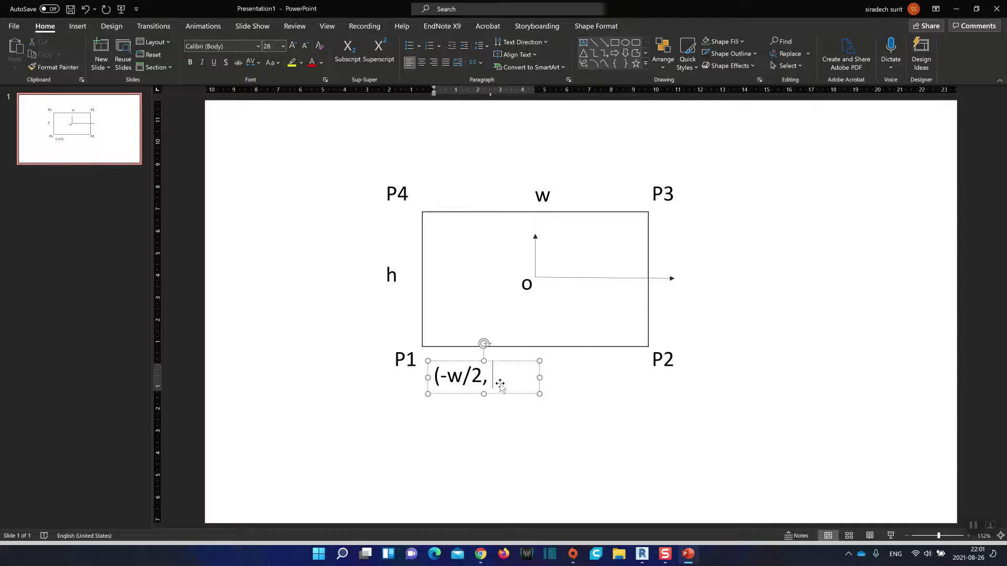
{"action": "type", "text": "-h/2)"}
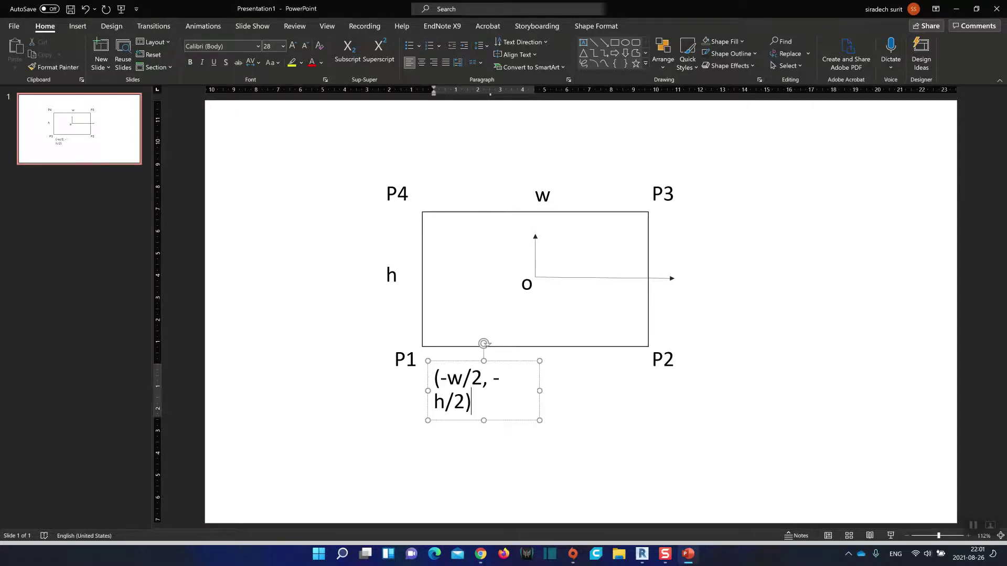
{"action": "left_click_drag", "start_coordinate": [540, 391], "coordinate": [503, 399]}
{"action": "left_click", "coordinate": [472, 406]}
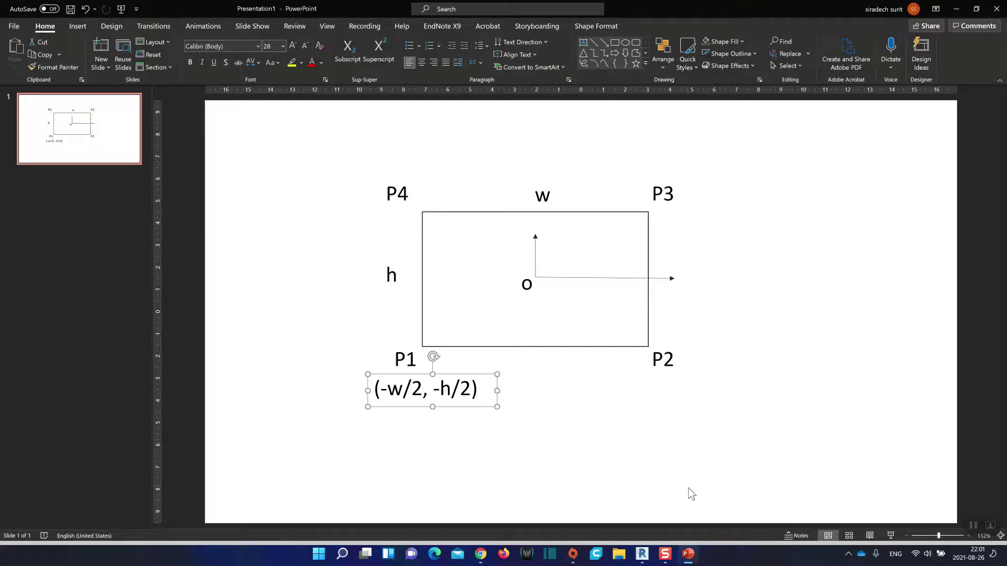
Step: Switch to Dynamo and add a Code Block between the W slider and the Rectangle.ByCornerPoints node, spreading the nodes apart
{"action": "mouse_move", "coordinate": [642, 553]}
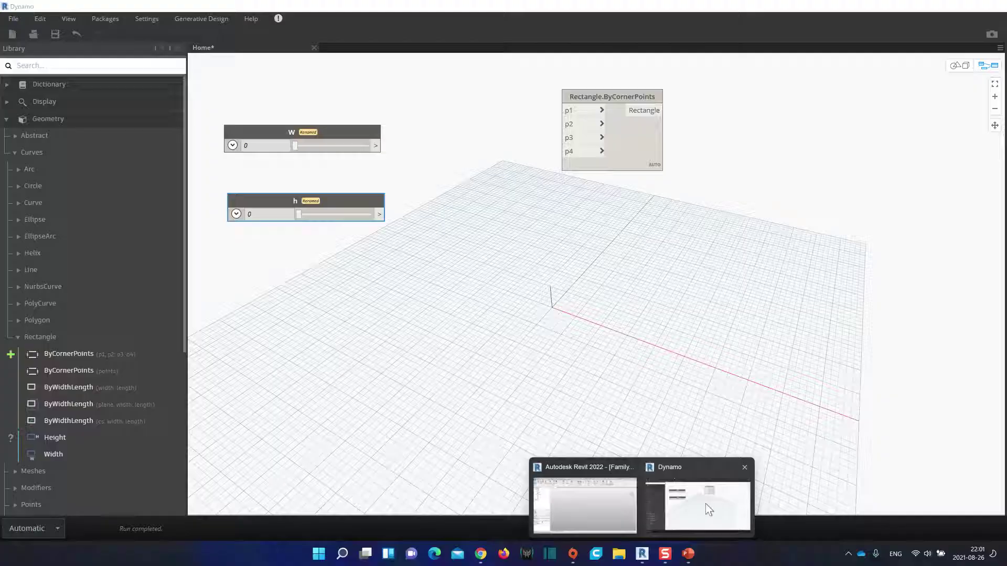
{"action": "left_click", "coordinate": [706, 504]}
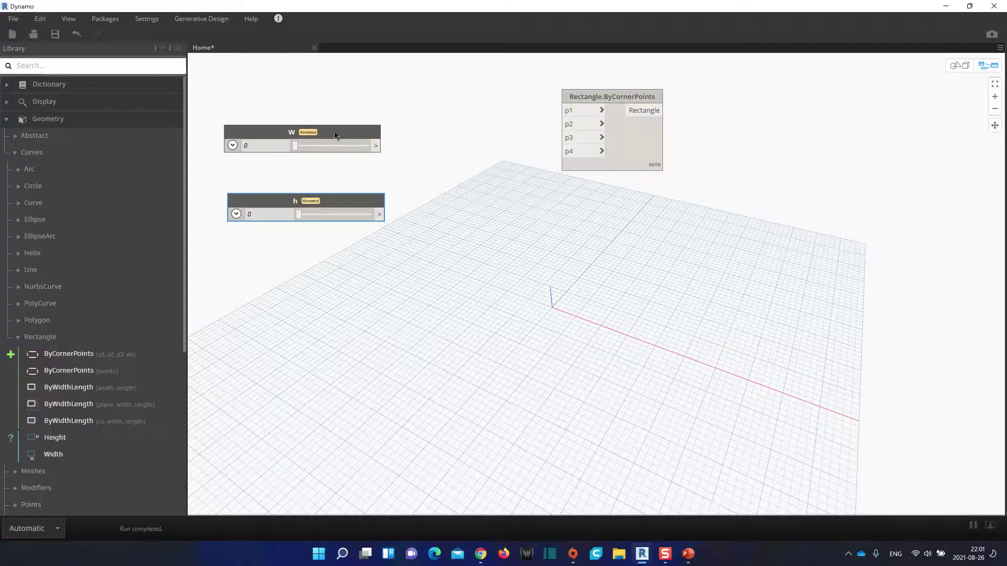
{"action": "left_click_drag", "start_coordinate": [336, 135], "coordinate": [338, 119]}
{"action": "double_click", "coordinate": [434, 113]}
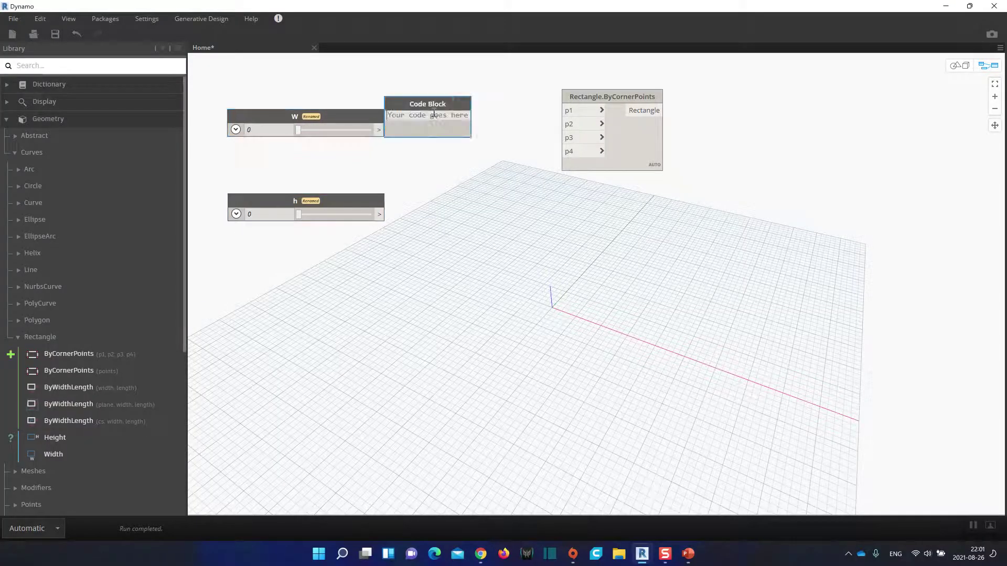
{"action": "left_click_drag", "start_coordinate": [434, 108], "coordinate": [470, 110]}
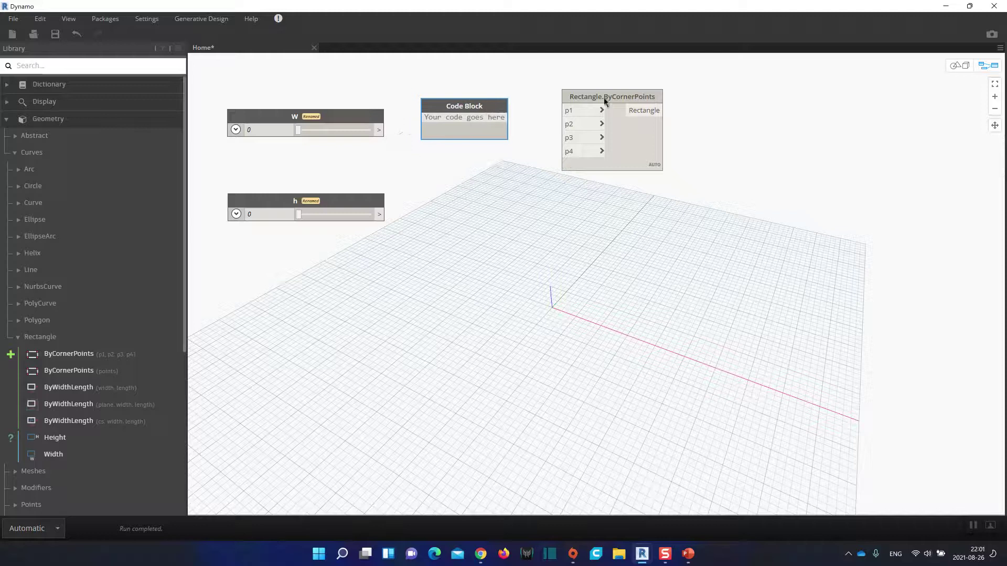
{"action": "left_click_drag", "start_coordinate": [602, 100], "coordinate": [683, 95]}
{"action": "left_click_drag", "start_coordinate": [474, 110], "coordinate": [496, 103]}
Step: Enter w/2; in the Code Block and connect the W slider's output to its w input
{"action": "left_click", "coordinate": [482, 114]}
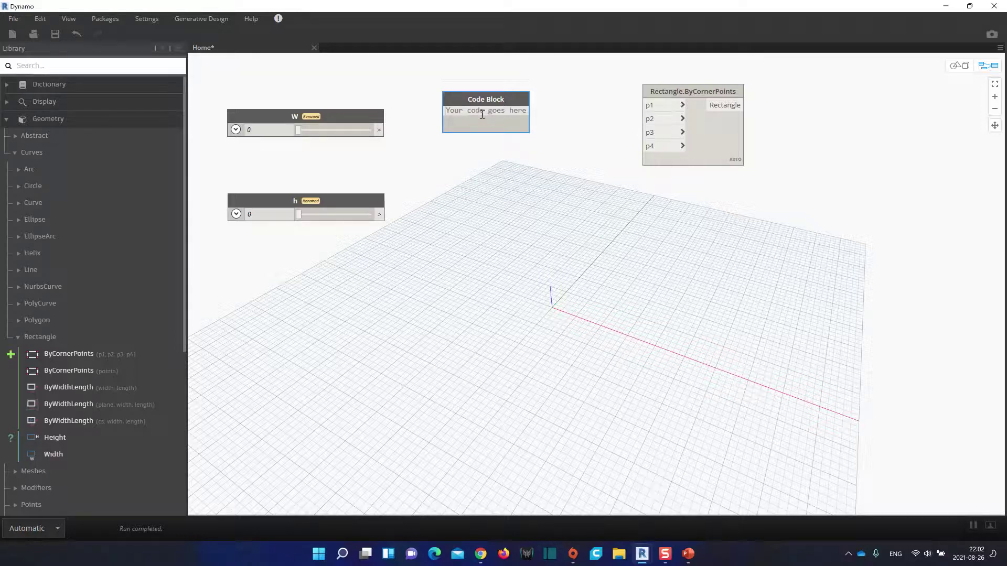
{"action": "type", "text": "w/2;"}
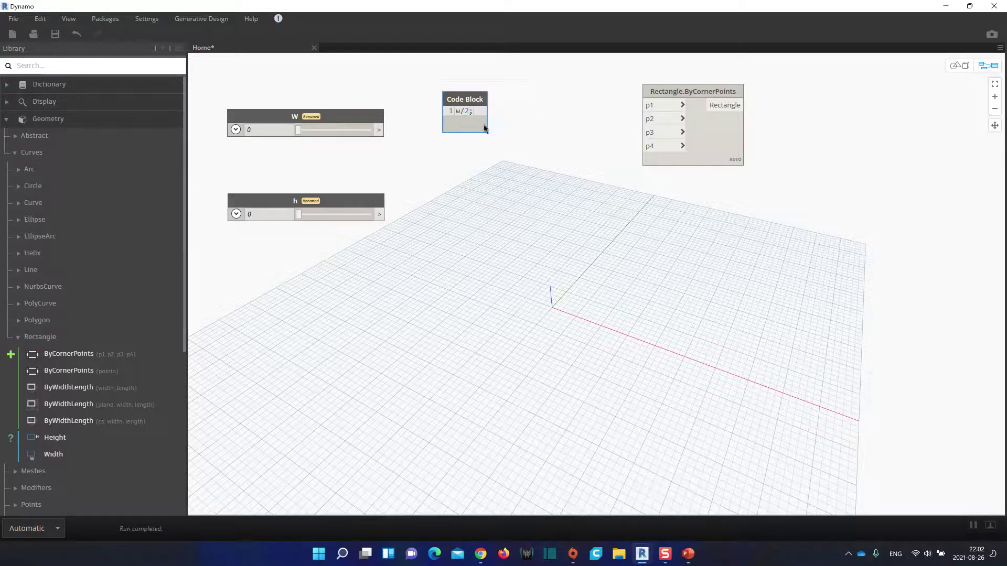
{"action": "left_click", "coordinate": [485, 137]}
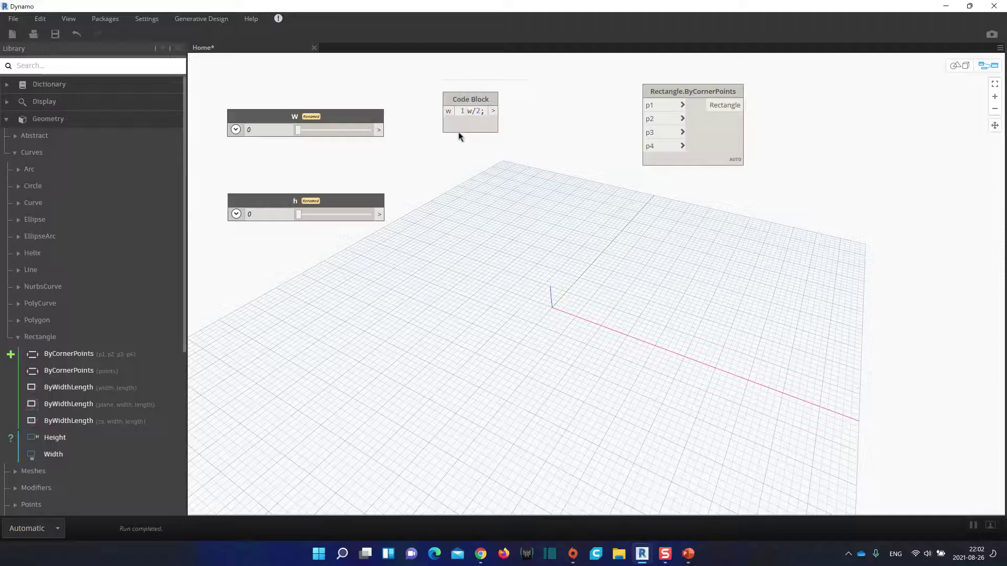
{"action": "left_click_drag", "start_coordinate": [461, 111], "coordinate": [478, 132]}
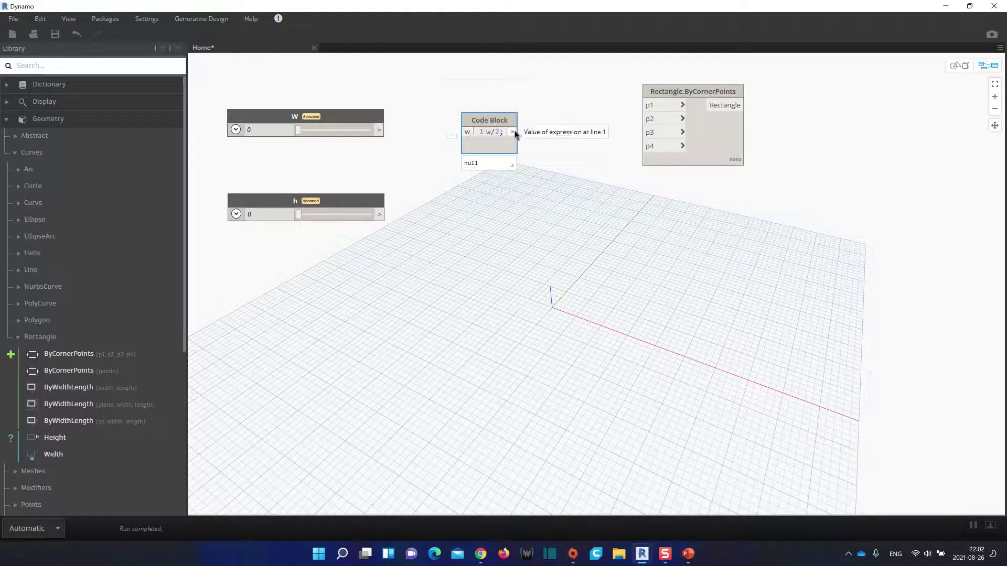
{"action": "mouse_move", "coordinate": [489, 122]}
{"action": "left_mouse_down"}
{"action": "mouse_move", "coordinate": [485, 99]}
{"action": "mouse_move", "coordinate": [488, 114]}
{"action": "left_mouse_up"}
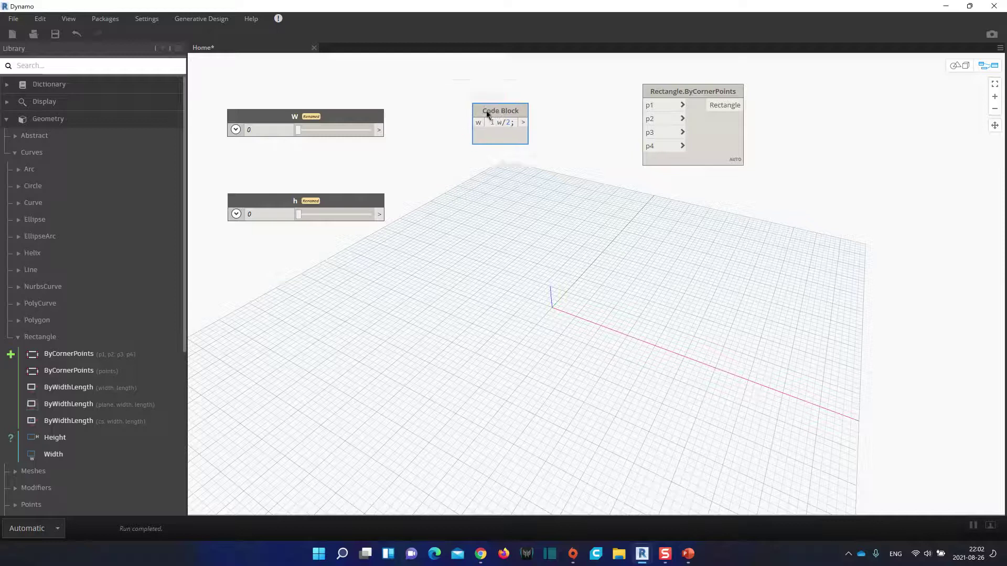
{"action": "left_click", "coordinate": [379, 130]}
{"action": "left_click", "coordinate": [479, 124]}
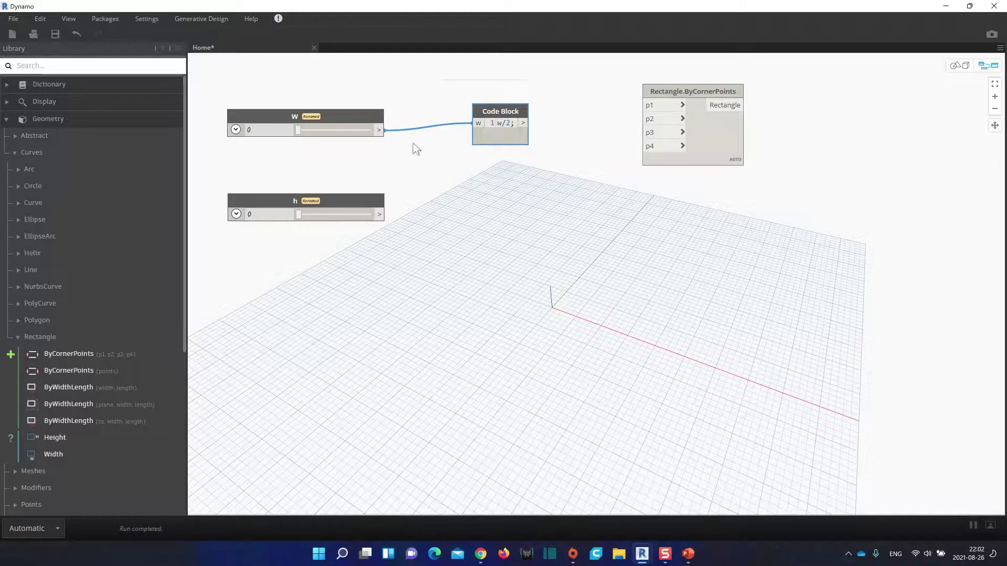
Step: Set the W slider to 38.8 and shift the w/2 Code Block and the h slider to tidy the layout
{"action": "mouse_move", "coordinate": [504, 125]}
{"action": "left_click_drag", "start_coordinate": [299, 128], "coordinate": [328, 131]}
{"action": "mouse_move", "coordinate": [498, 155]}
{"action": "left_click_drag", "start_coordinate": [502, 111], "coordinate": [486, 104]}
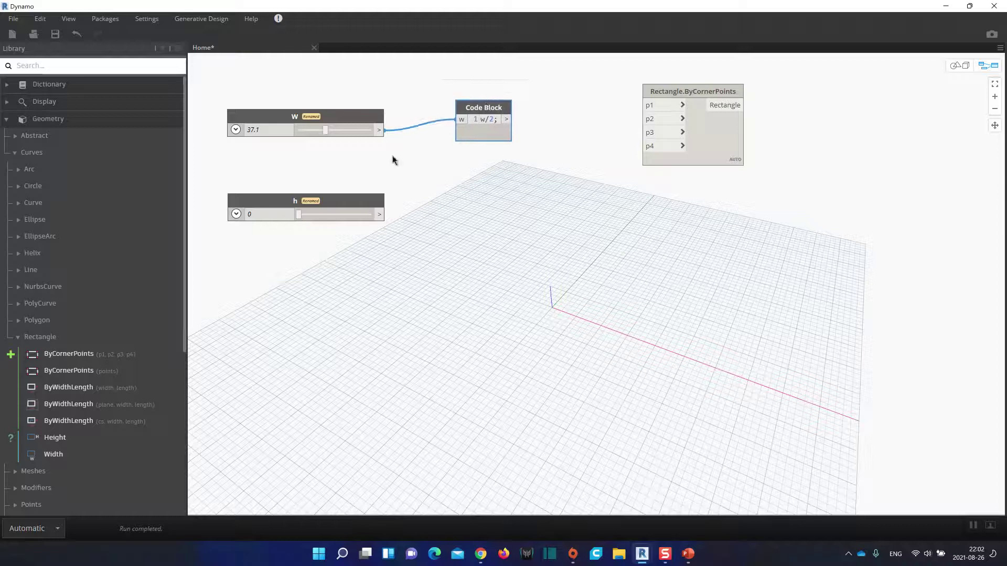
{"action": "mouse_move", "coordinate": [353, 202]}
{"action": "left_mouse_down"}
{"action": "mouse_move", "coordinate": [337, 209]}
{"action": "mouse_move", "coordinate": [346, 212]}
{"action": "left_mouse_up"}
{"action": "mouse_move", "coordinate": [325, 131]}
{"action": "left_mouse_down"}
{"action": "mouse_move", "coordinate": [314, 135]}
{"action": "mouse_move", "coordinate": [326, 130]}
{"action": "left_mouse_up"}
{"action": "left_click_drag", "start_coordinate": [492, 117], "coordinate": [483, 118]}
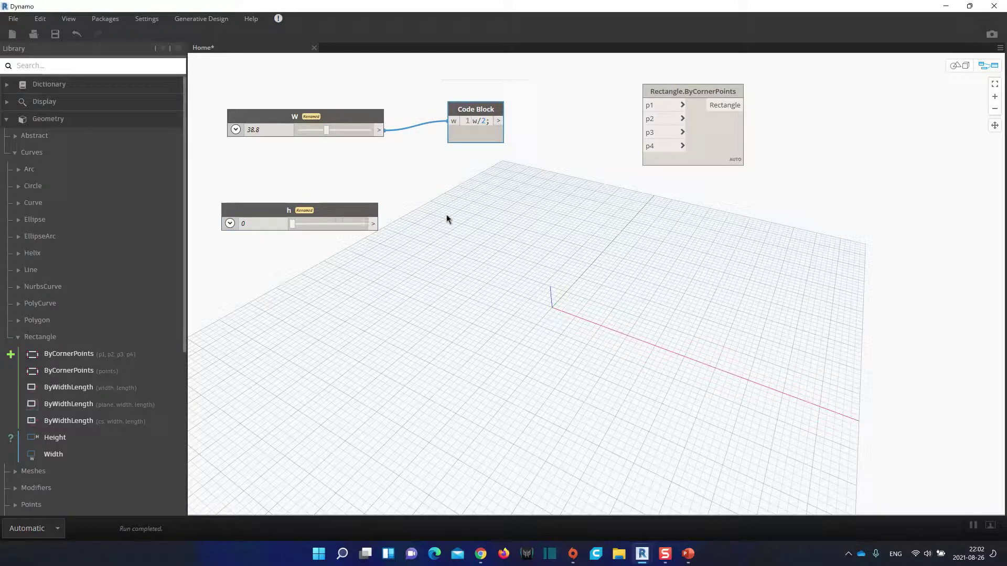
Step: Add a Code Block containing h/2; below the w/2 block and connect the h slider's output to its h input
{"action": "double_click", "coordinate": [463, 211]}
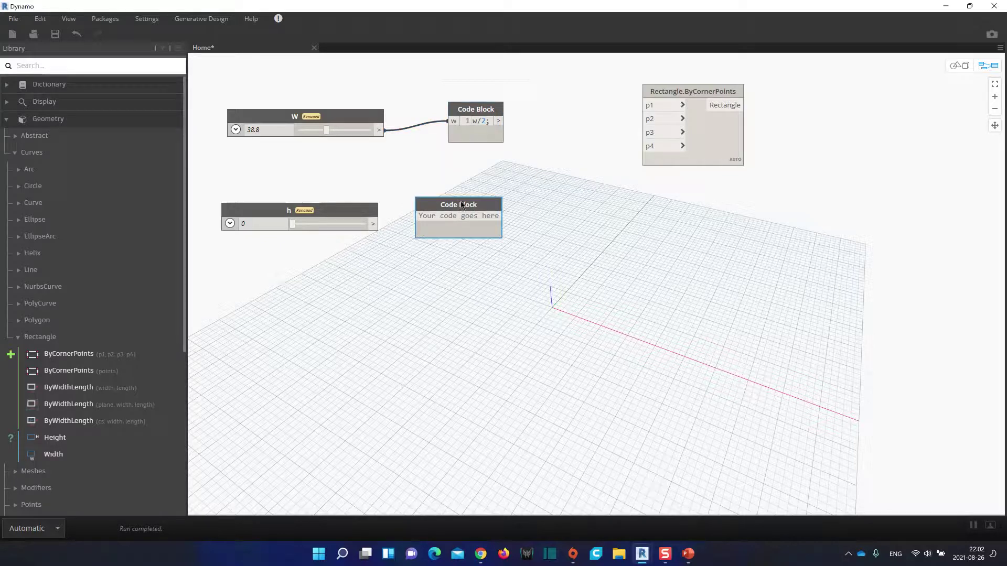
{"action": "left_click_drag", "start_coordinate": [459, 205], "coordinate": [481, 204]}
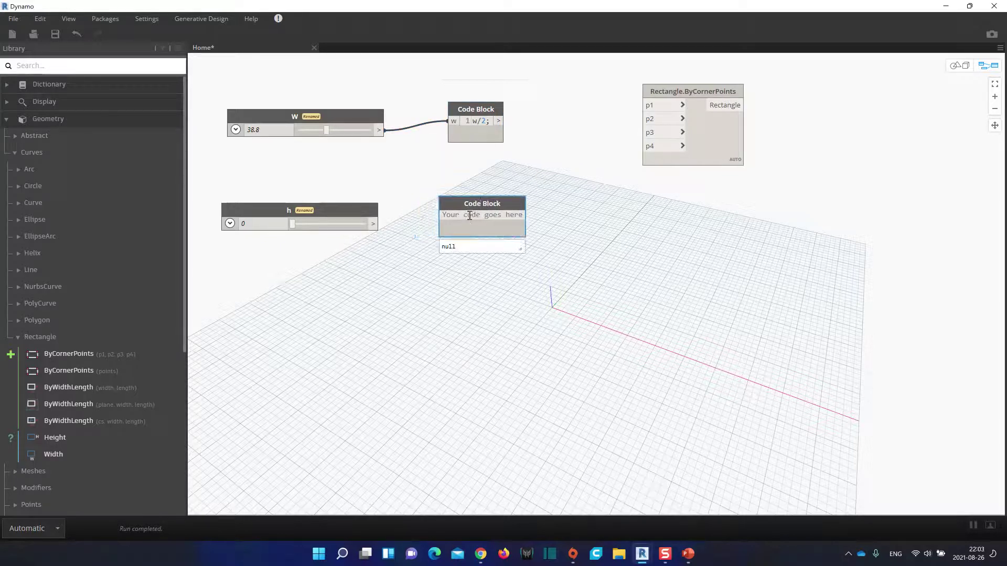
{"action": "left_click", "coordinate": [470, 216]}
{"action": "type", "text": "h"}
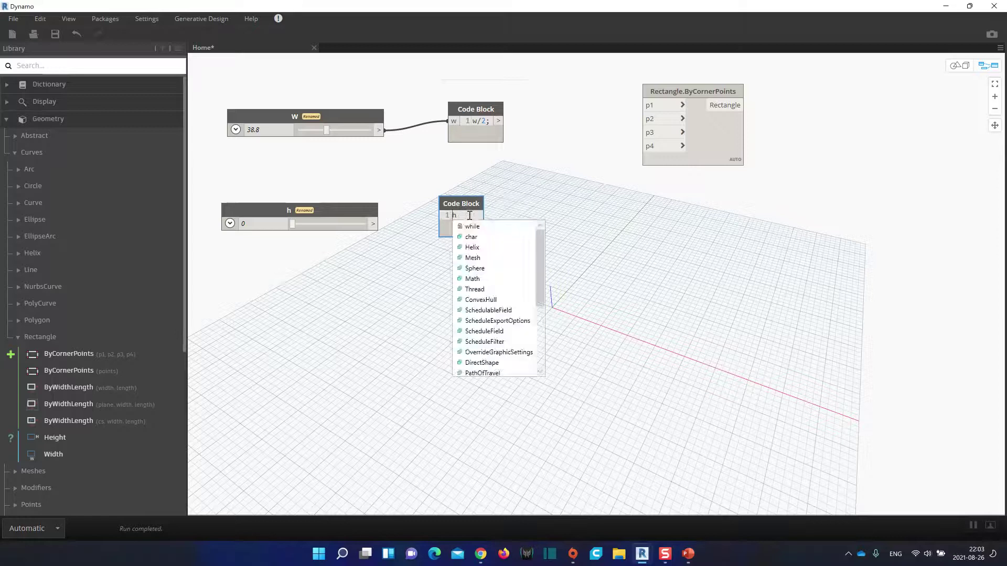
{"action": "type", "text": "/2;"}
{"action": "left_click", "coordinate": [492, 265]}
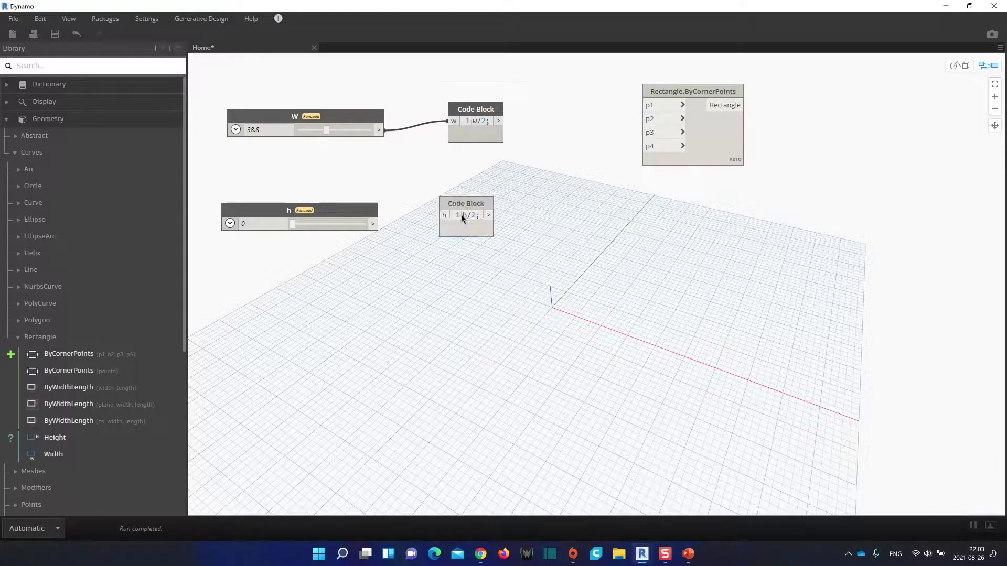
{"action": "left_click_drag", "start_coordinate": [461, 208], "coordinate": [475, 210]}
{"action": "left_click_drag", "start_coordinate": [374, 225], "coordinate": [484, 211]}
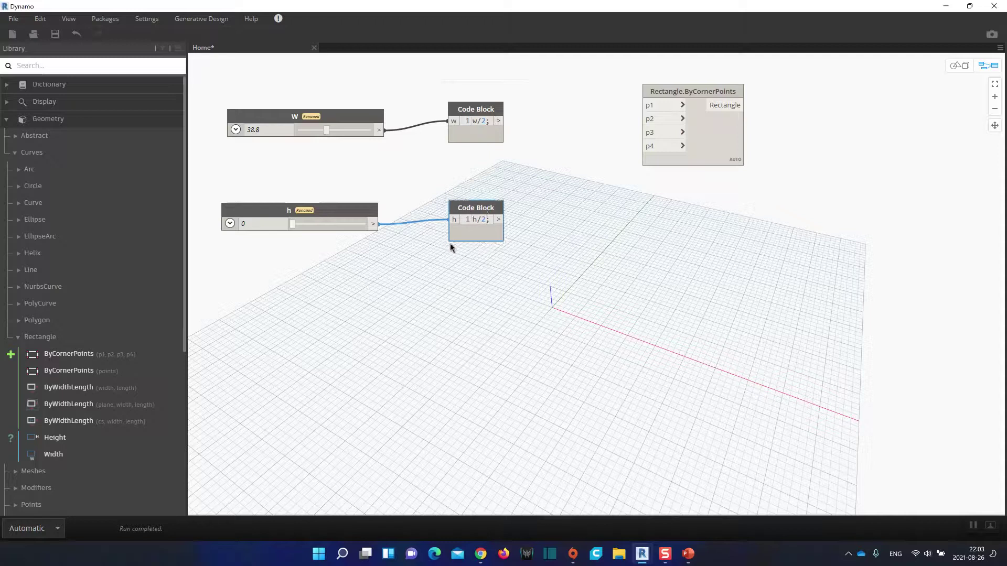
Step: Check P1's coordinates on the PowerPoint diagram, then back in Dynamo change the two Code Blocks to -w/2; and -h/2;
{"action": "left_click", "coordinate": [688, 553]}
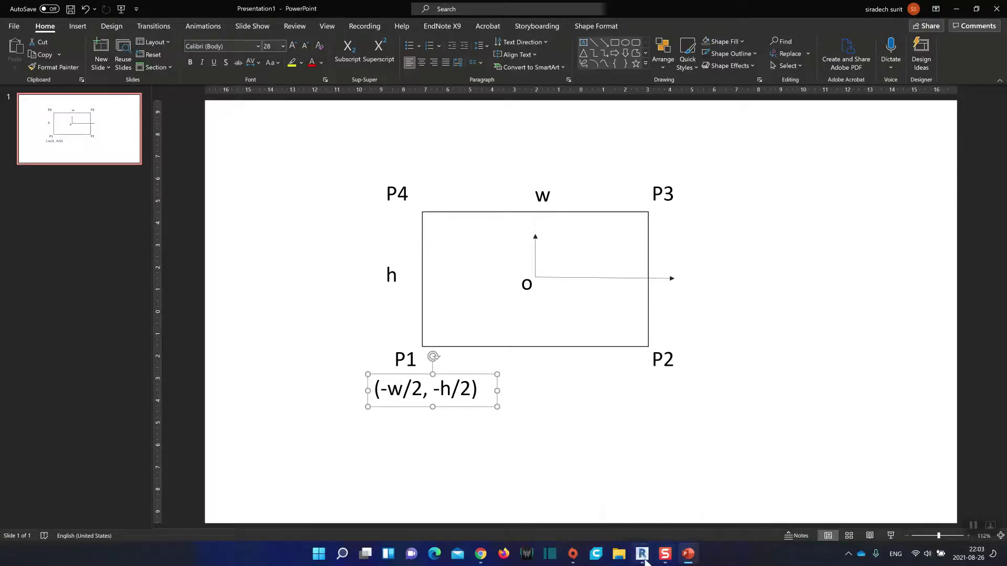
{"action": "mouse_move", "coordinate": [644, 560]}
{"action": "left_click", "coordinate": [618, 525]}
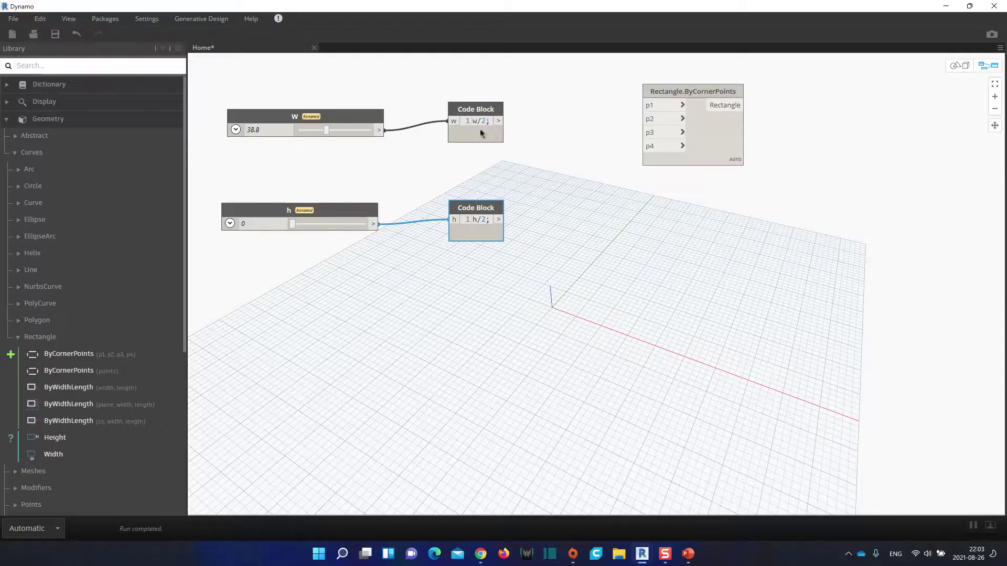
{"action": "type", "text": "-"}
{"action": "left_click", "coordinate": [476, 220]}
{"action": "type", "text": "-"}
{"action": "left_click", "coordinate": [560, 224]}
Step: Move the Rectangle.ByCornerPoints node farther away and add a Point.ByCoordinates node between it and the Code Blocks
{"action": "left_click_drag", "start_coordinate": [698, 99], "coordinate": [736, 116]}
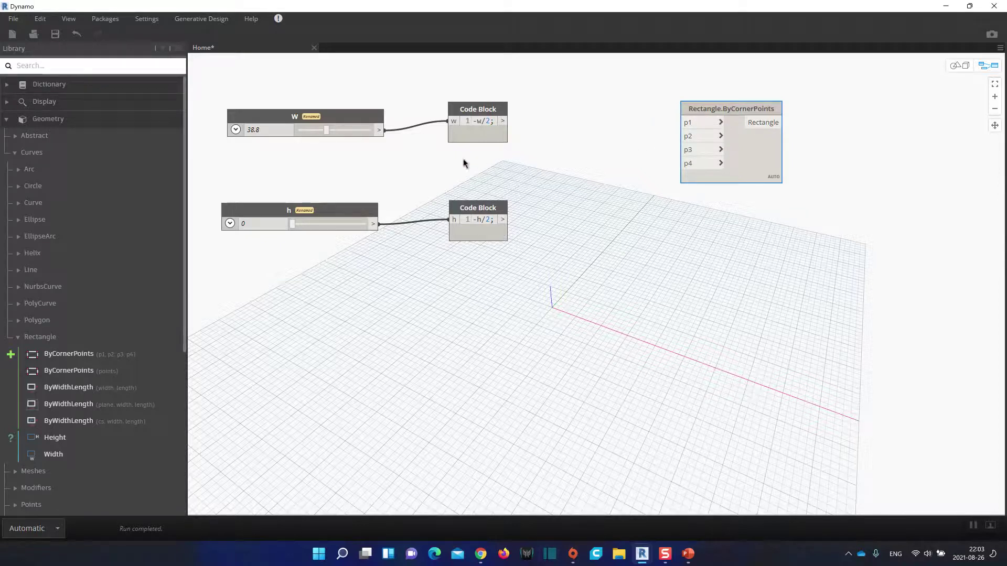
{"action": "left_click_drag", "start_coordinate": [724, 109], "coordinate": [759, 110]}
{"action": "right_click", "coordinate": [628, 140]}
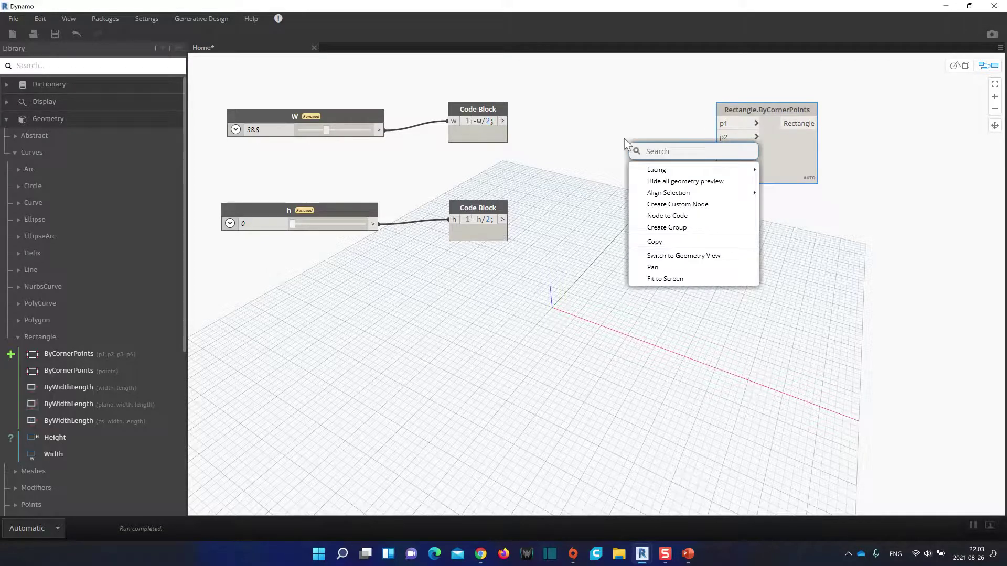
{"action": "type", "text": "point"}
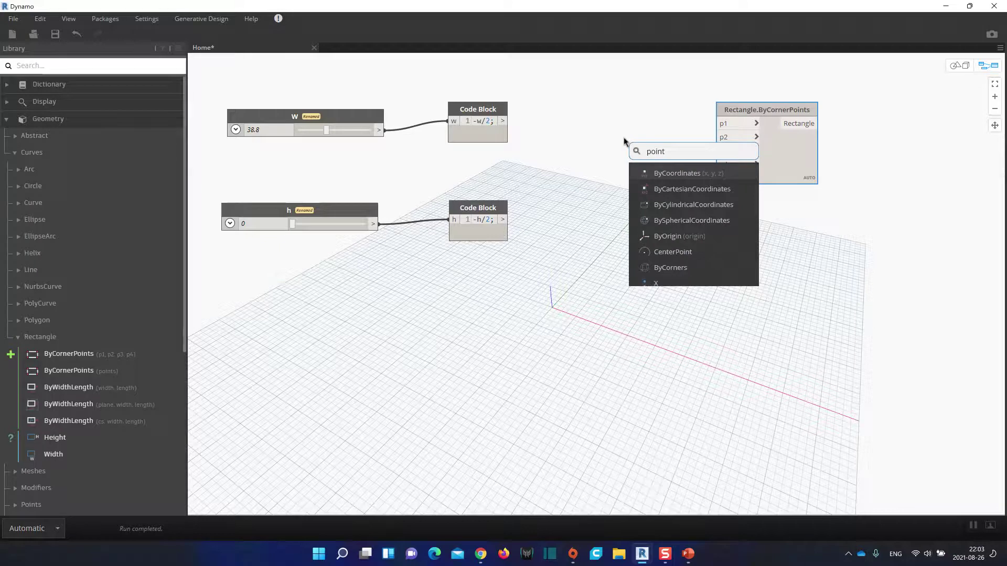
{"action": "left_click", "coordinate": [671, 175]}
{"action": "left_click_drag", "start_coordinate": [696, 184], "coordinate": [608, 124]}
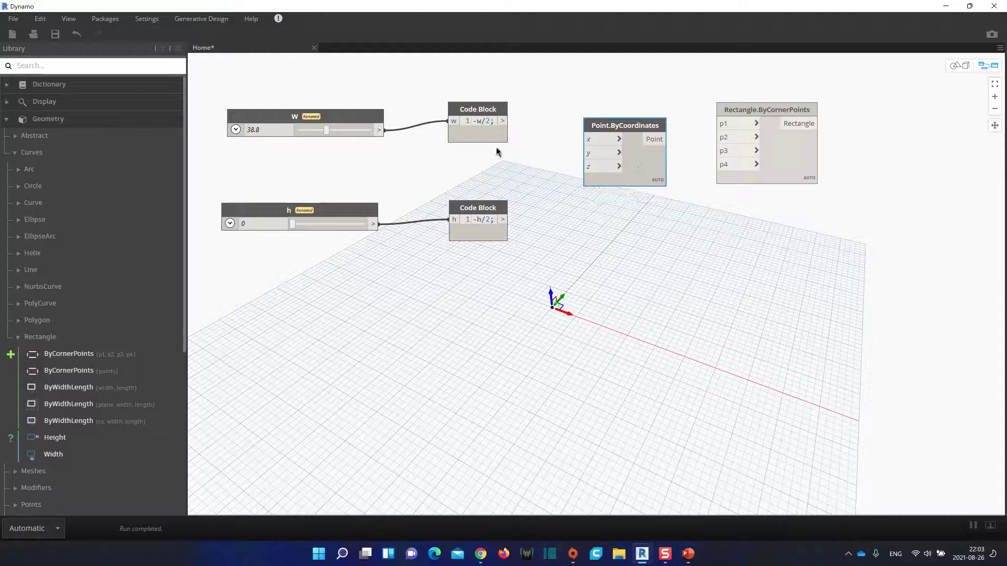
Step: Connect the -w/2 Code Block to the x input and the -h/2 Code Block to the y input of Point.ByCoordinates
{"action": "mouse_move", "coordinate": [501, 131]}
{"action": "left_click", "coordinate": [504, 121]}
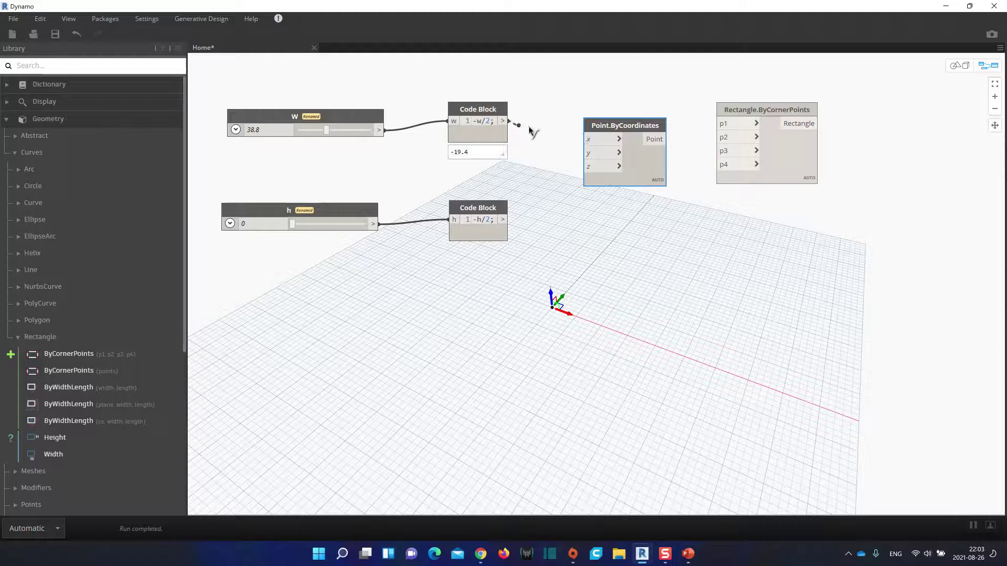
{"action": "left_click", "coordinate": [598, 140]}
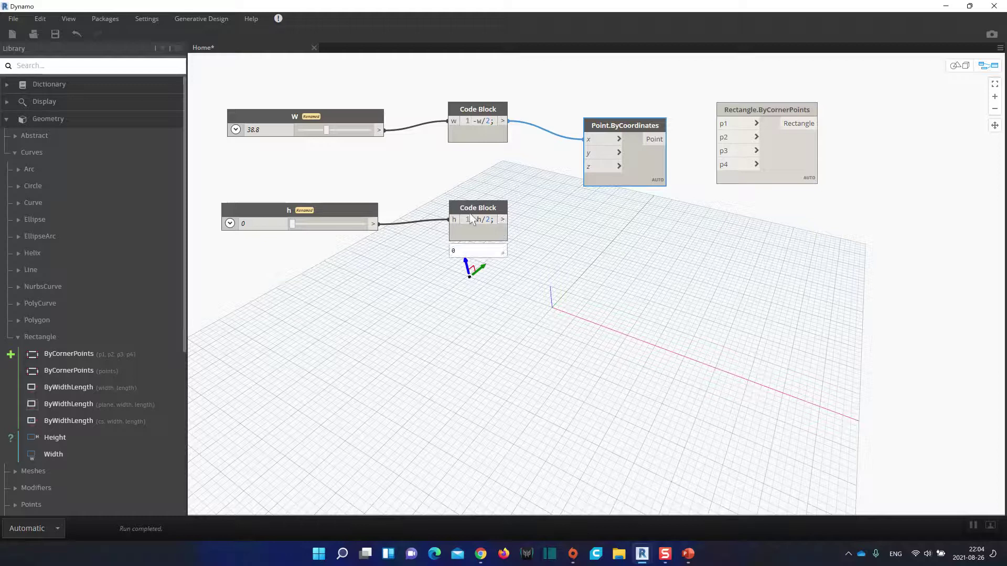
{"action": "left_click", "coordinate": [504, 218]}
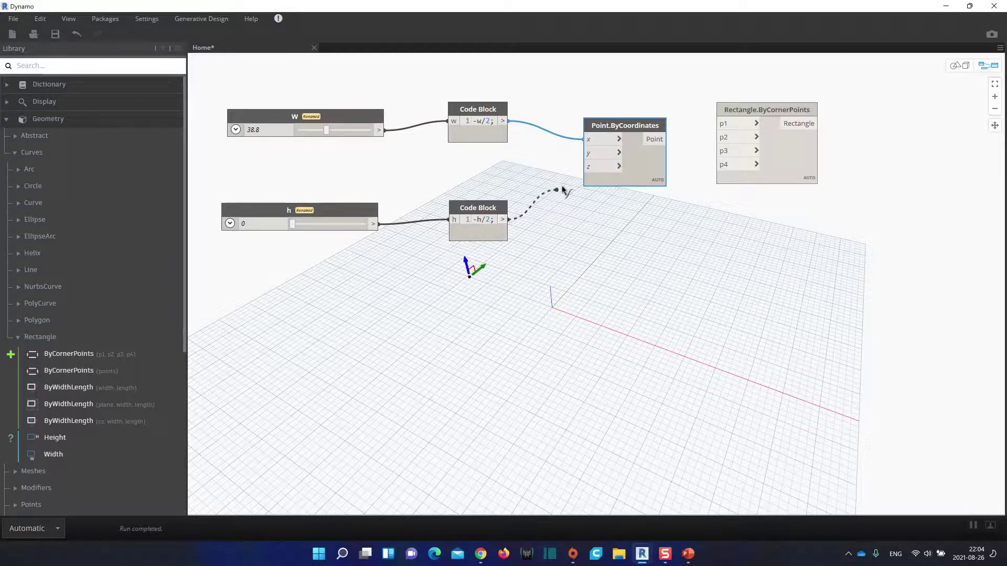
{"action": "left_click", "coordinate": [589, 154]}
Step: Set the h slider to 33.2 and rearrange the sliders, Code Blocks and Point.ByCoordinates node into compact rows above the grid
{"action": "left_click_drag", "start_coordinate": [484, 208], "coordinate": [479, 182]}
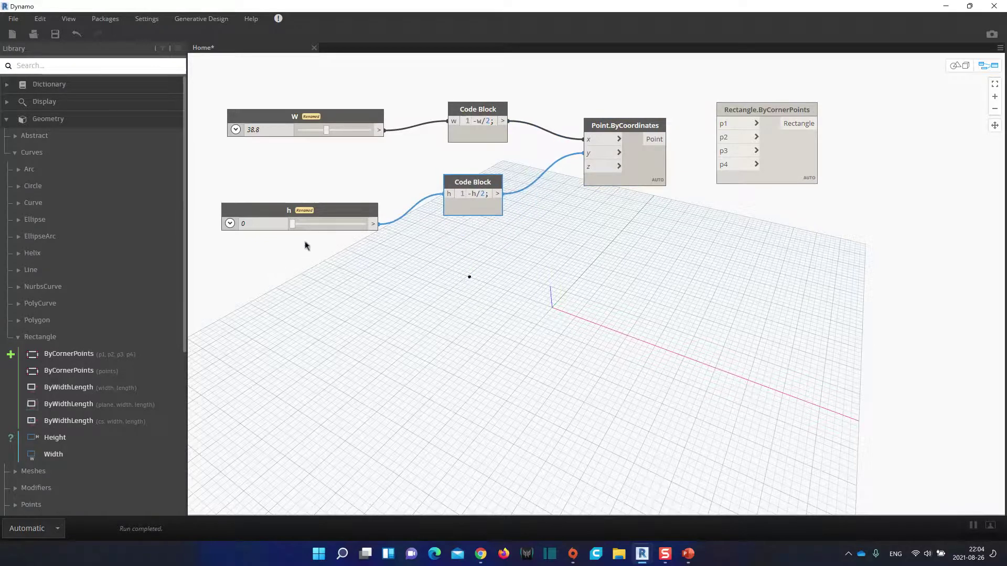
{"action": "left_click_drag", "start_coordinate": [292, 224], "coordinate": [317, 230]}
{"action": "left_click_drag", "start_coordinate": [485, 114], "coordinate": [462, 114]}
{"action": "left_click_drag", "start_coordinate": [355, 120], "coordinate": [325, 91]}
{"action": "left_click_drag", "start_coordinate": [336, 215], "coordinate": [314, 132]}
{"action": "left_click_drag", "start_coordinate": [465, 110], "coordinate": [469, 79]}
{"action": "left_click_drag", "start_coordinate": [475, 182], "coordinate": [461, 132]}
{"action": "left_click_drag", "start_coordinate": [608, 128], "coordinate": [562, 90]}
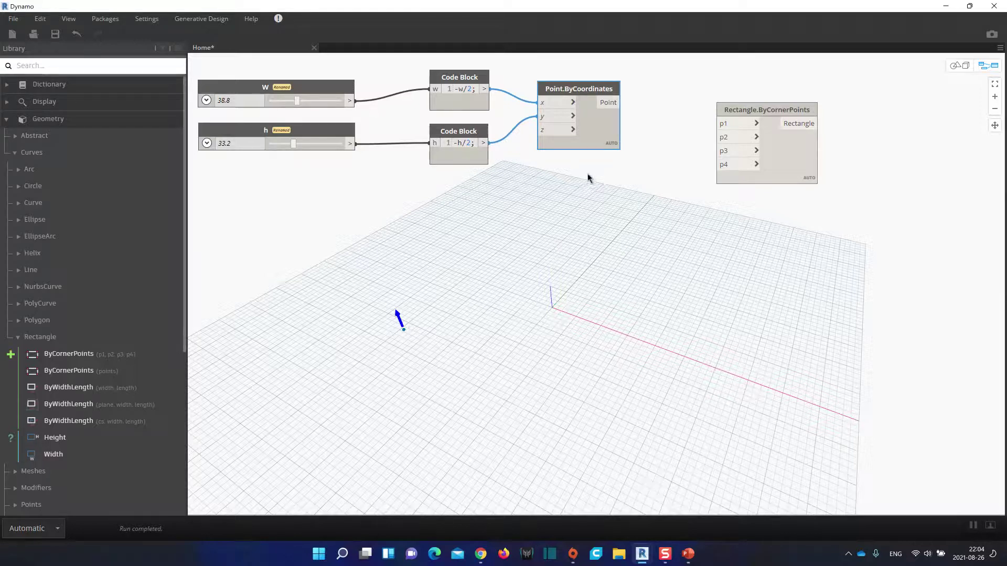
Step: Rename the Point.ByCoordinates node p1 and shift it slightly closer to the Code Blocks
{"action": "double_click", "coordinate": [580, 93]}
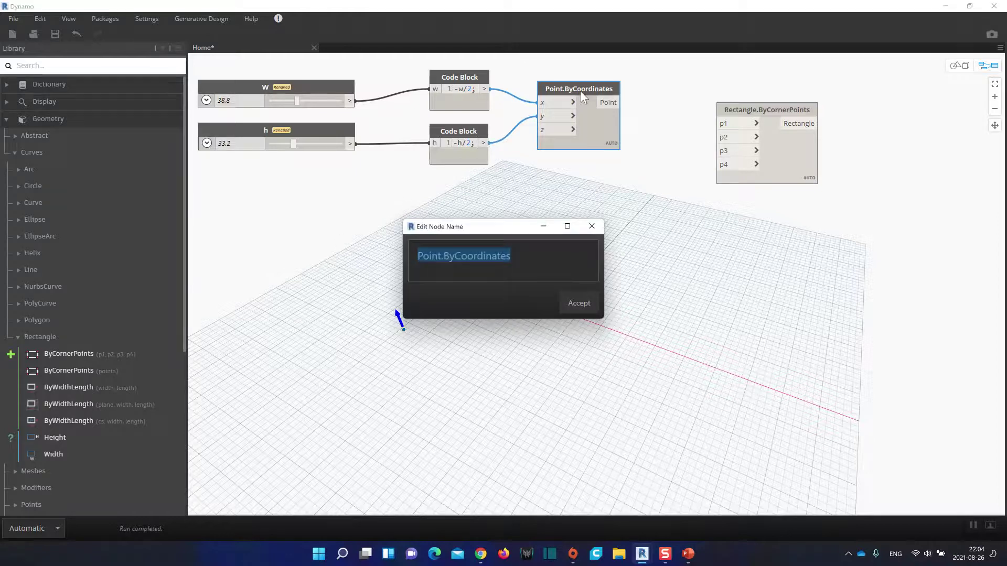
{"action": "type", "text": "p"}
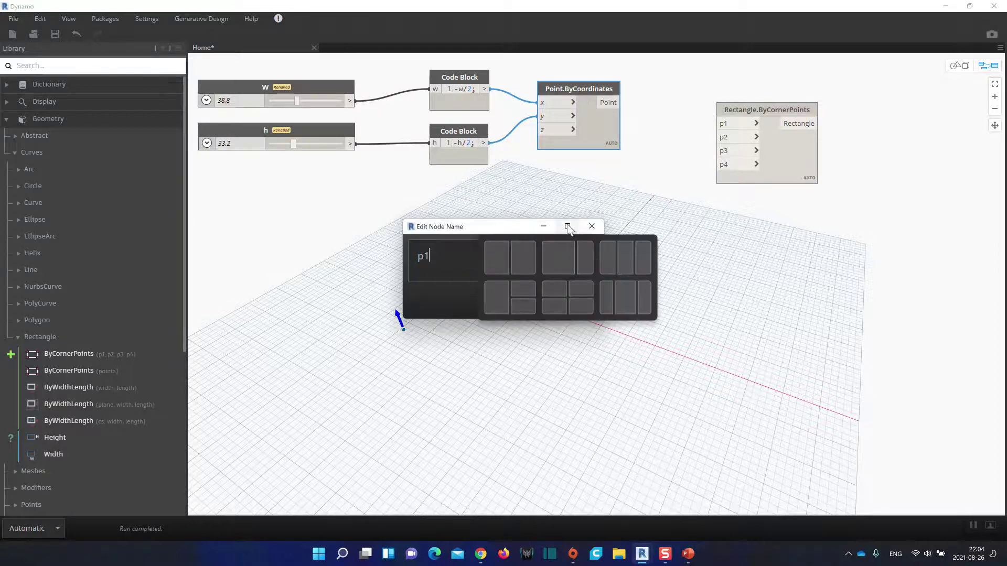
{"action": "type", "text": "1"}
{"action": "key", "text": "Return"}
{"action": "left_click_drag", "start_coordinate": [565, 92], "coordinate": [554, 95]}
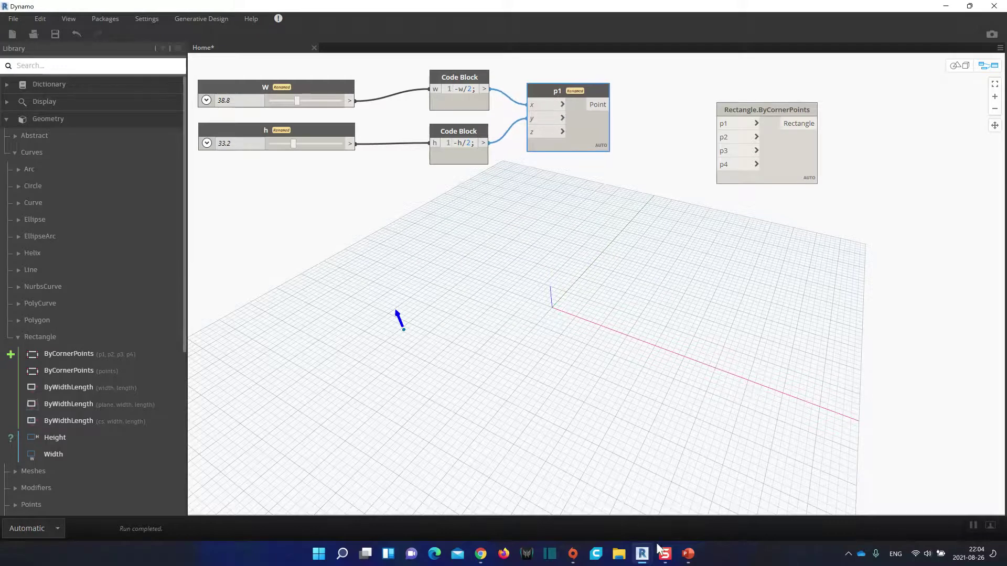
Step: On the PowerPoint rectangle diagram, copy P1's coordinate label below P2 and edit the copy to read (w/2, -h/2)
{"action": "left_click", "coordinate": [687, 554]}
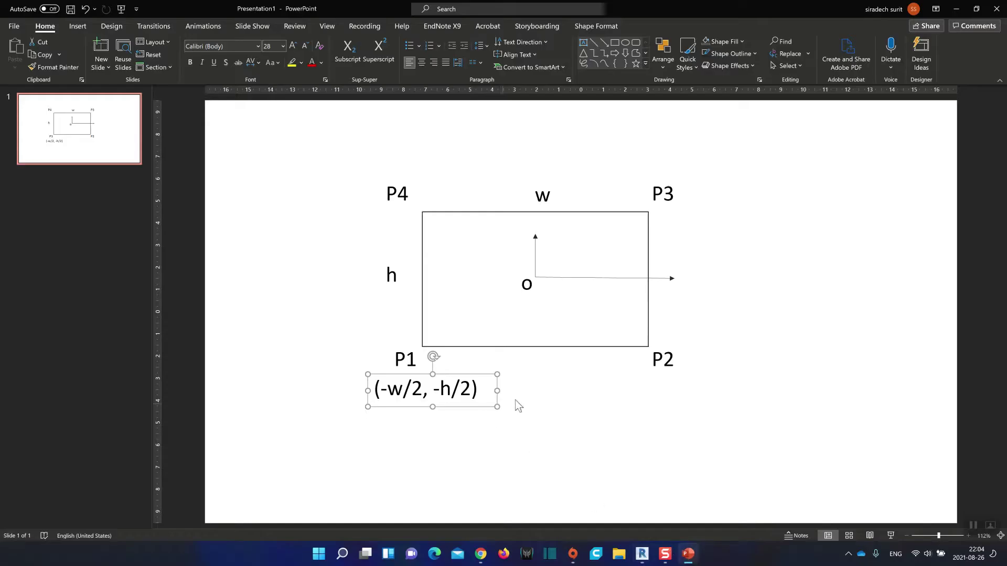
{"action": "left_click_drag", "start_coordinate": [476, 407], "coordinate": [711, 406], "text": "ctrl"}
{"action": "left_click_drag", "start_coordinate": [615, 391], "coordinate": [622, 396]}
{"action": "key", "text": "Delete"}
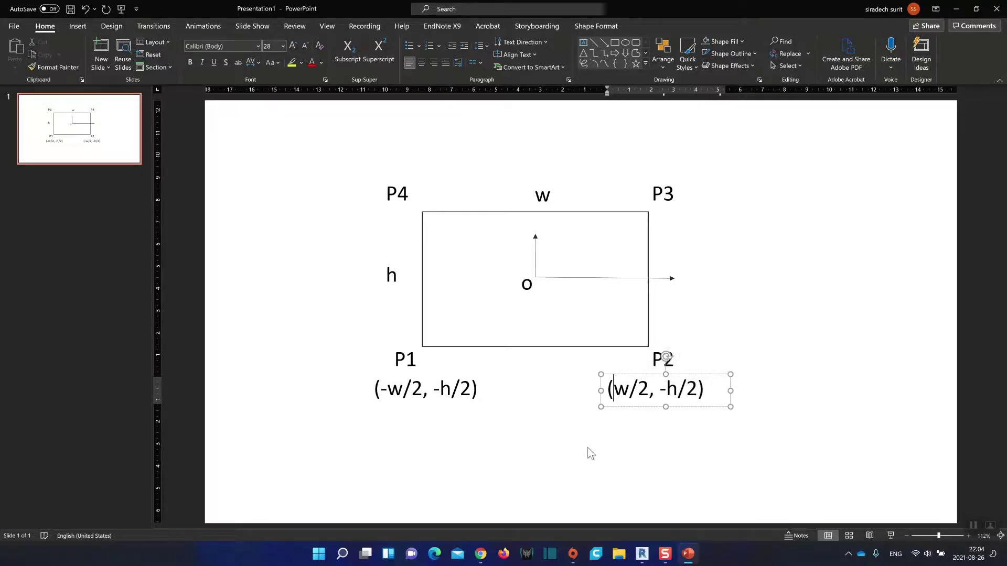
{"action": "left_click", "coordinate": [623, 439]}
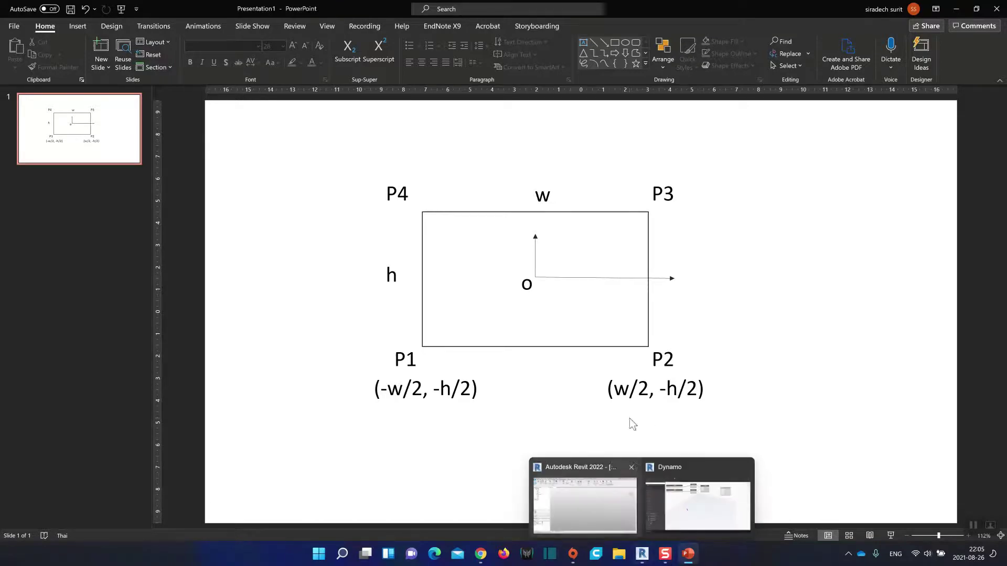
Step: Switch to Dynamo, add a Code Block containing w/2; below the -h/2 block and connect the W slider's output to it
{"action": "mouse_move", "coordinate": [641, 554]}
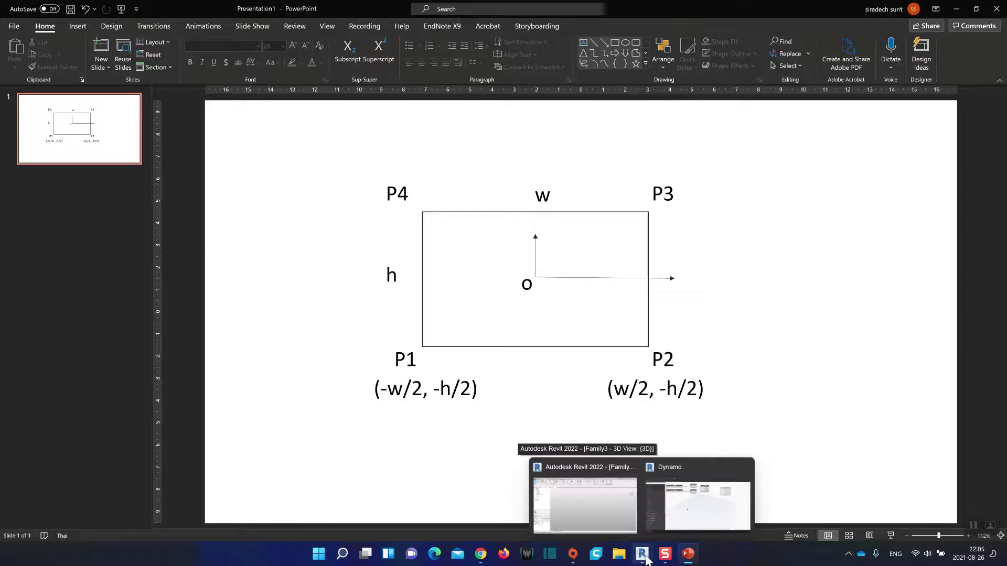
{"action": "left_click", "coordinate": [700, 513]}
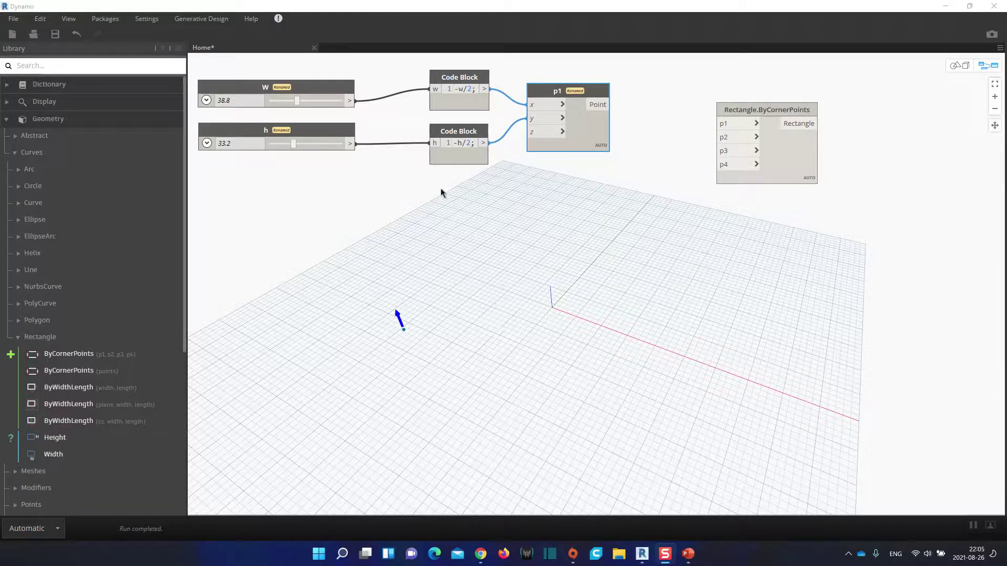
{"action": "double_click", "coordinate": [442, 201]}
{"action": "left_click_drag", "start_coordinate": [443, 201], "coordinate": [470, 201]}
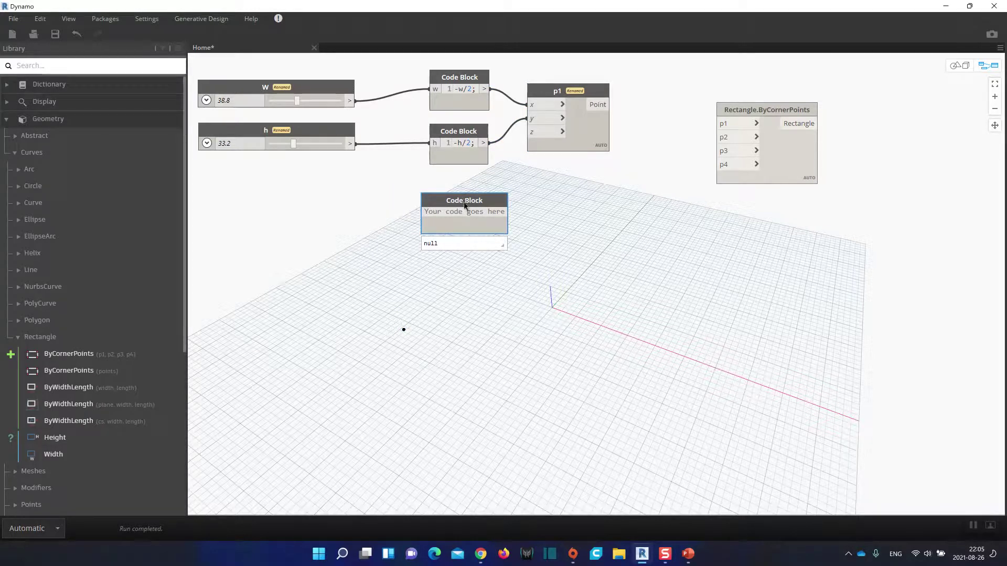
{"action": "left_click", "coordinate": [471, 212]}
{"action": "type", "text": "w/2;"}
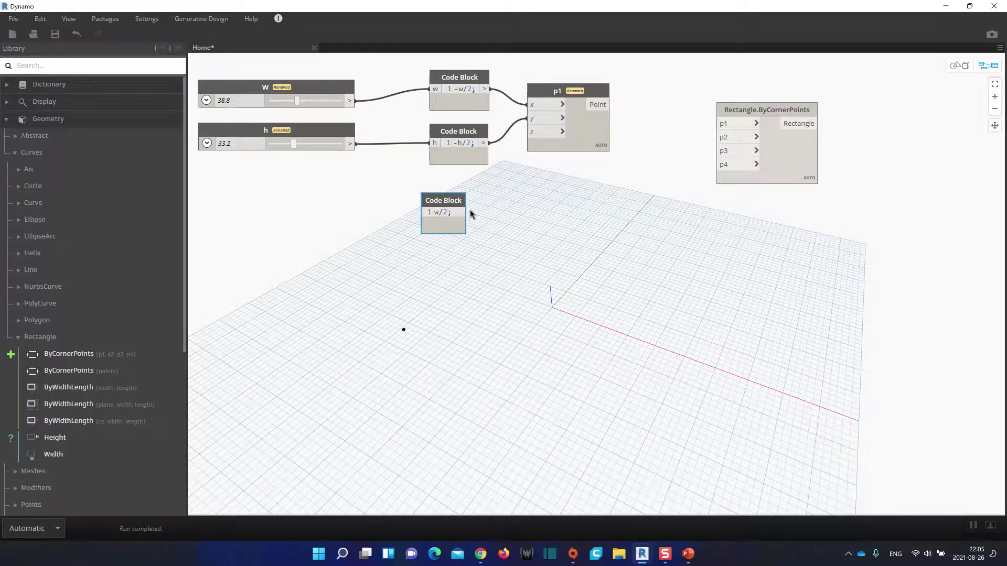
{"action": "left_click", "coordinate": [472, 213]}
{"action": "left_click_drag", "start_coordinate": [464, 200], "coordinate": [472, 191]}
{"action": "left_click", "coordinate": [355, 101]}
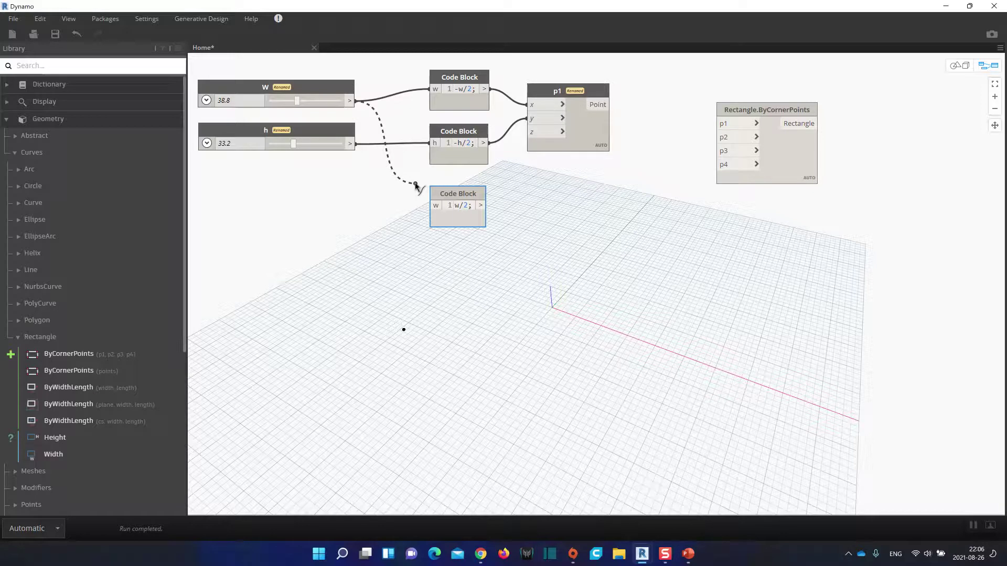
{"action": "left_click", "coordinate": [436, 206]}
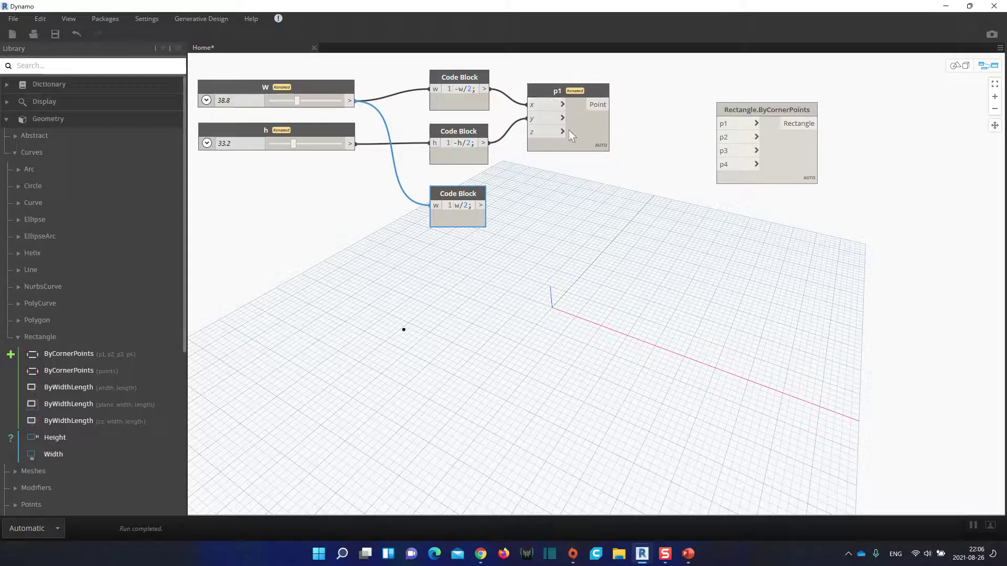
Step: Add a second Point.ByCoordinates node below p1, beside the w/2 Code Block
{"action": "right_click", "coordinate": [549, 202]}
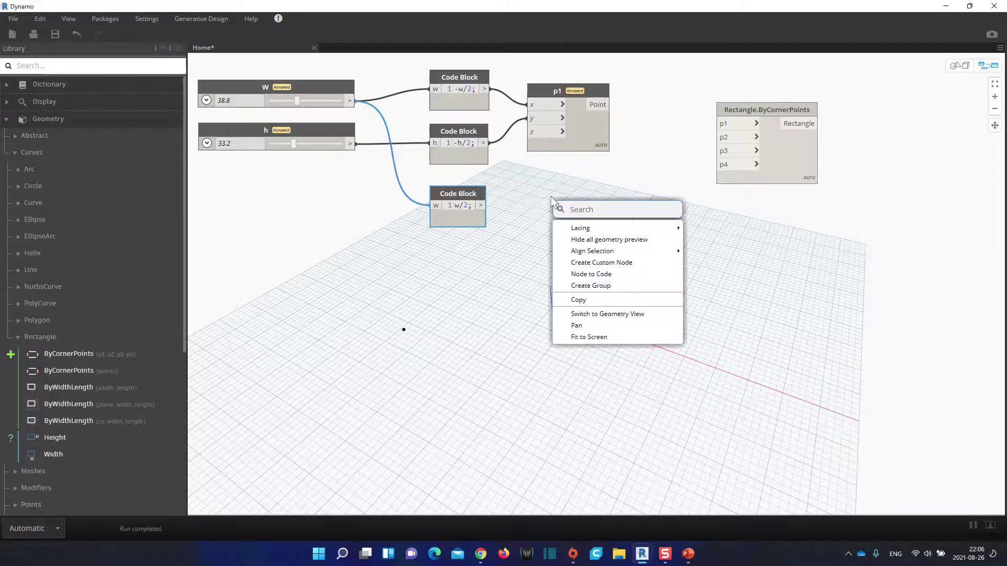
{"action": "type", "text": "point"}
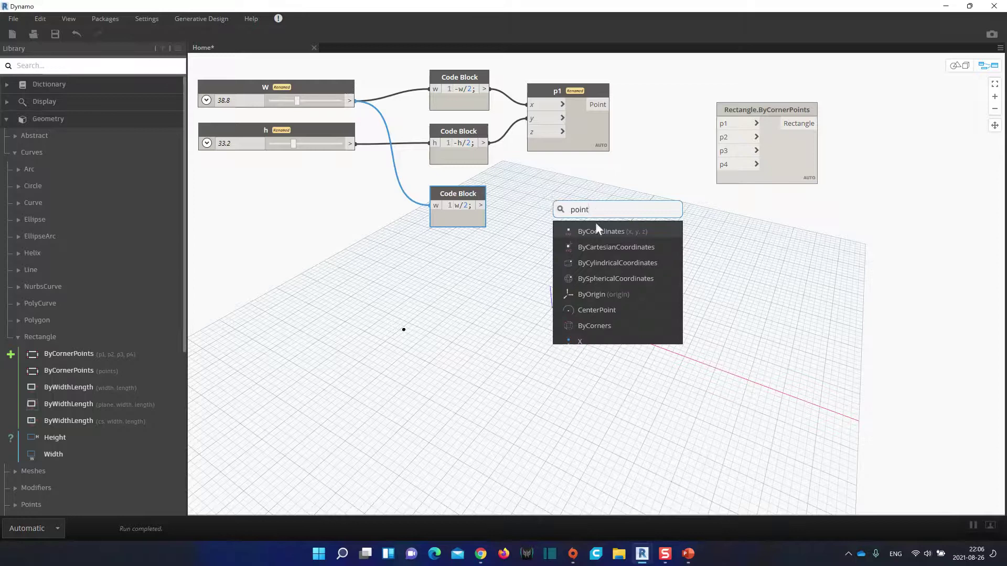
{"action": "left_click", "coordinate": [603, 231]}
{"action": "left_click_drag", "start_coordinate": [639, 234], "coordinate": [572, 185]}
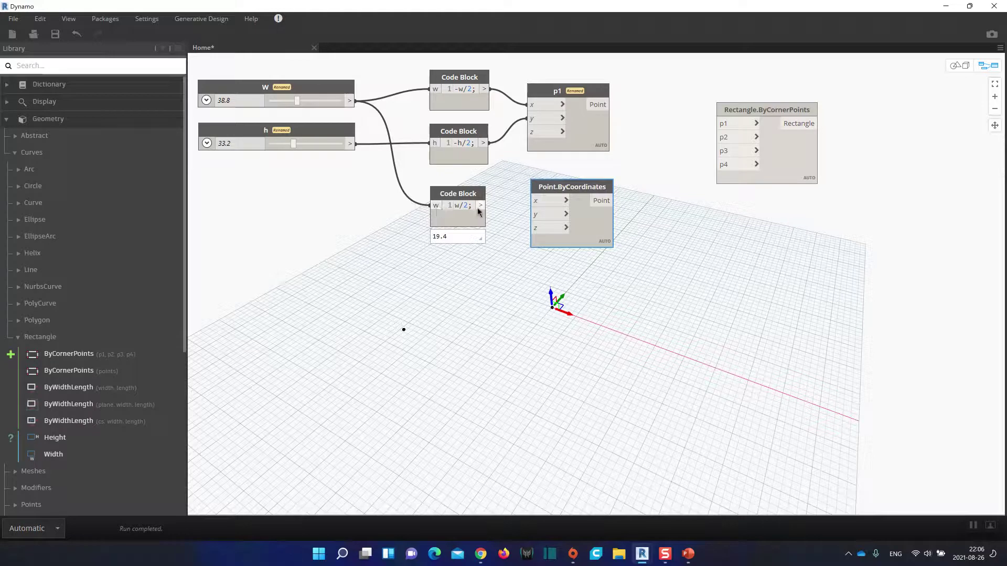
Step: Connect the w/2 Code Block to the new point node's x input and the -h/2 Code Block to its y input
{"action": "left_click_drag", "start_coordinate": [482, 207], "coordinate": [538, 201]}
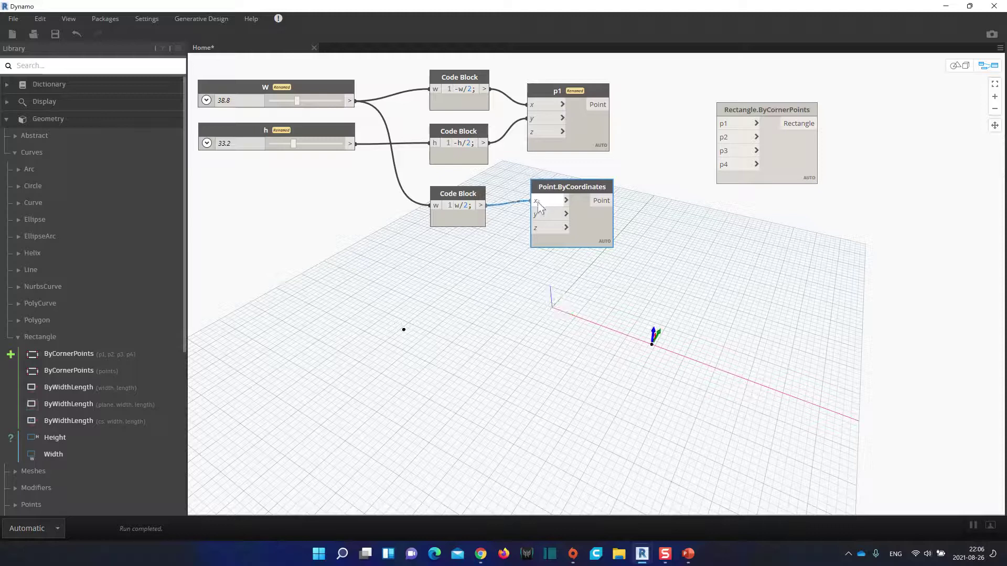
{"action": "mouse_move", "coordinate": [483, 148]}
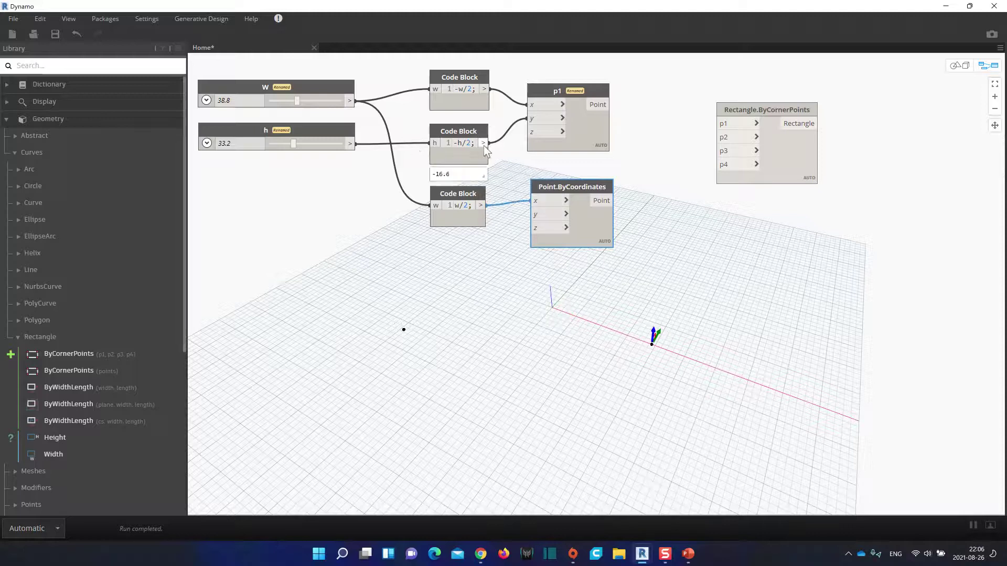
{"action": "left_click_drag", "start_coordinate": [483, 142], "coordinate": [536, 218]}
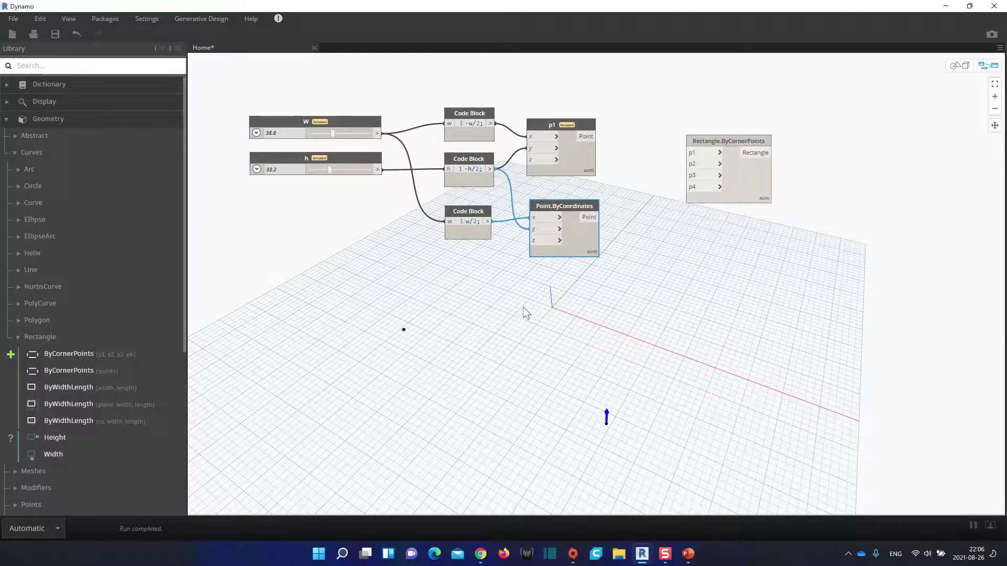
{"action": "scroll", "coordinate": [524, 300], "scroll_direction": "down", "scroll_amount": 2}
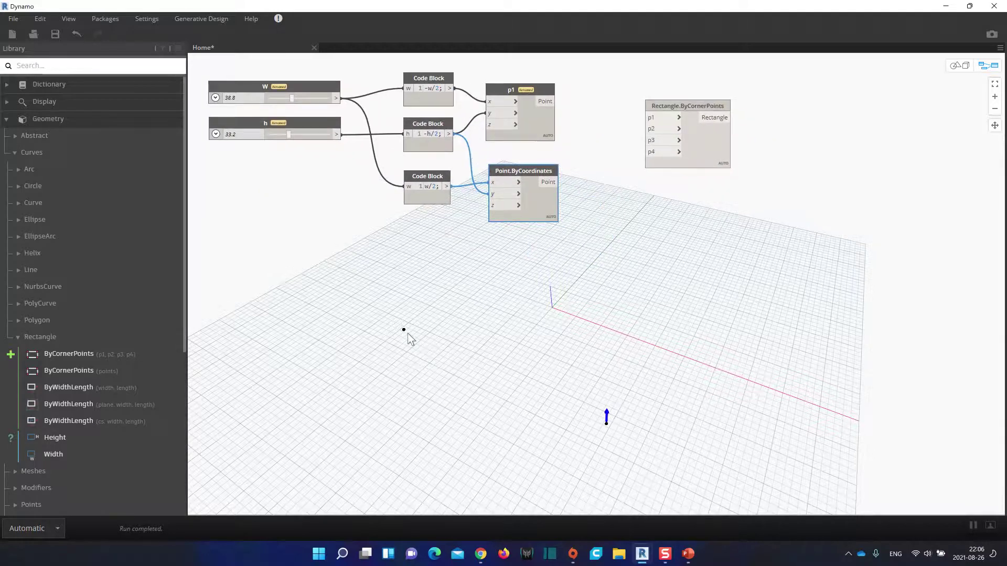
Step: Rename the second Point.ByCoordinates node as p2 and align it directly below the p1 node
{"action": "double_click", "coordinate": [525, 171]}
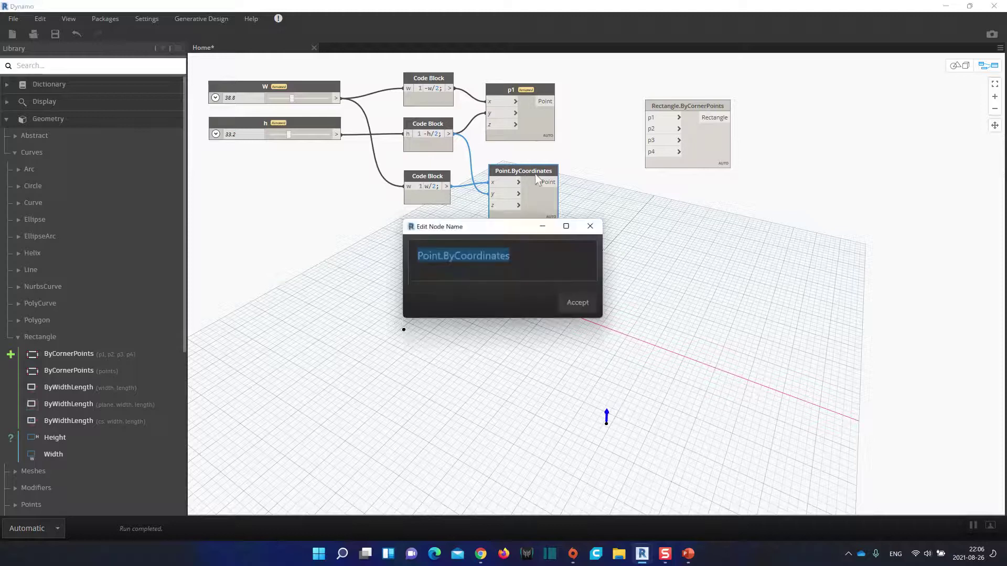
{"action": "type", "text": "p2"}
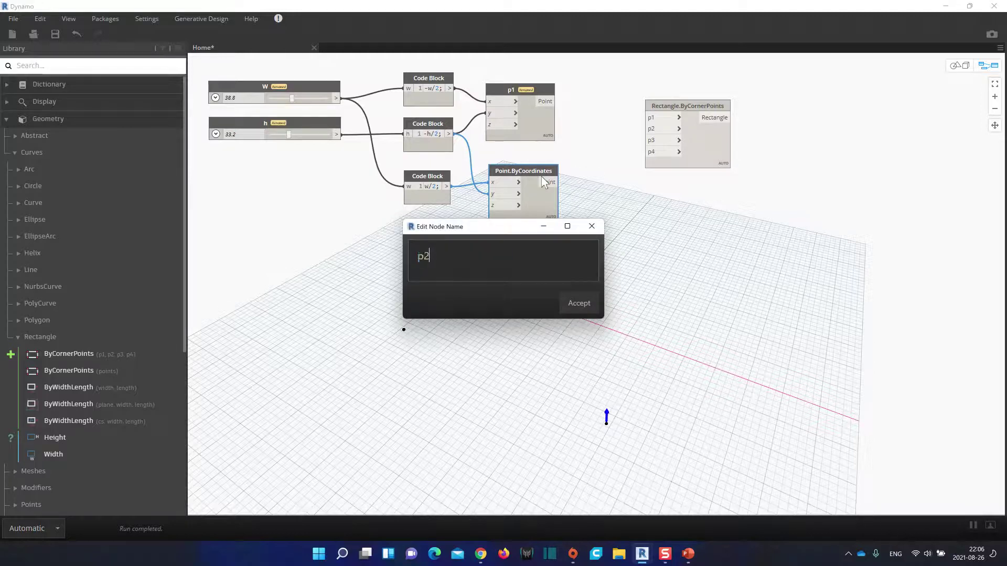
{"action": "left_click", "coordinate": [579, 303]}
{"action": "left_click_drag", "start_coordinate": [521, 175], "coordinate": [517, 159]}
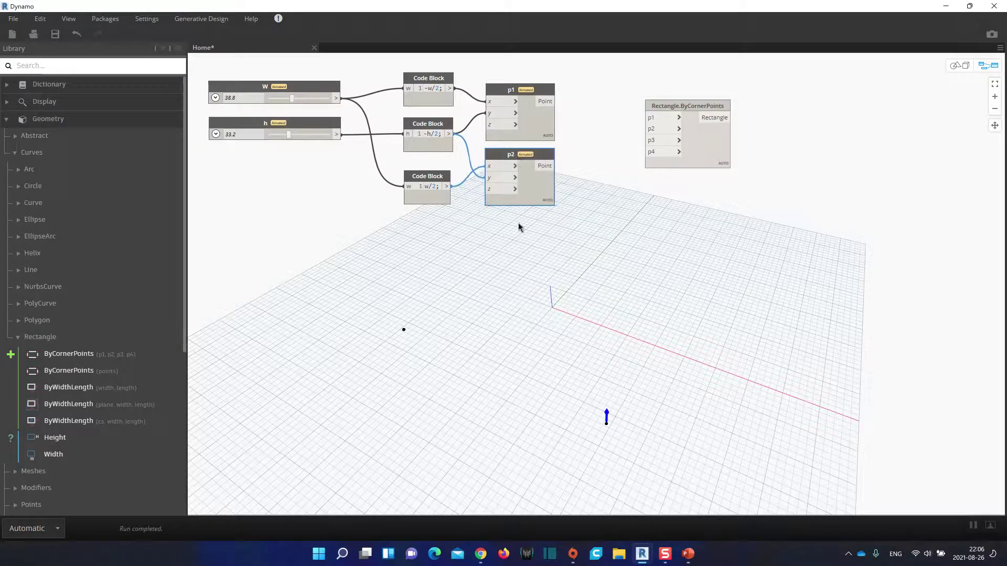
Step: Add a third Point.ByCoordinates node below p2 and rename it p3
{"action": "right_click", "coordinate": [495, 254]}
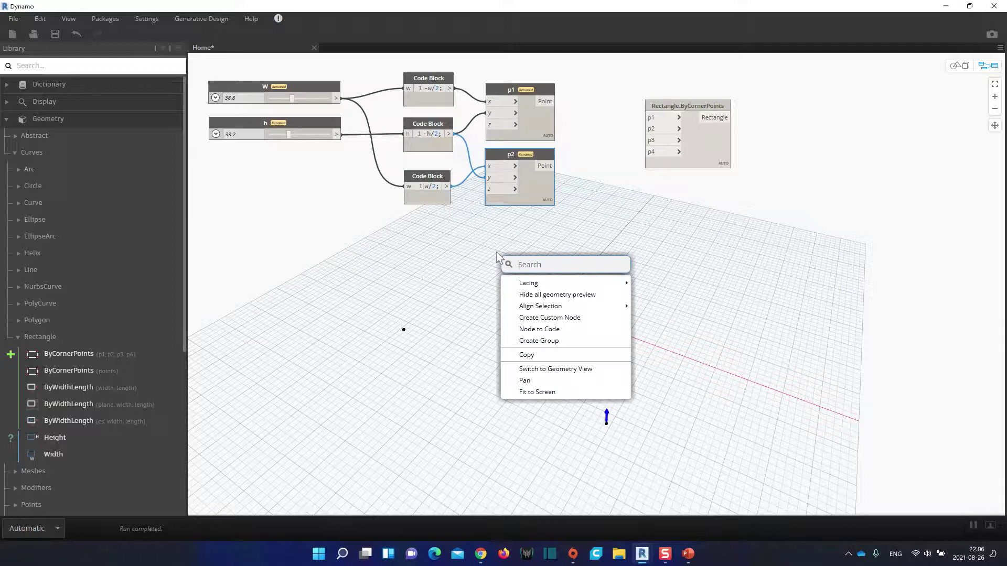
{"action": "type", "text": "point"}
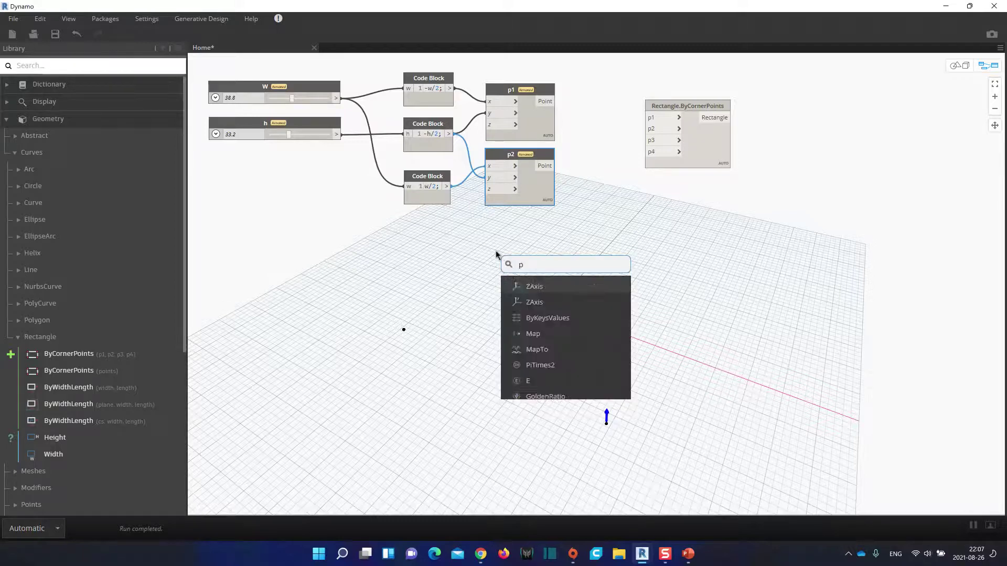
{"action": "left_click", "coordinate": [539, 287]}
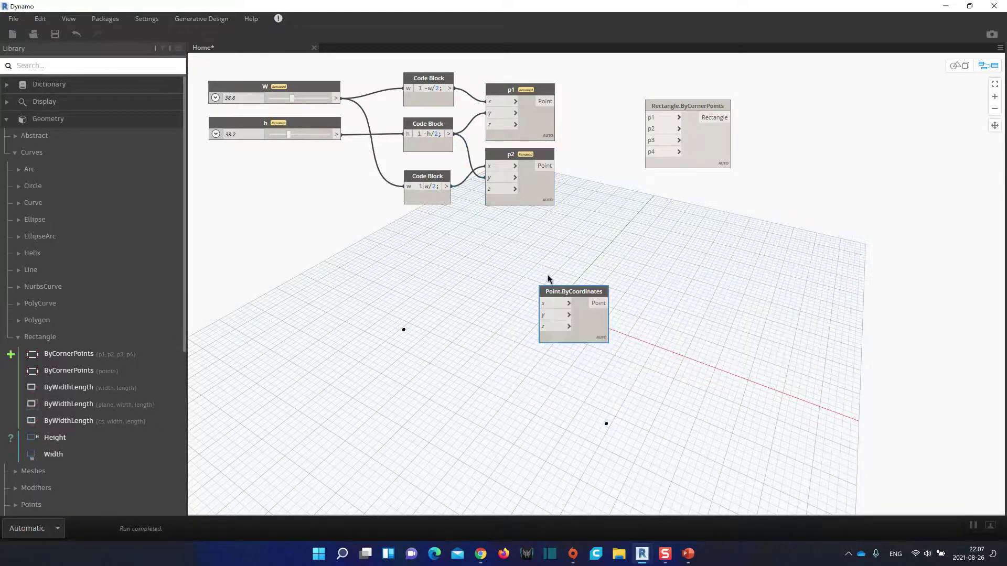
{"action": "left_click_drag", "start_coordinate": [558, 289], "coordinate": [502, 229]}
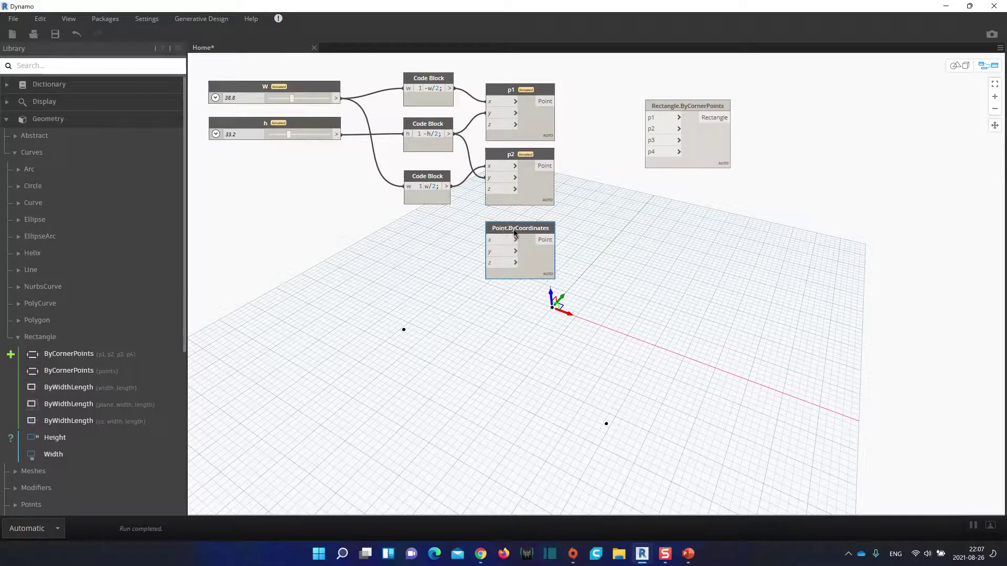
{"action": "double_click", "coordinate": [517, 230]}
{"action": "type", "text": "p3"}
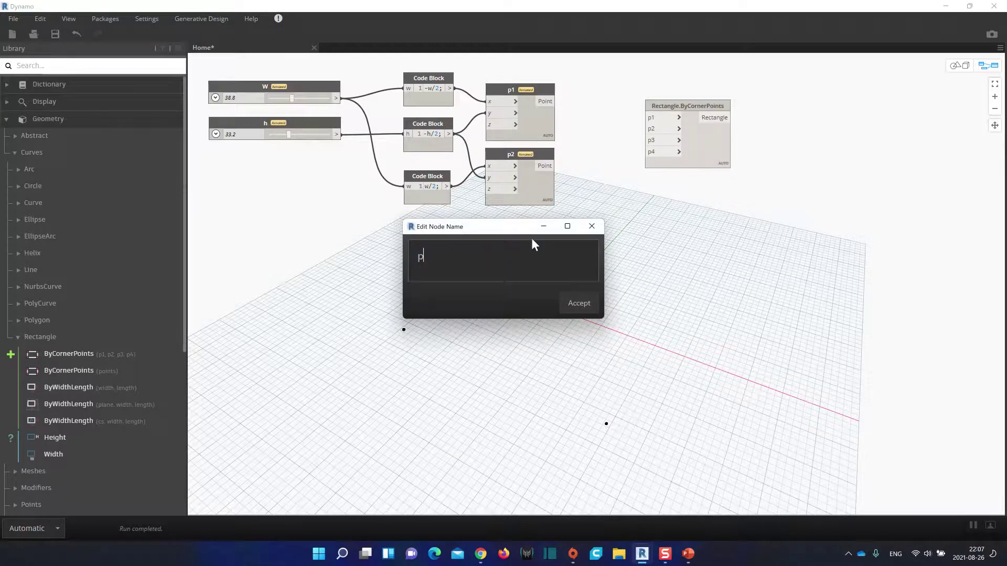
{"action": "left_click", "coordinate": [567, 303]}
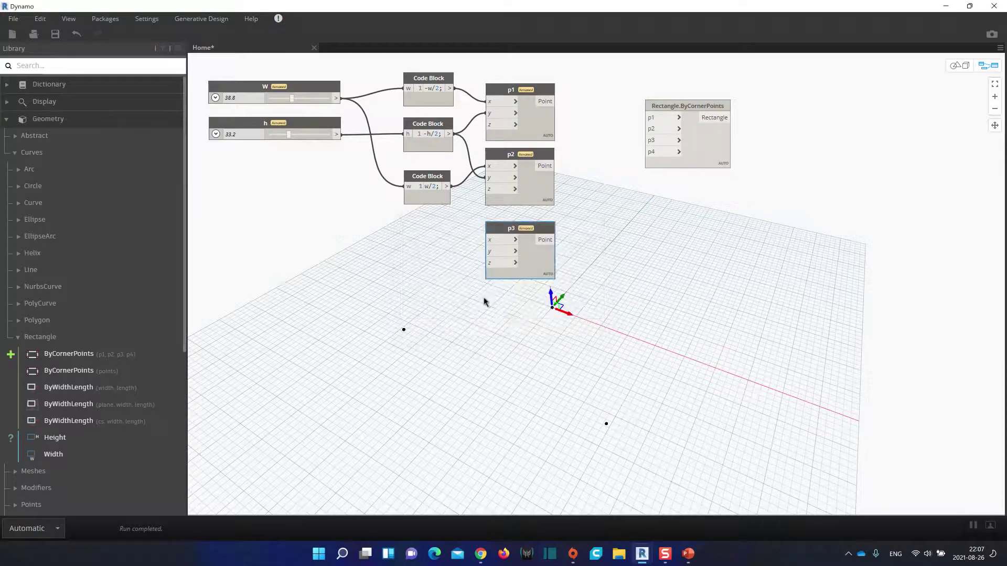
{"action": "left_click_drag", "start_coordinate": [507, 229], "coordinate": [508, 226]}
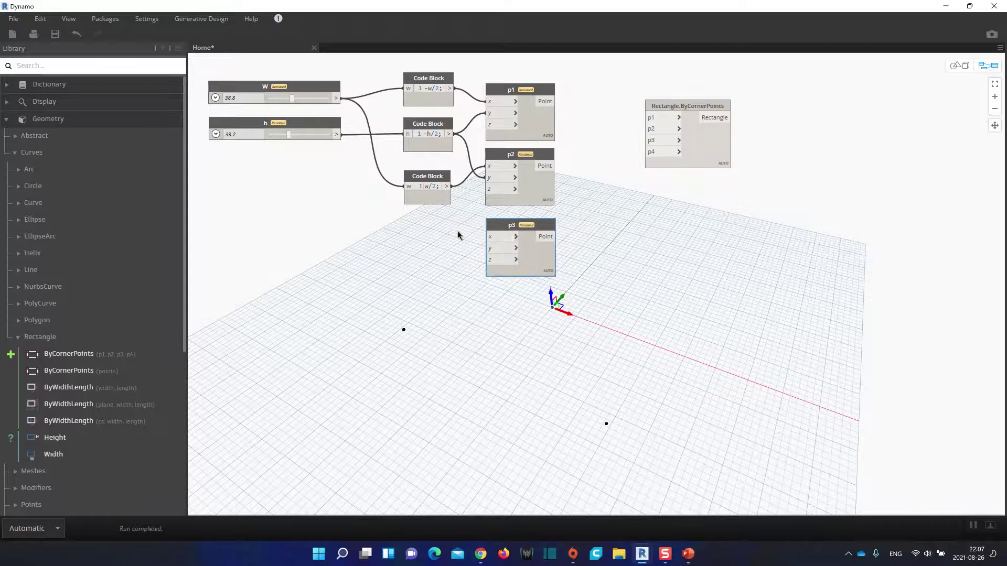
Step: Wire the w/2 Code Block to p3's x input and a new h/2; Code Block, fed by the h slider, to its y input
{"action": "left_click", "coordinate": [450, 186]}
{"action": "left_click", "coordinate": [489, 236]}
{"action": "right_click", "coordinate": [416, 248]}
{"action": "left_click", "coordinate": [412, 246]}
{"action": "double_click", "coordinate": [413, 246]}
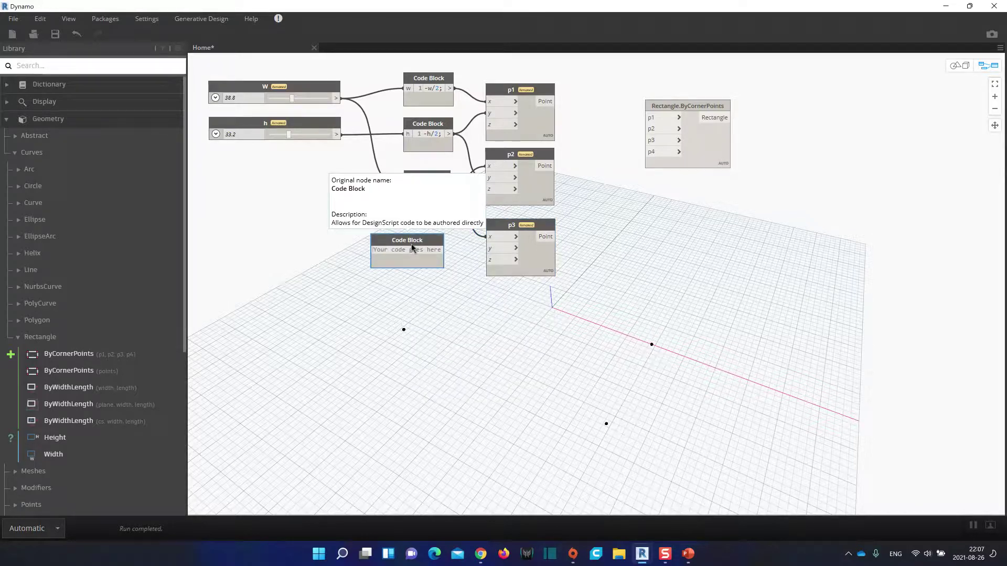
{"action": "type", "text": "h/2;"}
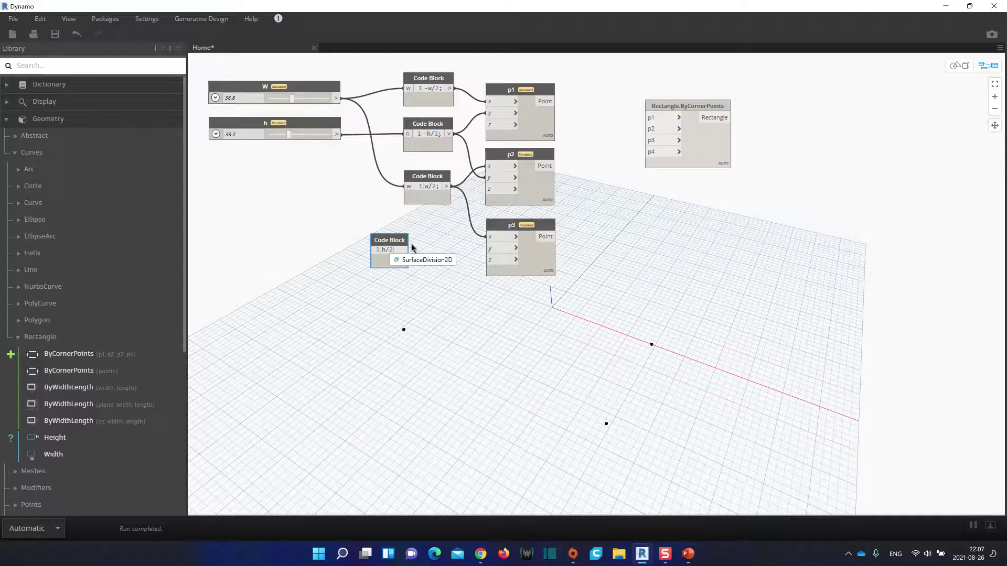
{"action": "key", "text": "Escape"}
{"action": "left_click_drag", "start_coordinate": [398, 242], "coordinate": [434, 238]}
{"action": "left_click_drag", "start_coordinate": [336, 135], "coordinate": [499, 254]}
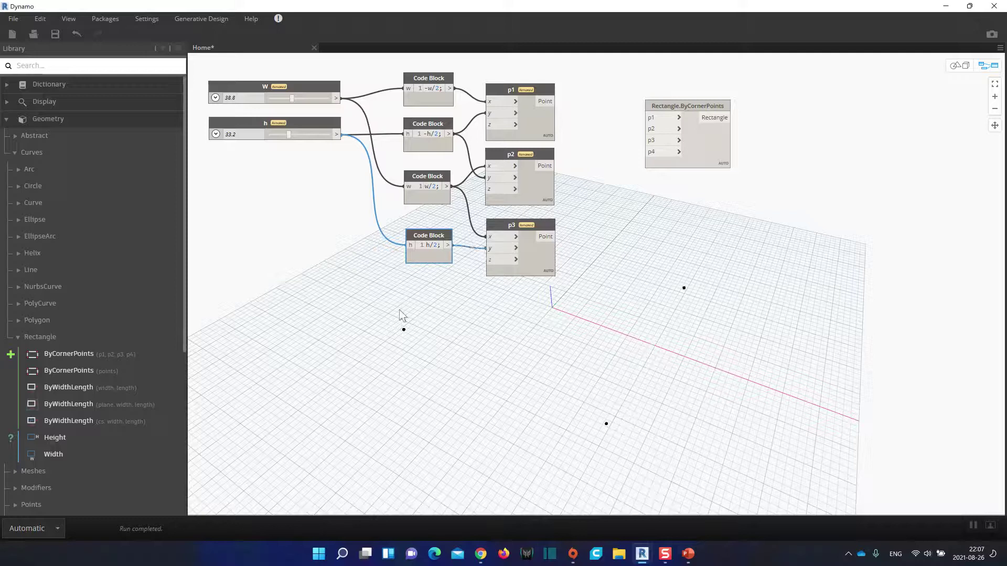
Step: Add a fourth Point.ByCoordinates node below p3 and rename it p4
{"action": "middle_click_drag", "start_coordinate": [503, 324], "coordinate": [414, 276]}
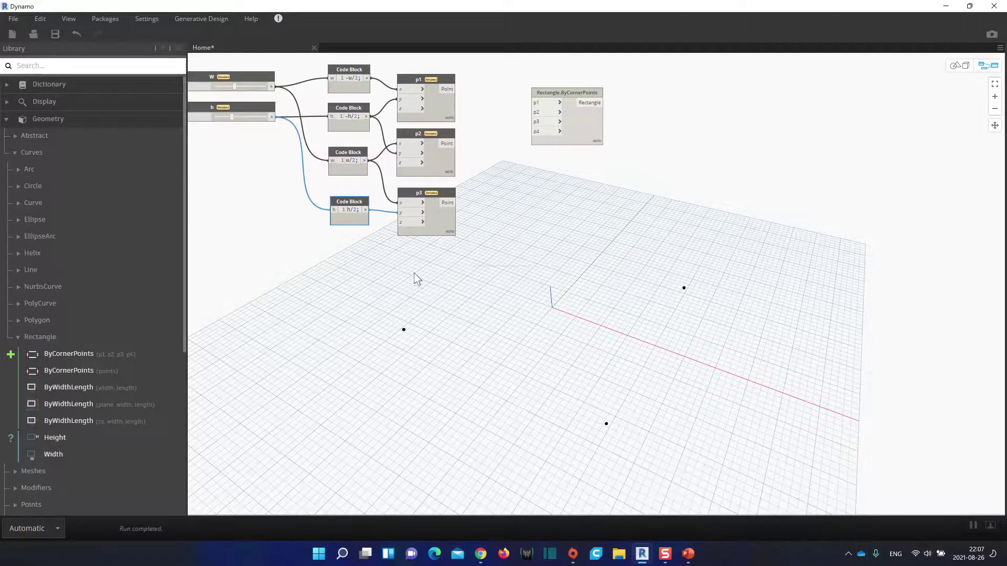
{"action": "right_click", "coordinate": [415, 263]}
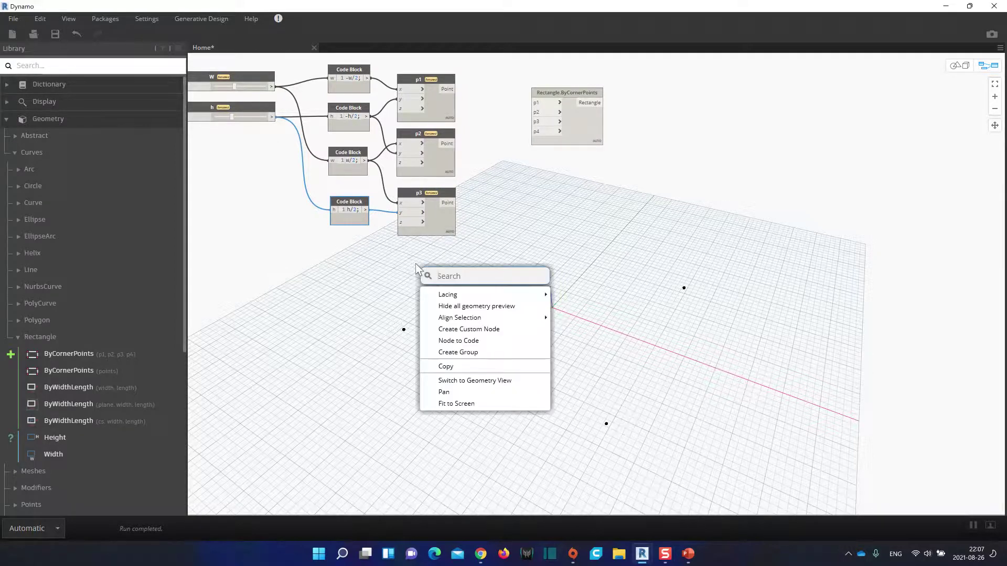
{"action": "type", "text": "point"}
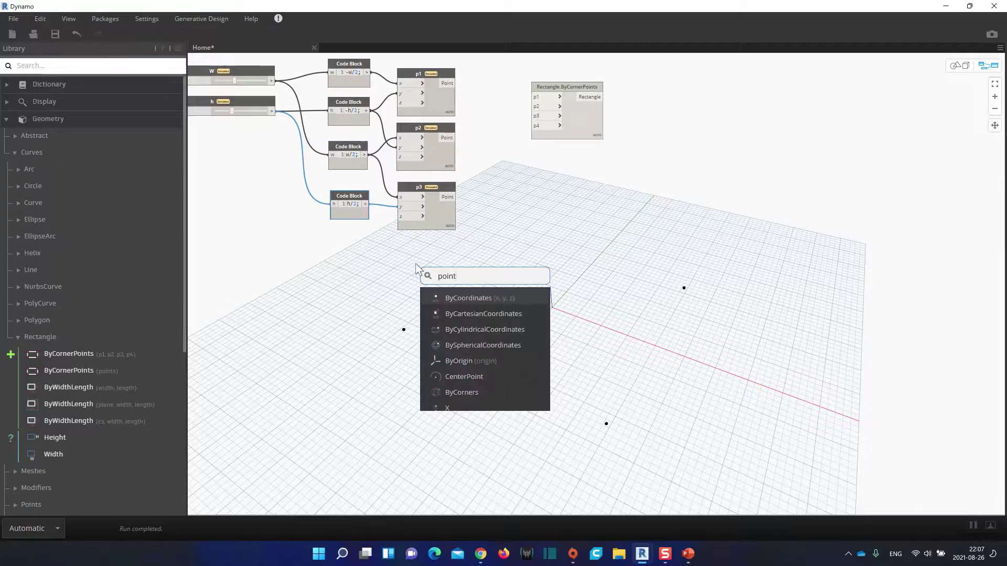
{"action": "left_click", "coordinate": [470, 297]}
{"action": "left_click_drag", "start_coordinate": [485, 302], "coordinate": [418, 249]}
{"action": "double_click", "coordinate": [420, 251]}
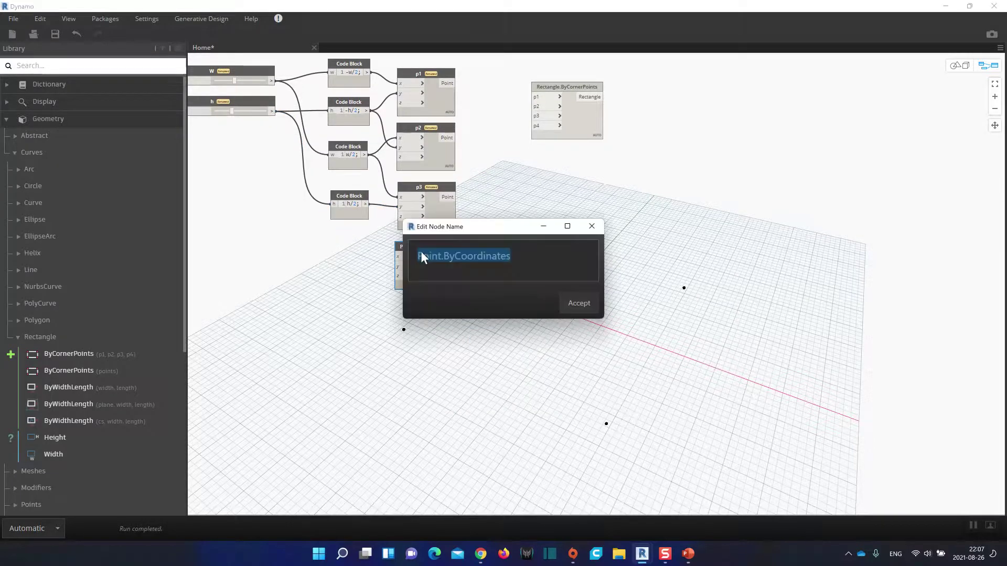
{"action": "type", "text": "p4"}
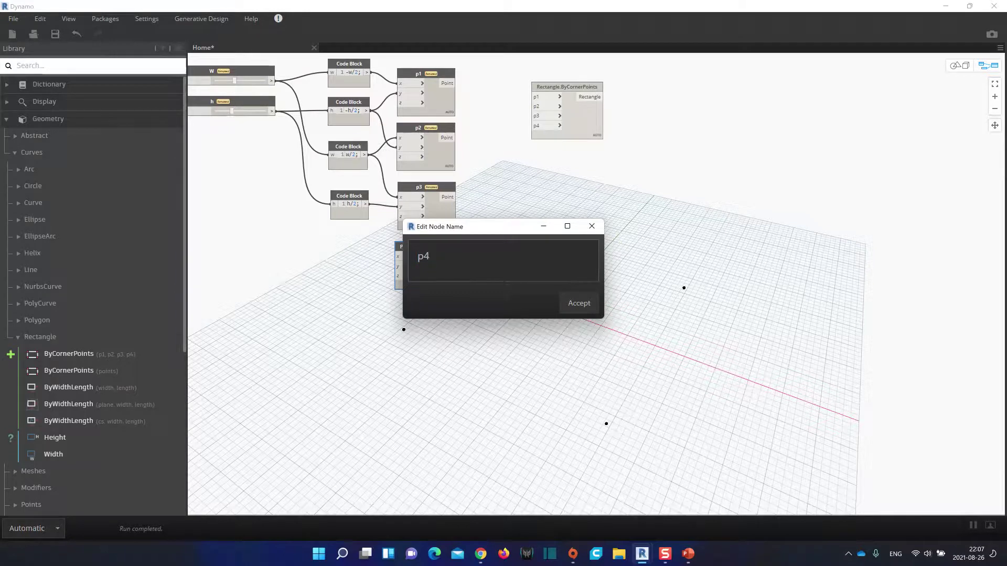
{"action": "key", "text": "Return"}
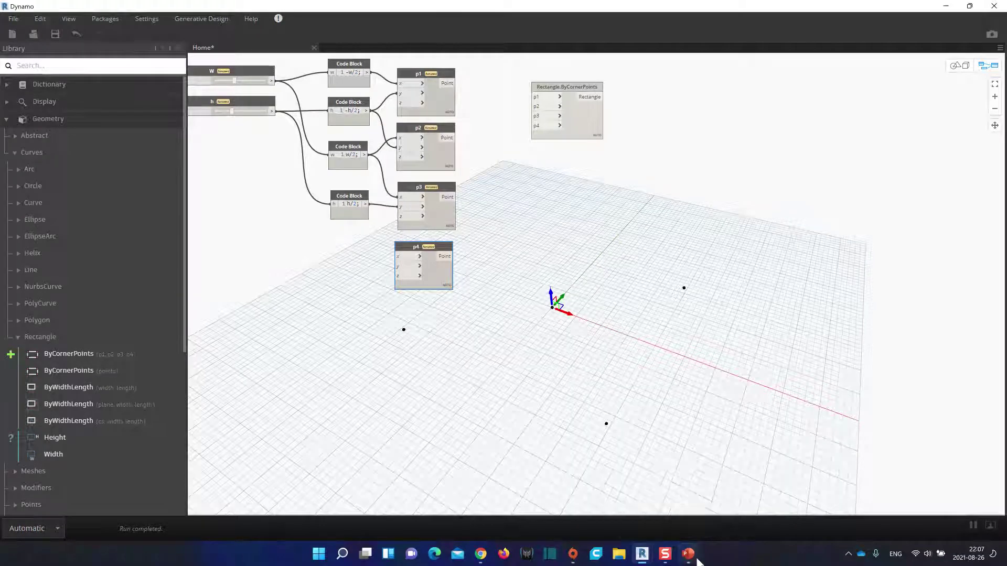
Step: Switch to the PowerPoint rectangle diagram, copy P1's coordinate label above P4 and edit the copy to read (-w/2, h/2)
{"action": "left_click", "coordinate": [688, 554]}
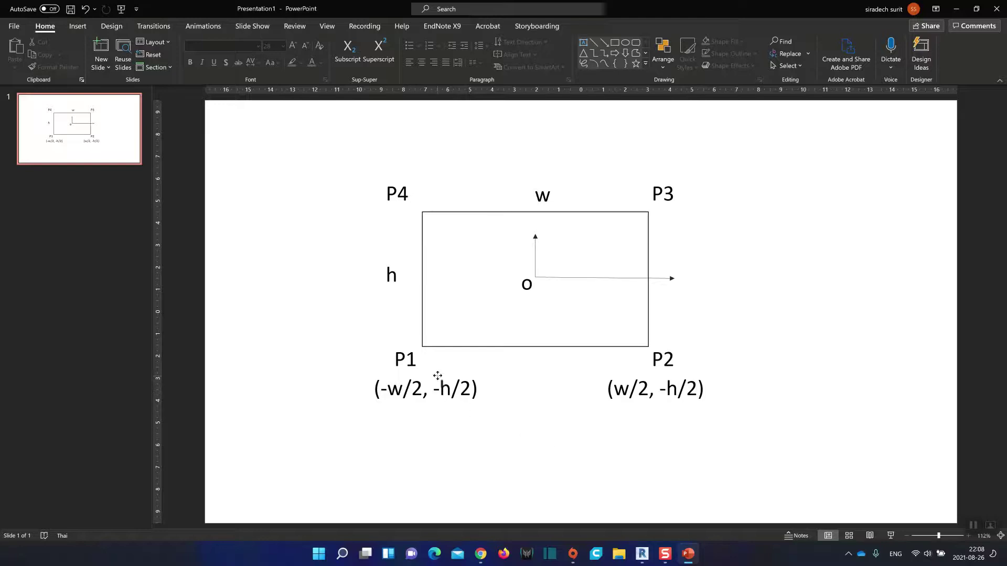
{"action": "left_click", "coordinate": [457, 373]}
{"action": "left_click_drag", "start_coordinate": [457, 373], "coordinate": [457, 148], "text": "ctrl"}
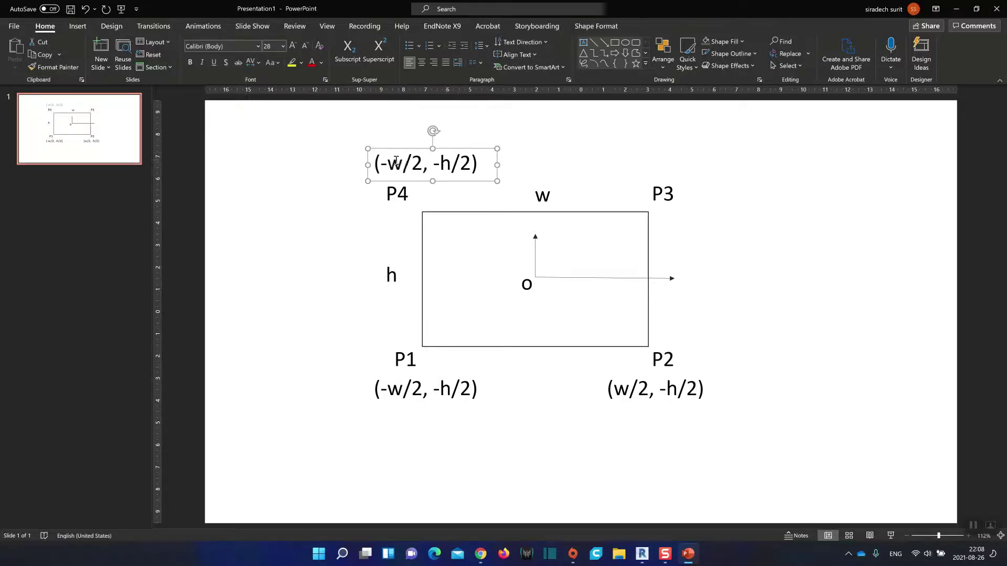
{"action": "left_click", "coordinate": [442, 165]}
{"action": "key", "text": "BackSpace"}
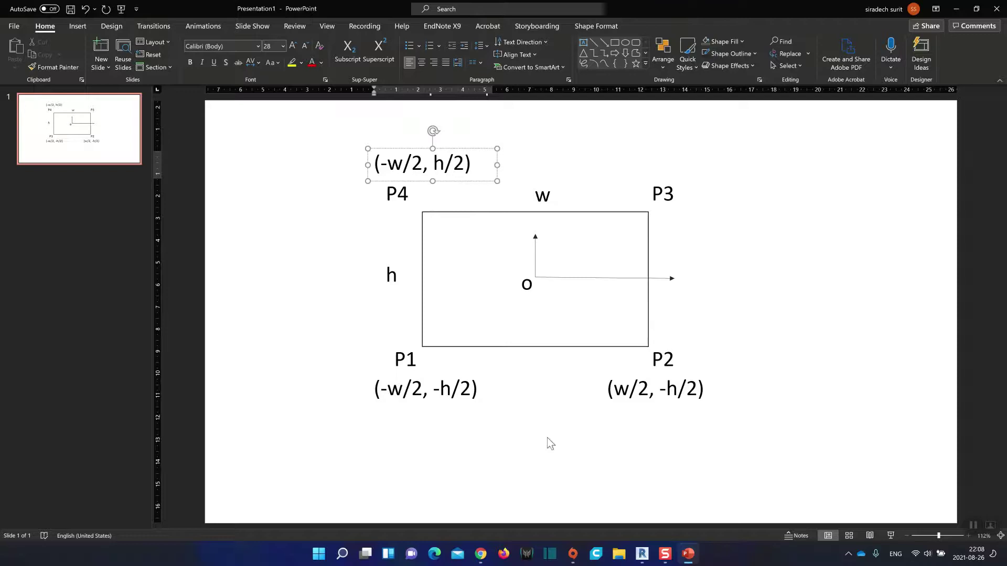
{"action": "left_click", "coordinate": [530, 440]}
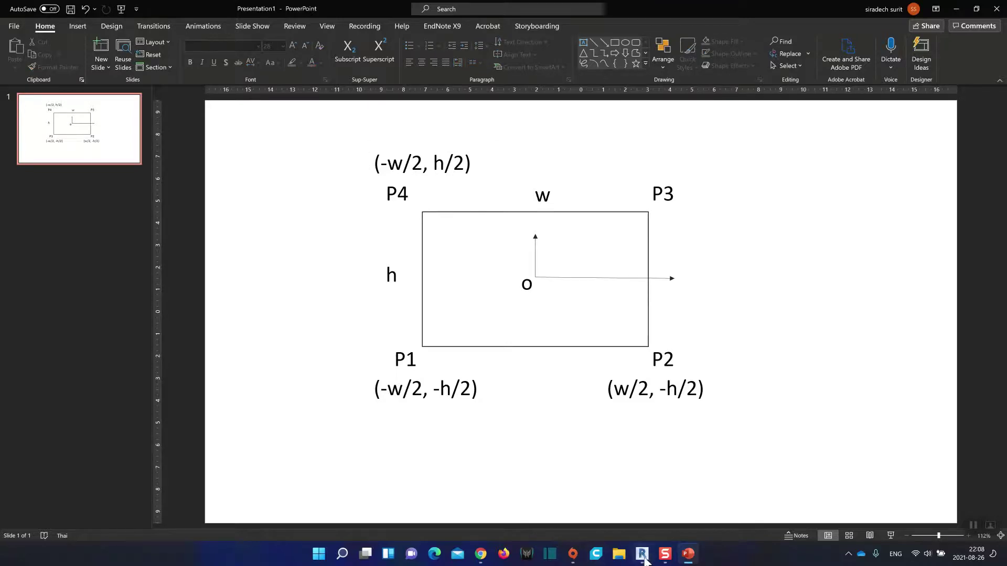
Step: Switch to Dynamo and connect the -w/2 Code Block to p4's x input and the h/2 Code Block to its y input
{"action": "mouse_move", "coordinate": [643, 555]}
{"action": "left_click", "coordinate": [698, 498]}
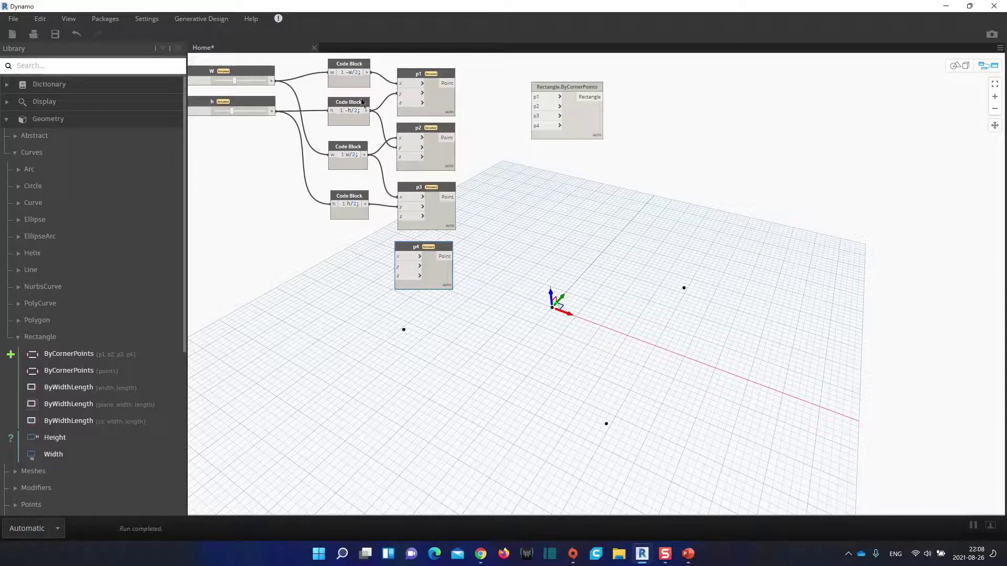
{"action": "left_click_drag", "start_coordinate": [367, 71], "coordinate": [397, 258]}
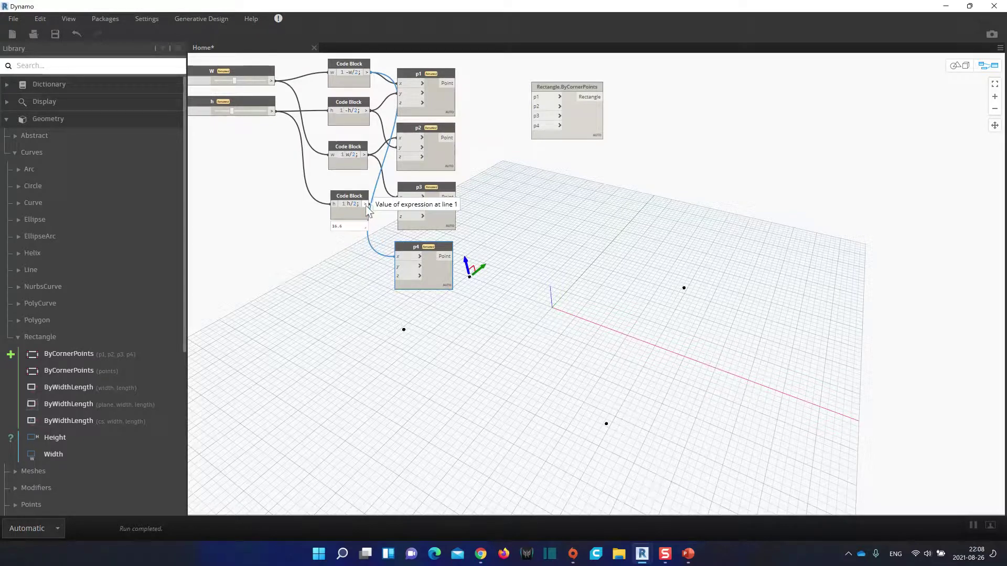
{"action": "left_click_drag", "start_coordinate": [366, 204], "coordinate": [401, 276]}
Step: Rearrange the Rectangle.ByCornerPoints and slider nodes, and lower the W and h slider values to test the four corner points
{"action": "left_click_drag", "start_coordinate": [561, 88], "coordinate": [649, 131]}
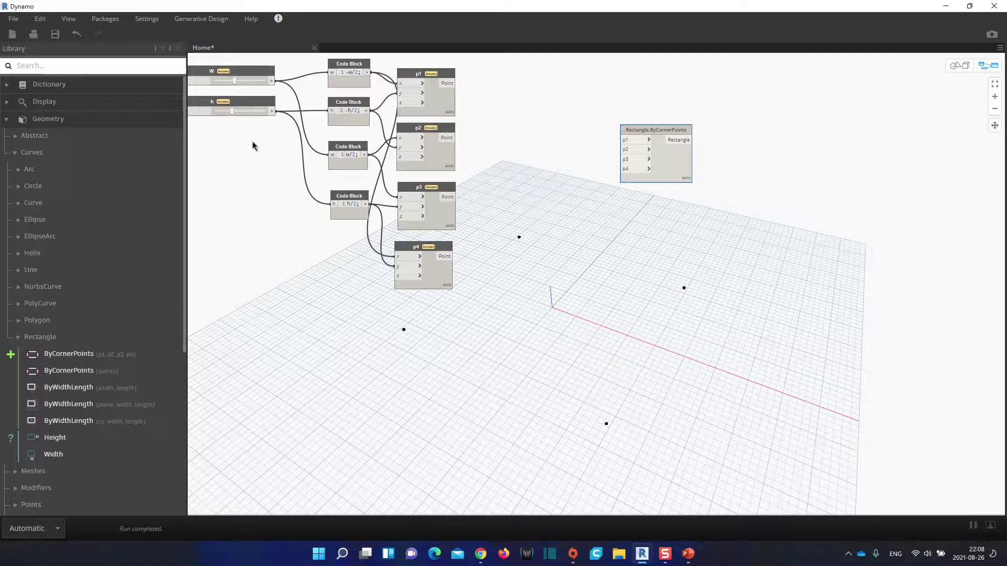
{"action": "left_click_drag", "start_coordinate": [244, 72], "coordinate": [263, 107]}
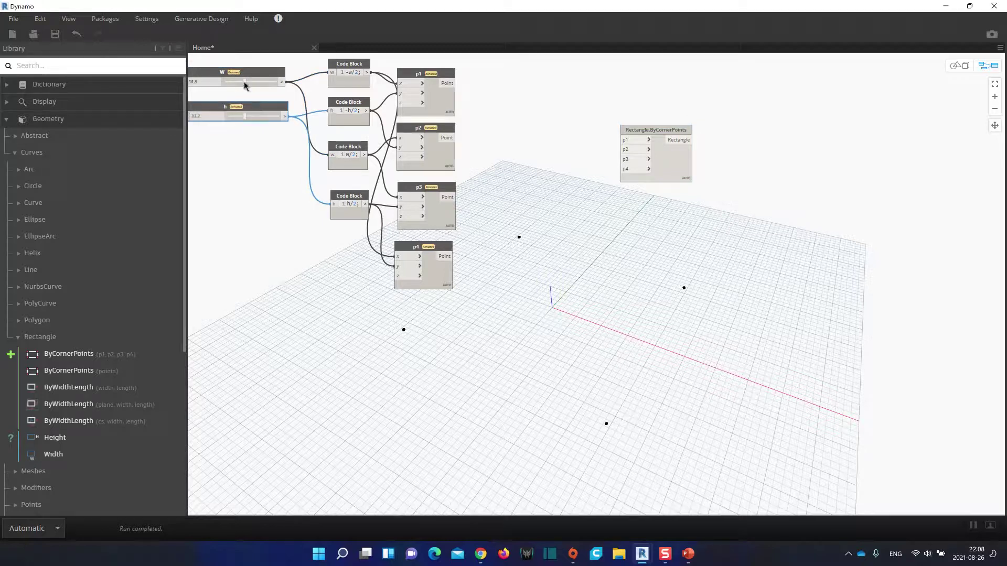
{"action": "left_click_drag", "start_coordinate": [244, 81], "coordinate": [255, 82]}
{"action": "left_click_drag", "start_coordinate": [235, 84], "coordinate": [235, 119]}
Step: Connect the p1, p2, p3 and p4 points to the matching Rectangle.ByCornerPoints inputs, placing that node beside the point nodes
{"action": "left_click_drag", "start_coordinate": [655, 130], "coordinate": [581, 116]}
{"action": "left_click_drag", "start_coordinate": [455, 83], "coordinate": [551, 126]}
{"action": "left_click_drag", "start_coordinate": [455, 137], "coordinate": [551, 136]}
{"action": "left_click_drag", "start_coordinate": [456, 196], "coordinate": [551, 145]}
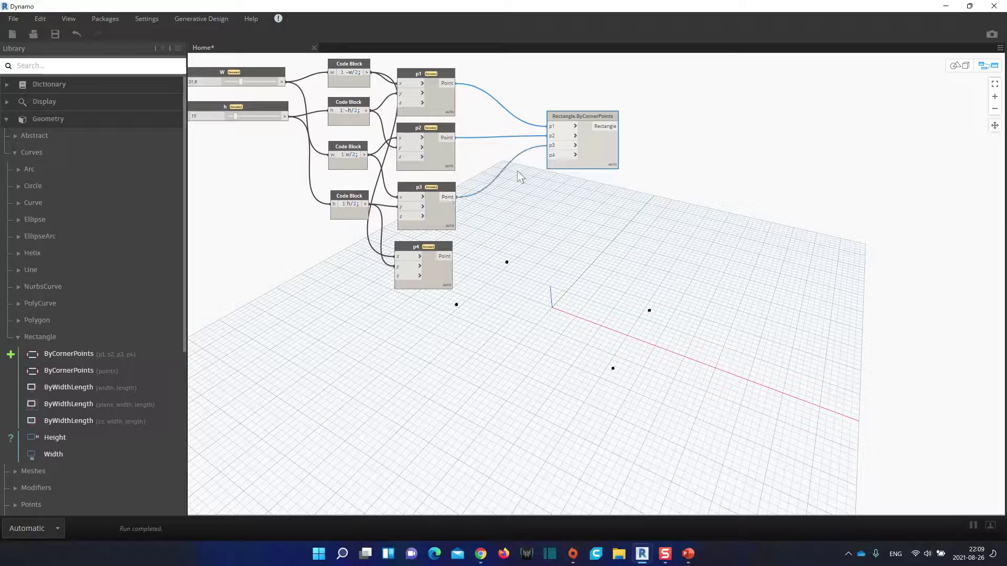
{"action": "left_click_drag", "start_coordinate": [454, 256], "coordinate": [553, 154]}
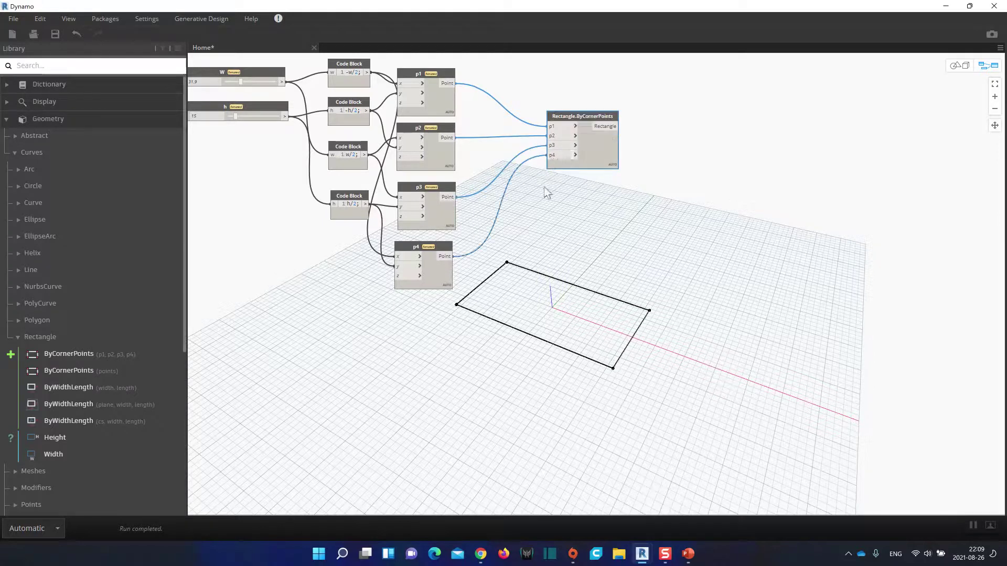
{"action": "left_click_drag", "start_coordinate": [575, 118], "coordinate": [573, 148]}
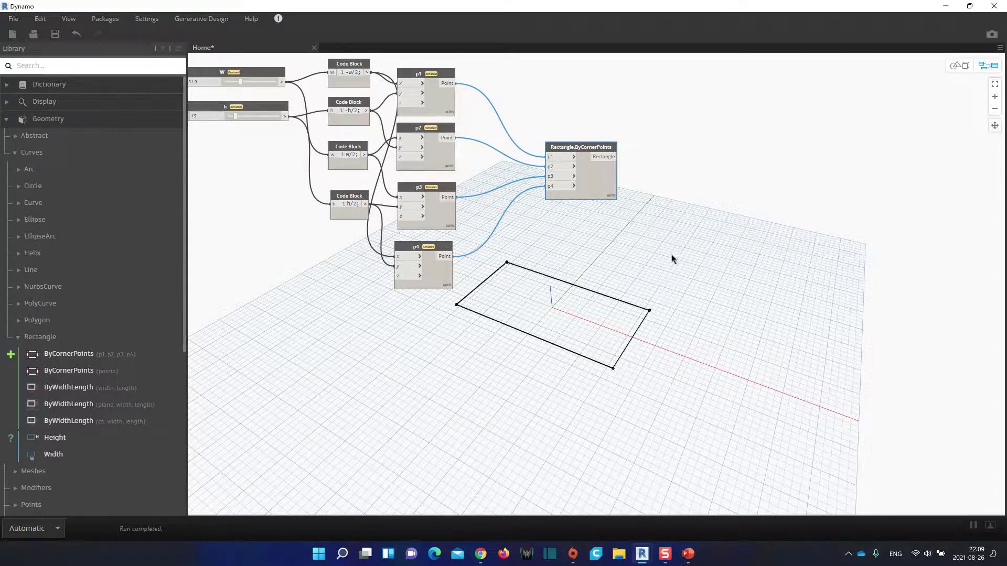
Step: Select the entire rectangle graph, including both sliders, and paste a duplicate of all its nodes and connections
{"action": "middle_click_drag", "start_coordinate": [675, 259], "coordinate": [679, 234]}
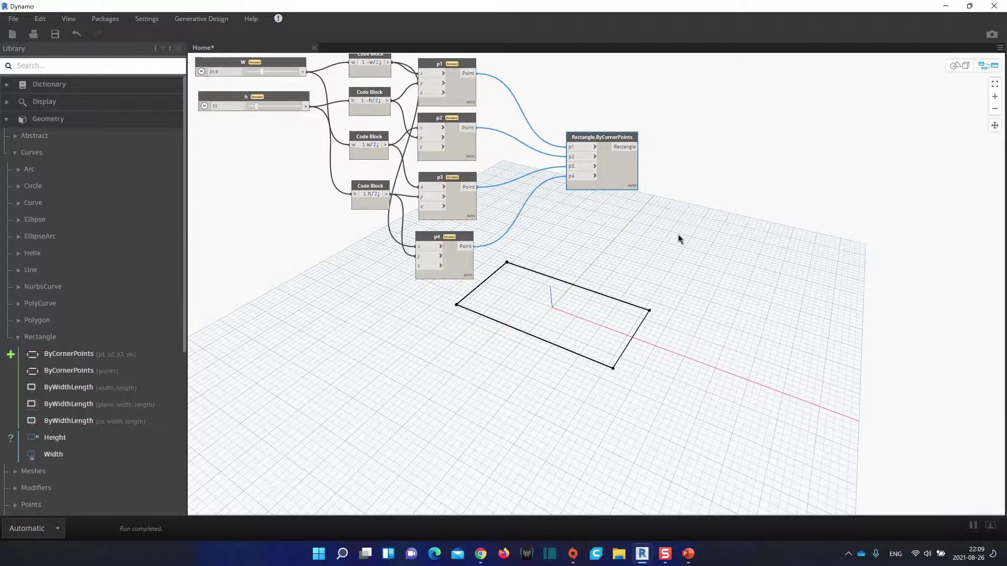
{"action": "scroll", "coordinate": [681, 236], "scroll_direction": "down", "scroll_amount": 3}
{"action": "middle_click_drag", "start_coordinate": [704, 254], "coordinate": [653, 210]}
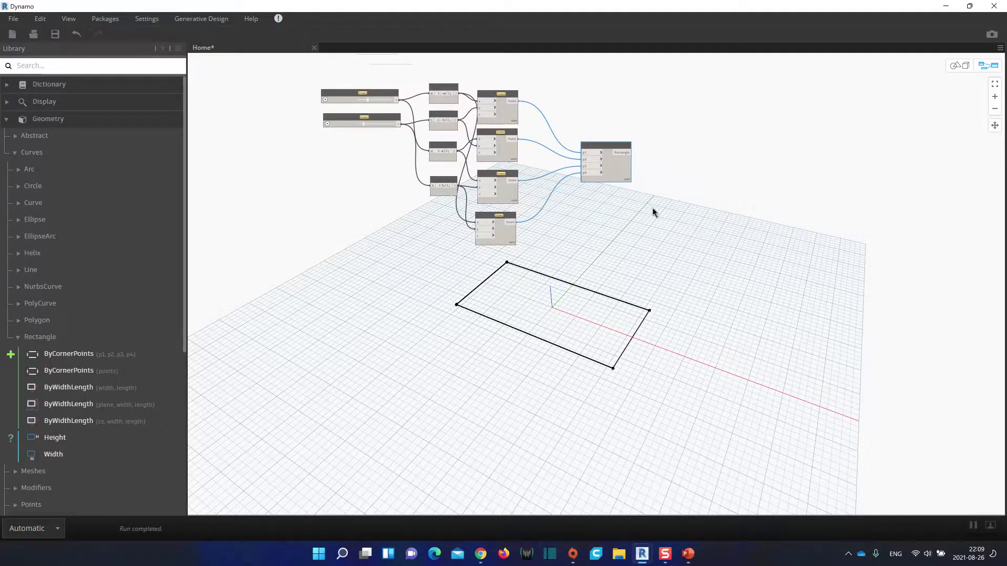
{"action": "scroll", "coordinate": [685, 291], "scroll_direction": "up", "scroll_amount": 1}
{"action": "middle_click_drag", "start_coordinate": [684, 292], "coordinate": [717, 329]}
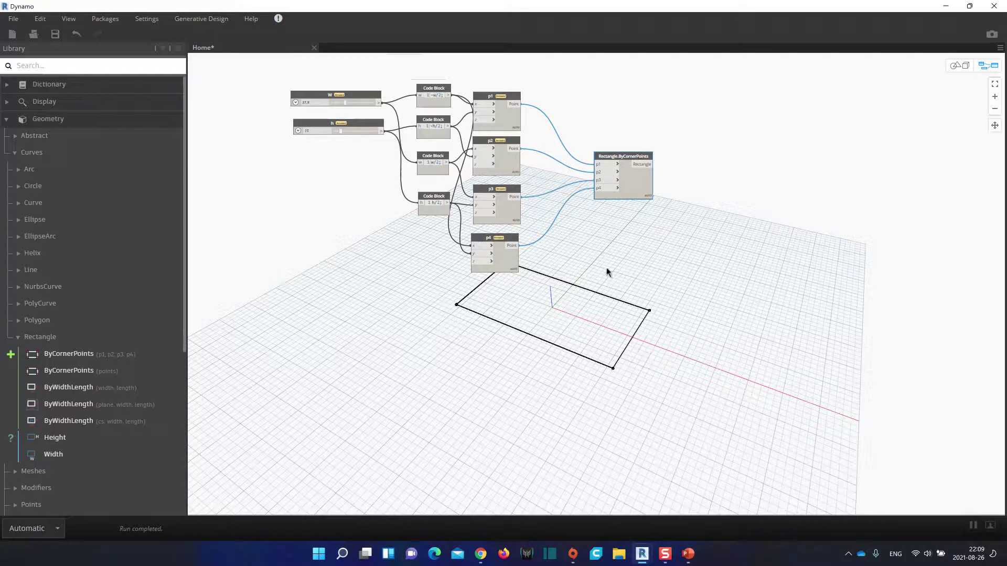
{"action": "scroll", "coordinate": [469, 312], "scroll_direction": "down", "scroll_amount": 2}
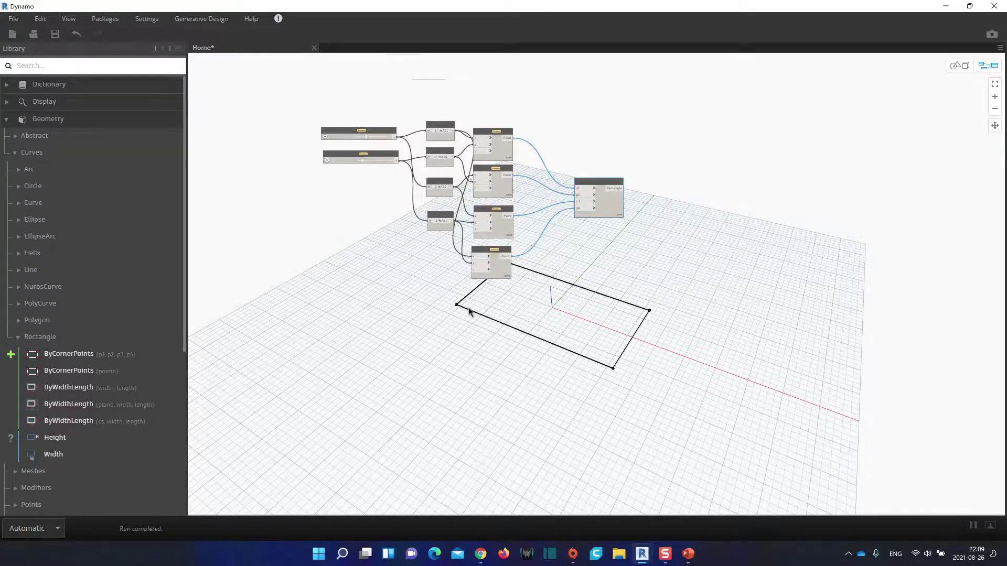
{"action": "left_click_drag", "start_coordinate": [307, 59], "coordinate": [646, 248]}
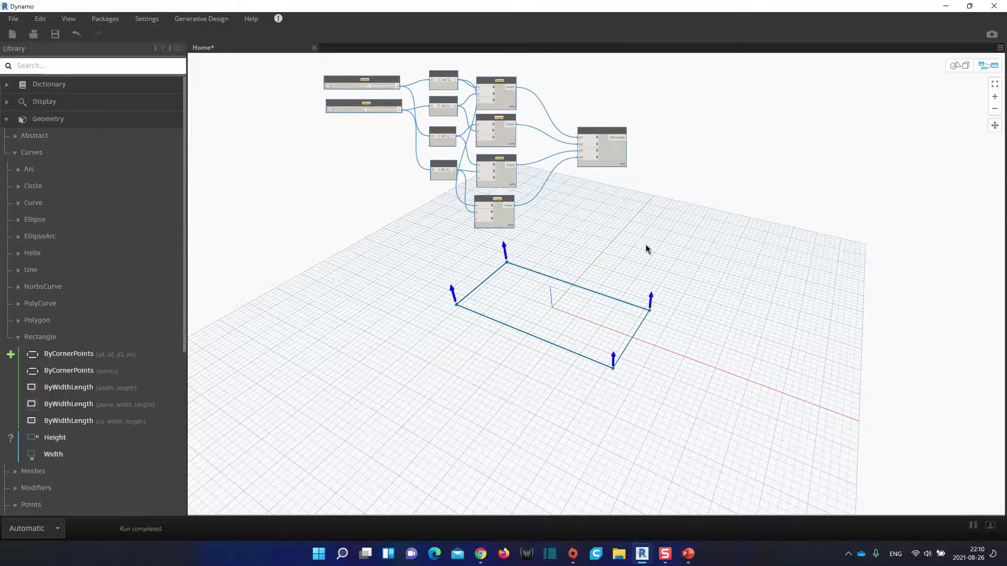
{"action": "right_click", "coordinate": [609, 167]}
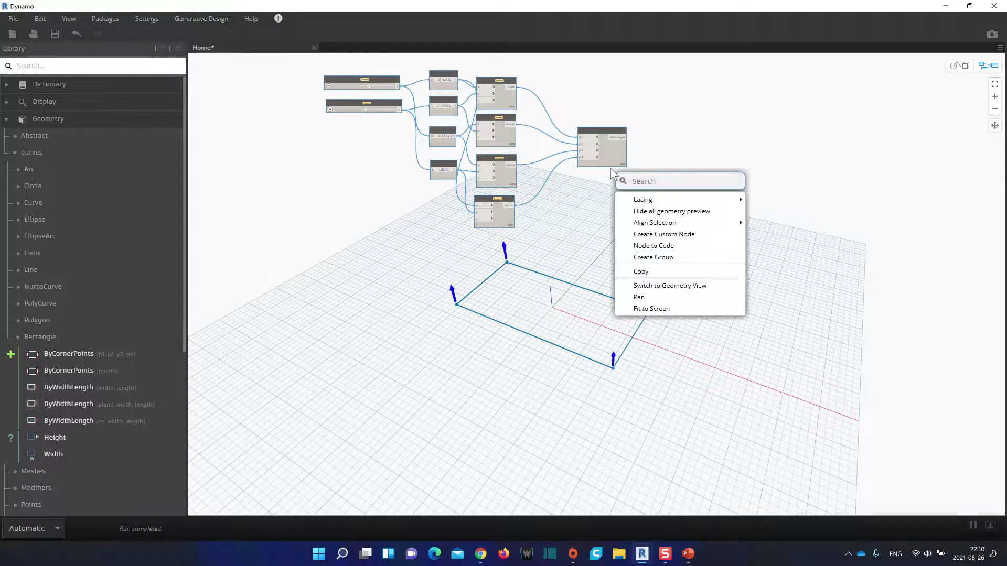
{"action": "left_click", "coordinate": [641, 271]}
{"action": "right_click", "coordinate": [342, 343]}
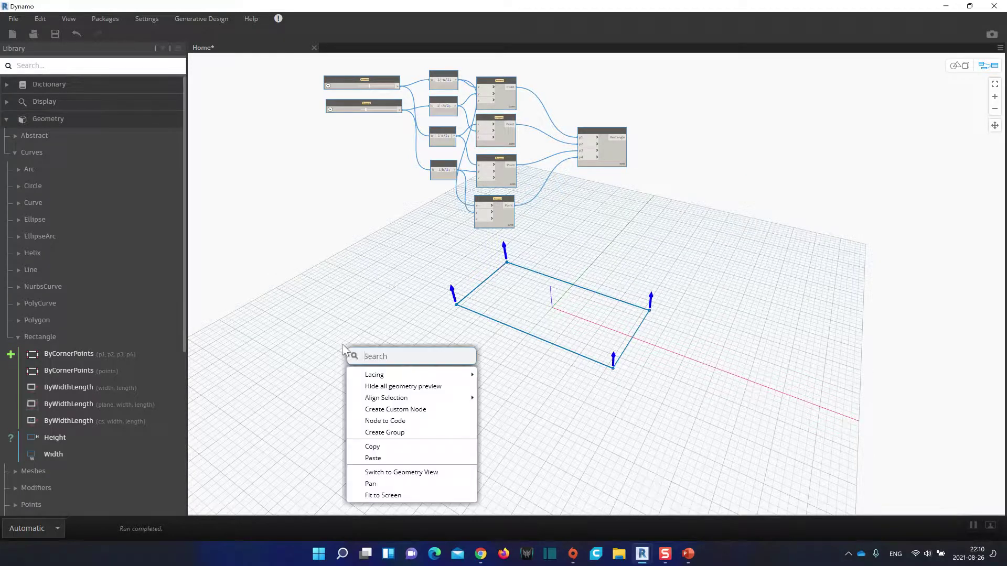
{"action": "left_click", "coordinate": [370, 456]}
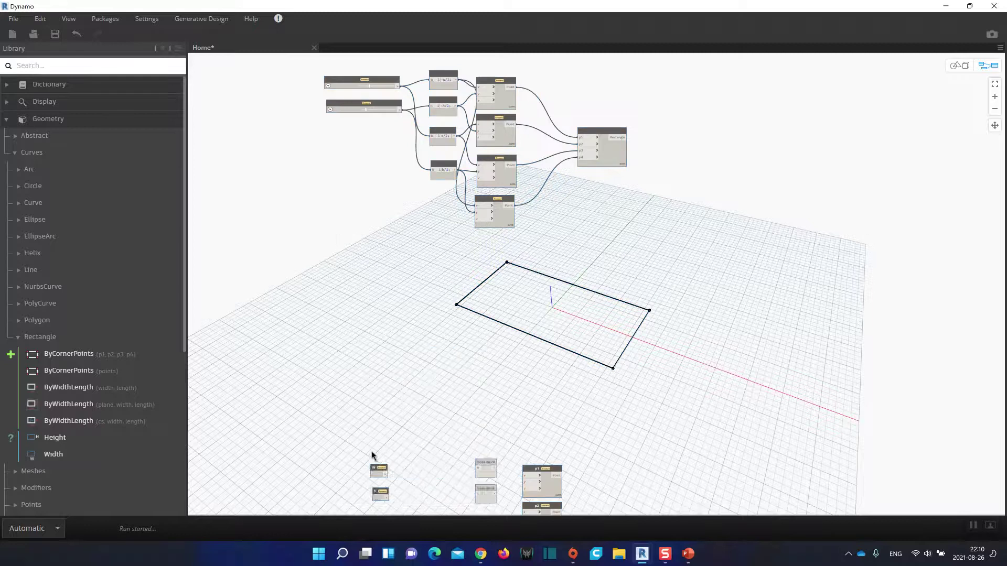
Step: Place the duplicated node group below the original graph and deselect it
{"action": "scroll", "coordinate": [533, 409], "scroll_direction": "down", "scroll_amount": 1}
{"action": "middle_click_drag", "start_coordinate": [533, 409], "coordinate": [461, 341]}
{"action": "left_click", "coordinate": [445, 348]}
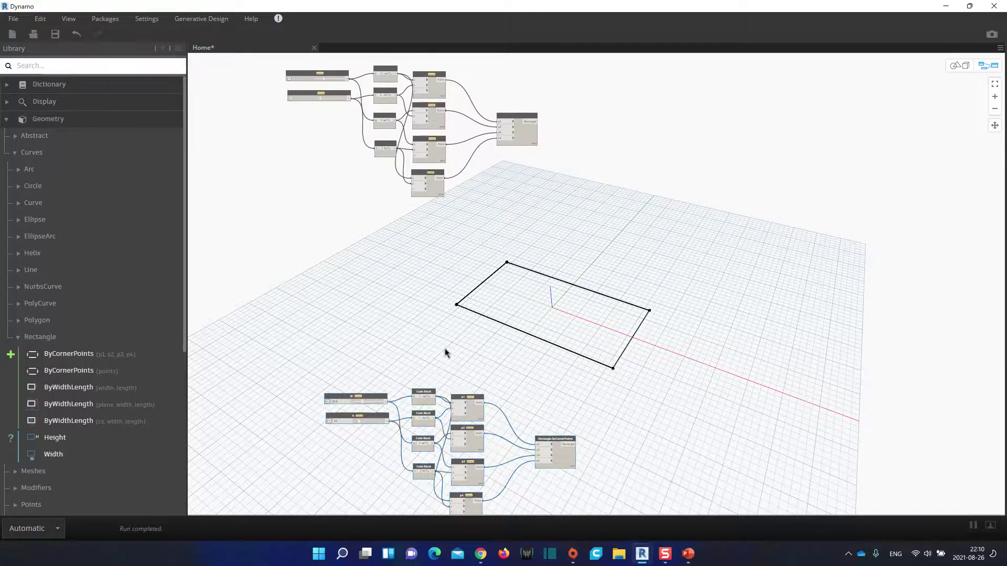
{"action": "scroll", "coordinate": [444, 348], "scroll_direction": "down", "scroll_amount": 1}
{"action": "left_click_drag", "start_coordinate": [330, 357], "coordinate": [490, 360]}
{"action": "scroll", "coordinate": [508, 402], "scroll_direction": "up", "scroll_amount": 1}
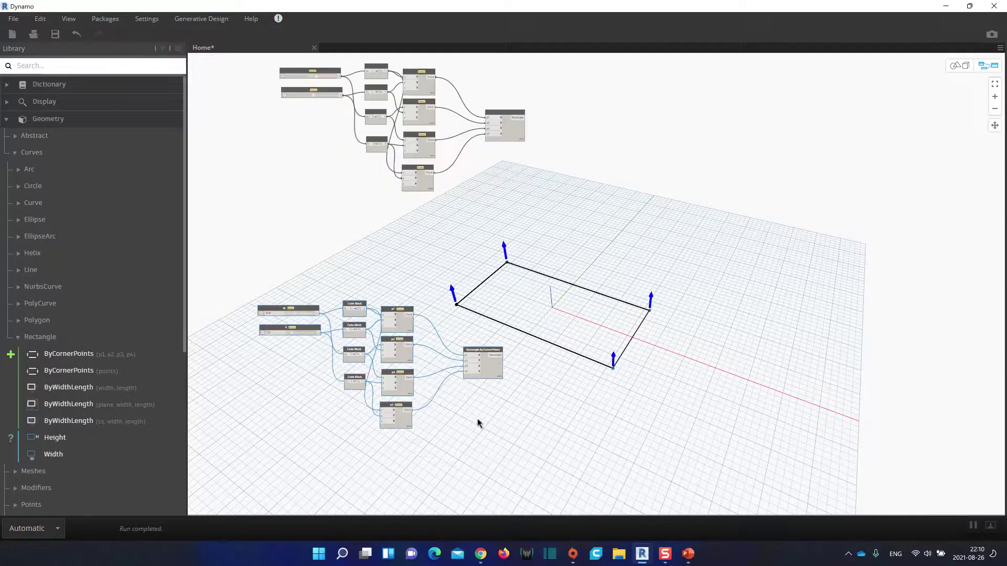
{"action": "scroll", "coordinate": [480, 412], "scroll_direction": "down", "scroll_amount": 1}
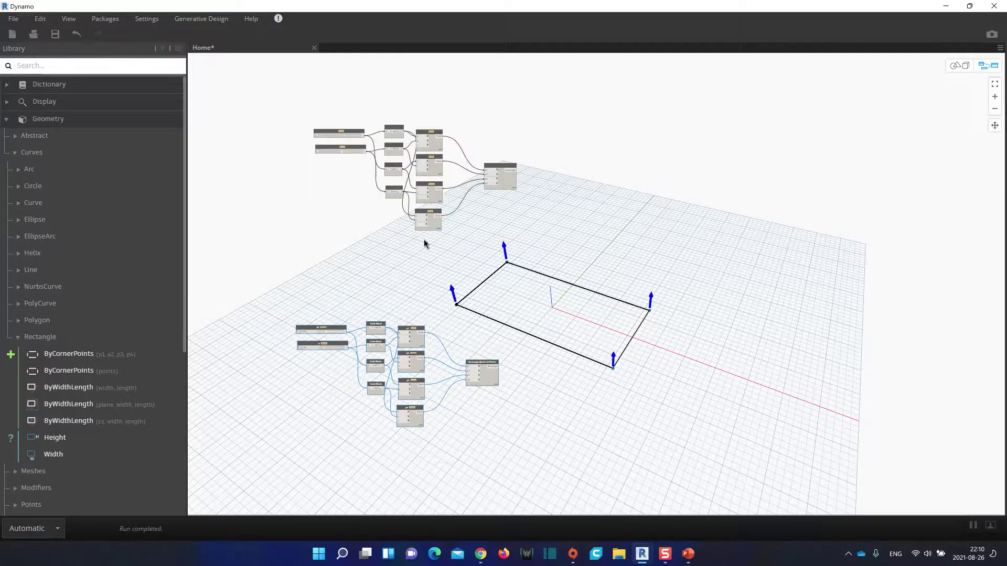
{"action": "left_click", "coordinate": [410, 264]}
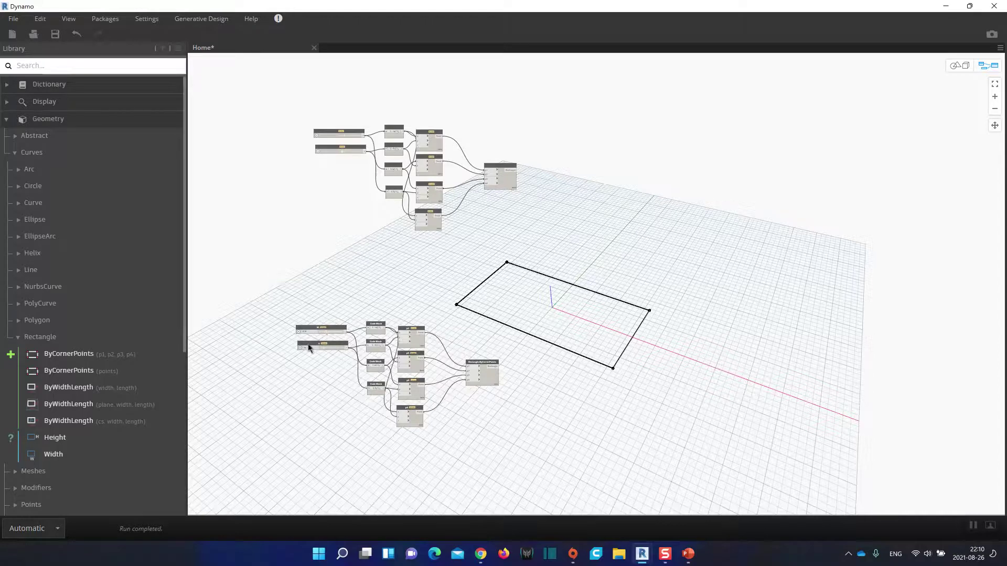
Step: Increase the duplicate graph's W slider and reduce its h slider to resize the second rectangle independently
{"action": "scroll", "coordinate": [325, 332], "scroll_direction": "up", "scroll_amount": 2}
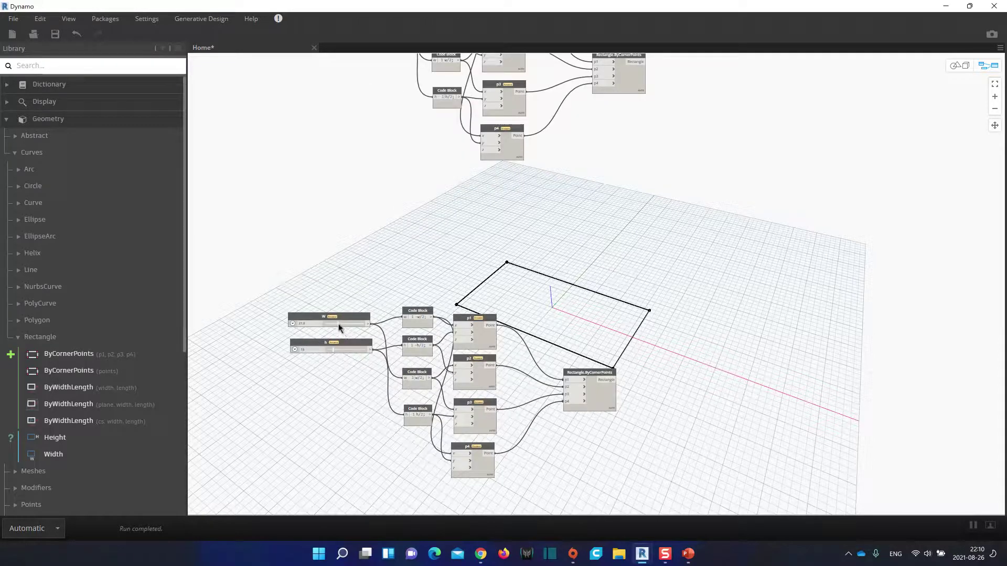
{"action": "left_click_drag", "start_coordinate": [337, 323], "coordinate": [331, 351]}
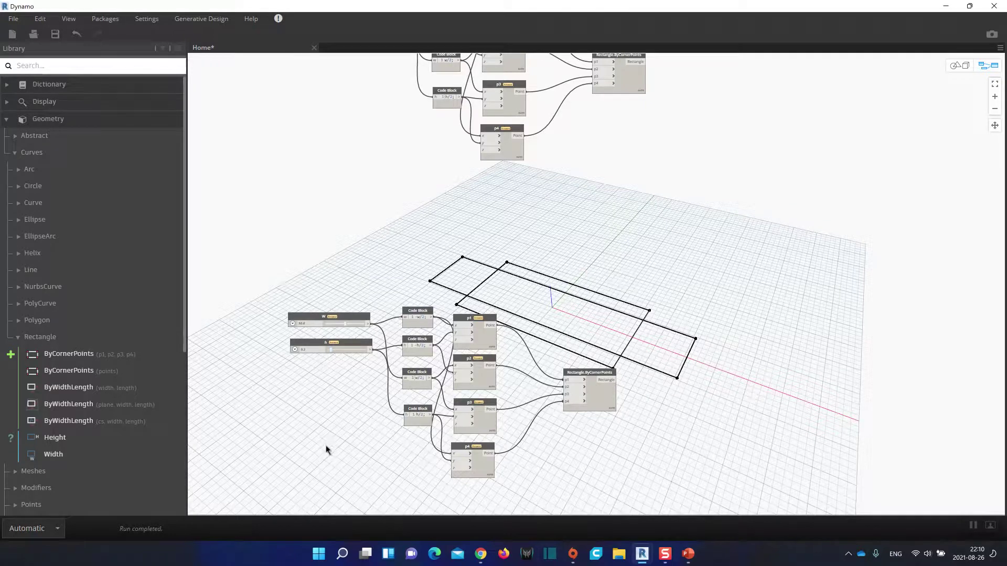
{"action": "scroll", "coordinate": [326, 444], "scroll_direction": "down", "scroll_amount": 1}
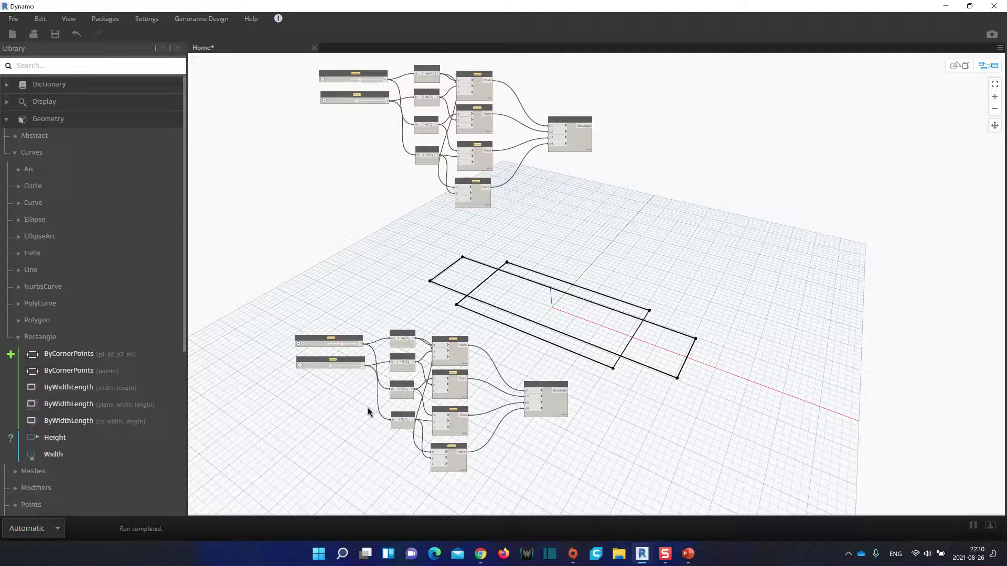
{"action": "scroll", "coordinate": [327, 398], "scroll_direction": "up", "scroll_amount": 2}
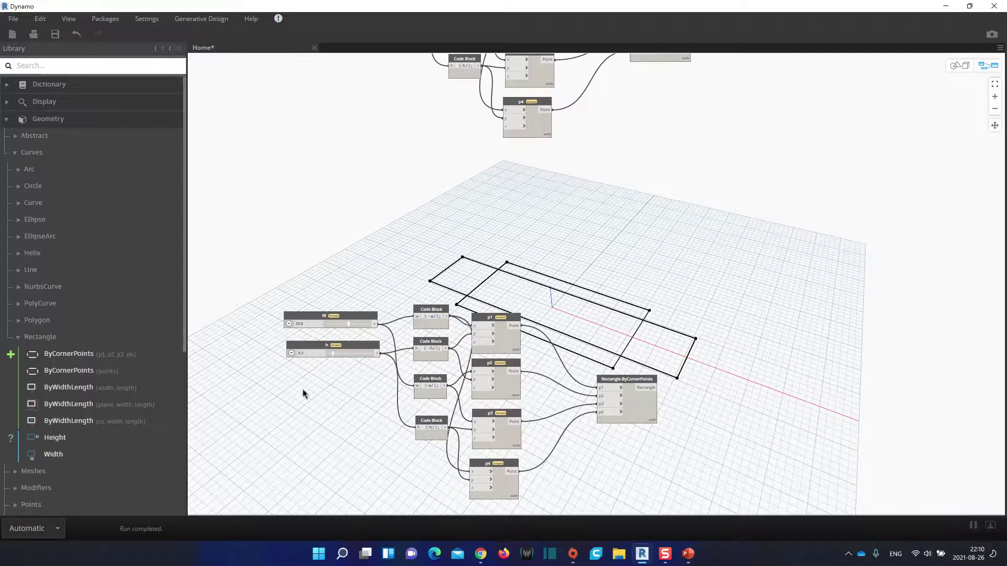
Step: Add a Number Slider node and place it below the duplicate graph's h slider
{"action": "scroll", "coordinate": [303, 389], "scroll_direction": "down", "scroll_amount": 1}
{"action": "right_click", "coordinate": [303, 389]}
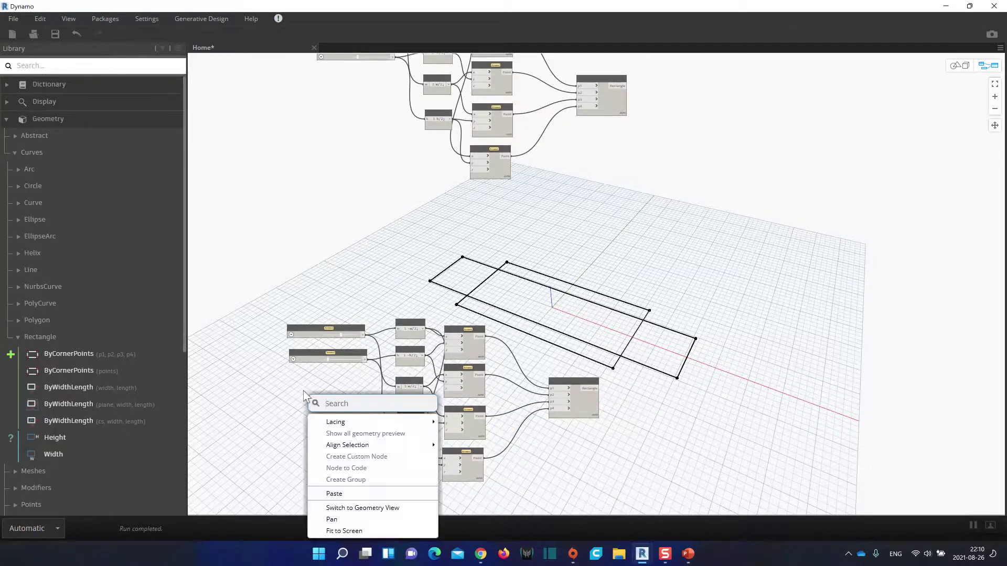
{"action": "type", "text": "slider"}
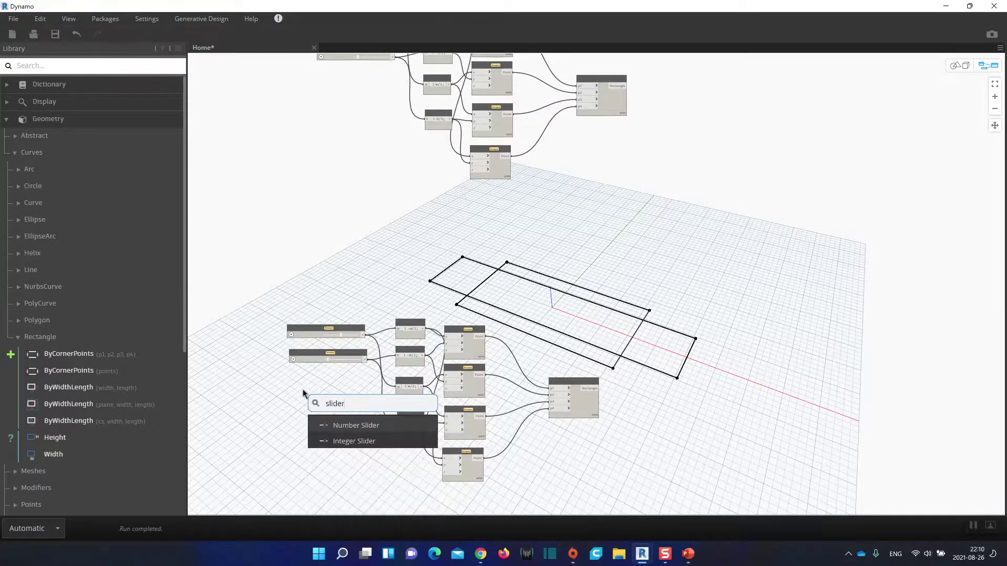
{"action": "left_click", "coordinate": [358, 425]}
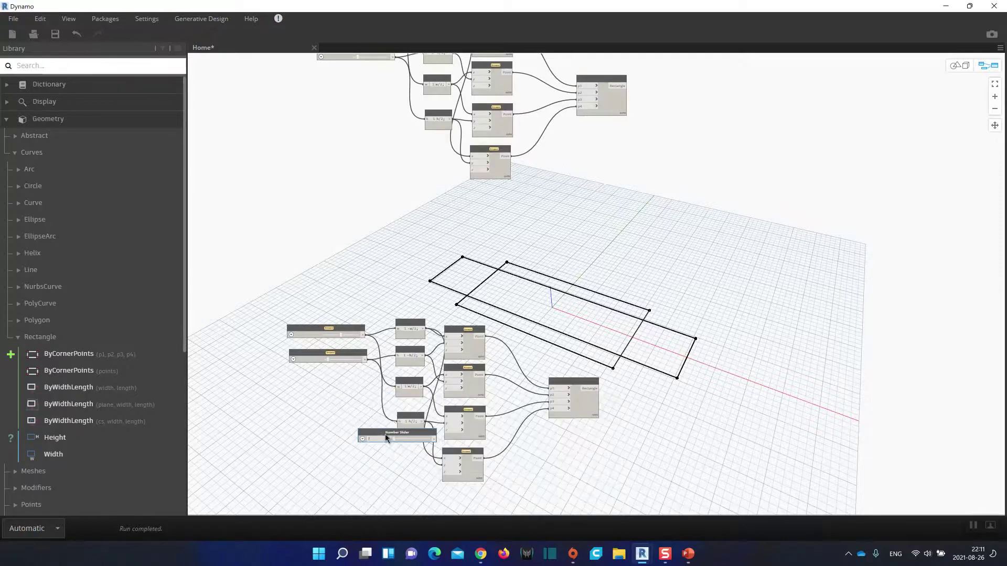
{"action": "left_click_drag", "start_coordinate": [373, 433], "coordinate": [303, 386]}
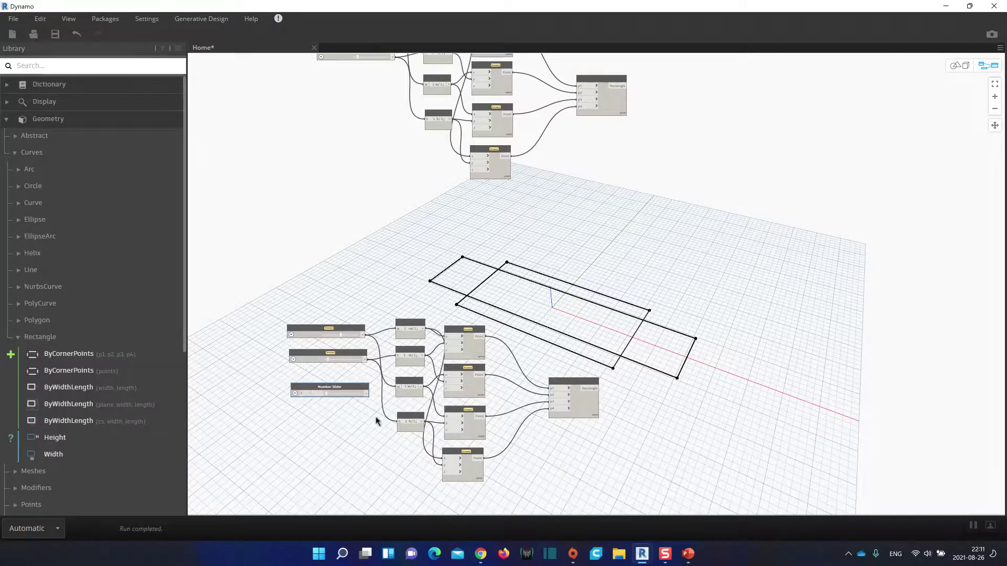
Step: Connect the new Number Slider's output to the z inputs of the duplicate p1, p2, p3 and p4 nodes
{"action": "scroll", "coordinate": [371, 415], "scroll_direction": "up", "scroll_amount": 1}
{"action": "scroll", "coordinate": [514, 390], "scroll_direction": "up", "scroll_amount": 1}
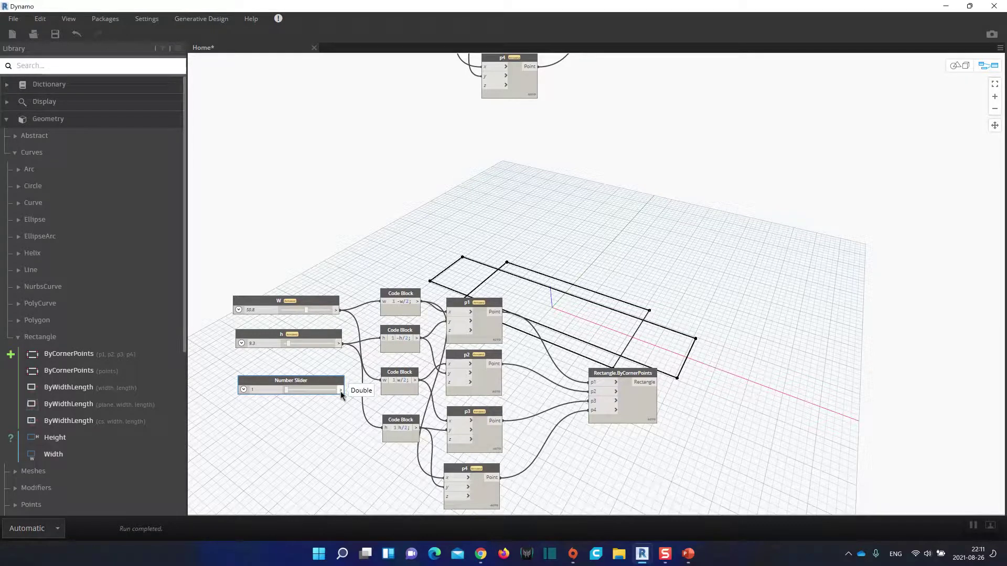
{"action": "left_click_drag", "start_coordinate": [341, 390], "coordinate": [450, 330]}
{"action": "left_click_drag", "start_coordinate": [342, 390], "coordinate": [449, 382]}
{"action": "left_click_drag", "start_coordinate": [341, 390], "coordinate": [450, 443]}
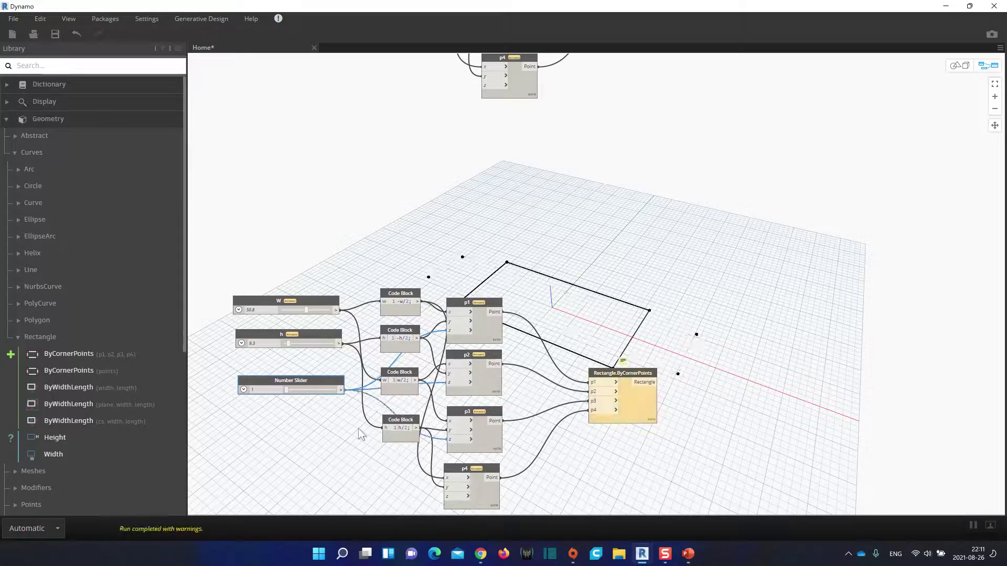
{"action": "left_click_drag", "start_coordinate": [342, 391], "coordinate": [449, 496]}
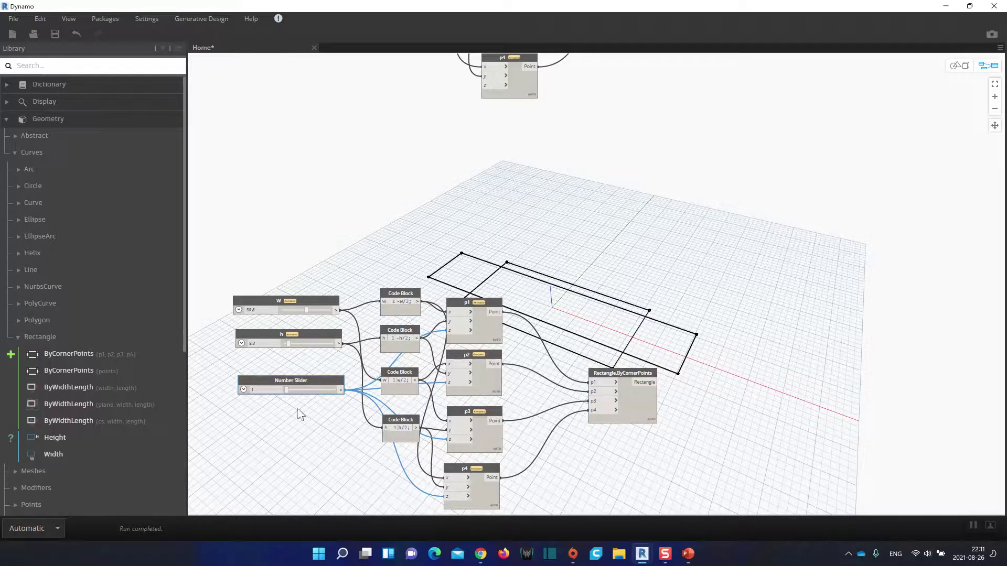
Step: Lower the duplicate graph's W slider to about 18 and raise the second rectangle above the grid with the new Number Slider
{"action": "left_click_drag", "start_coordinate": [289, 344], "coordinate": [288, 344]}
{"action": "left_click_drag", "start_coordinate": [306, 309], "coordinate": [291, 310]}
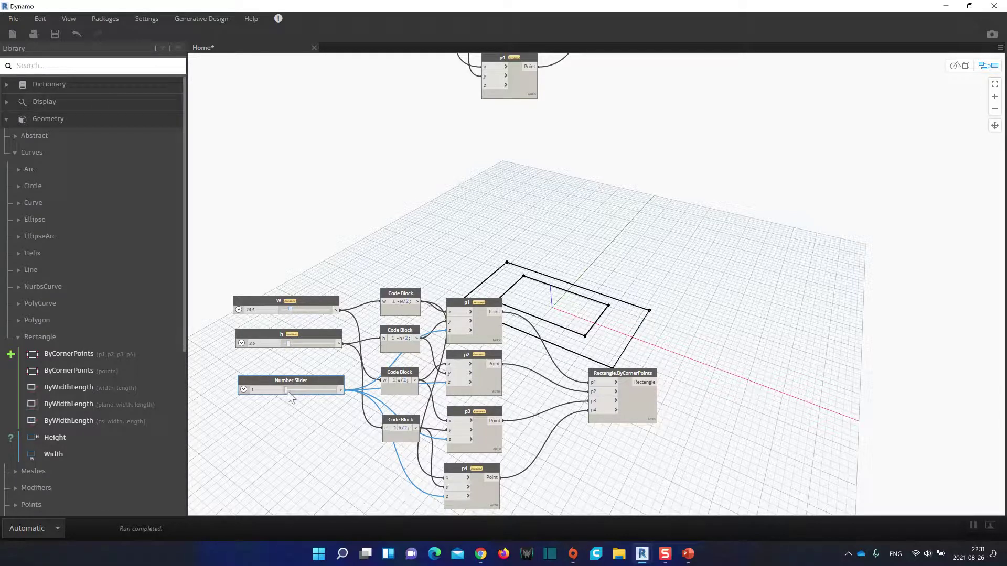
{"action": "left_click_drag", "start_coordinate": [286, 390], "coordinate": [298, 392]}
Step: Inspect both rectangles in the 3D preview from a lower angle and adjust the new slider's elevation to about 20
{"action": "key", "text": "ctrl+b"}
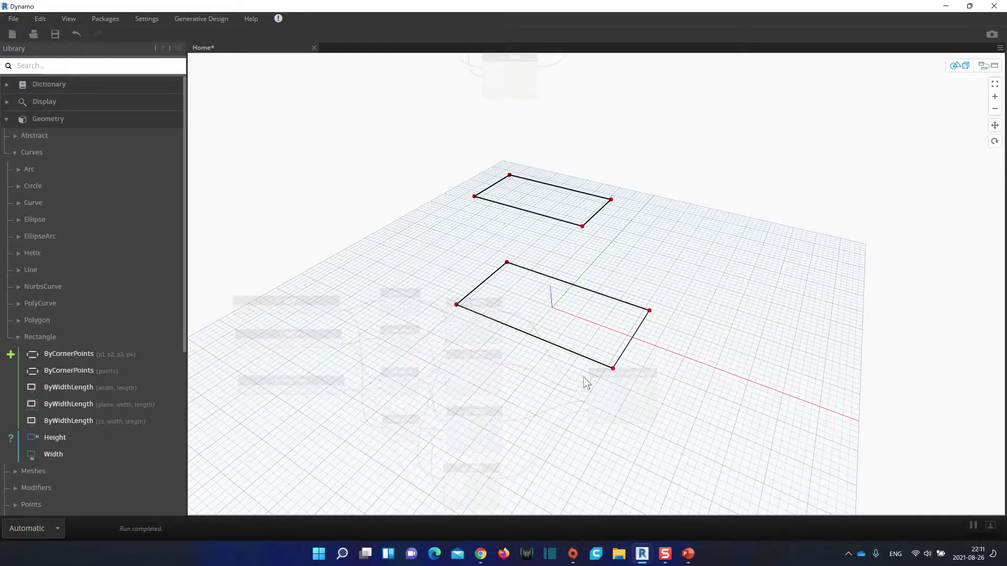
{"action": "mouse_move", "coordinate": [647, 364]}
{"action": "right_mouse_down"}
{"action": "mouse_move", "coordinate": [669, 339]}
{"action": "mouse_move", "coordinate": [636, 359]}
{"action": "right_mouse_up"}
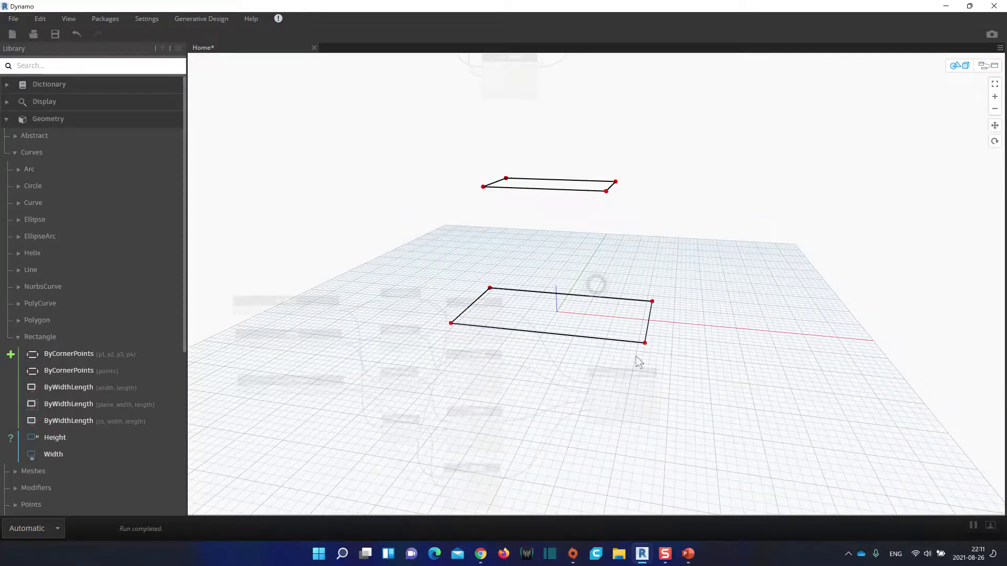
{"action": "key", "text": "ctrl+b"}
{"action": "left_click_drag", "start_coordinate": [296, 389], "coordinate": [294, 388]}
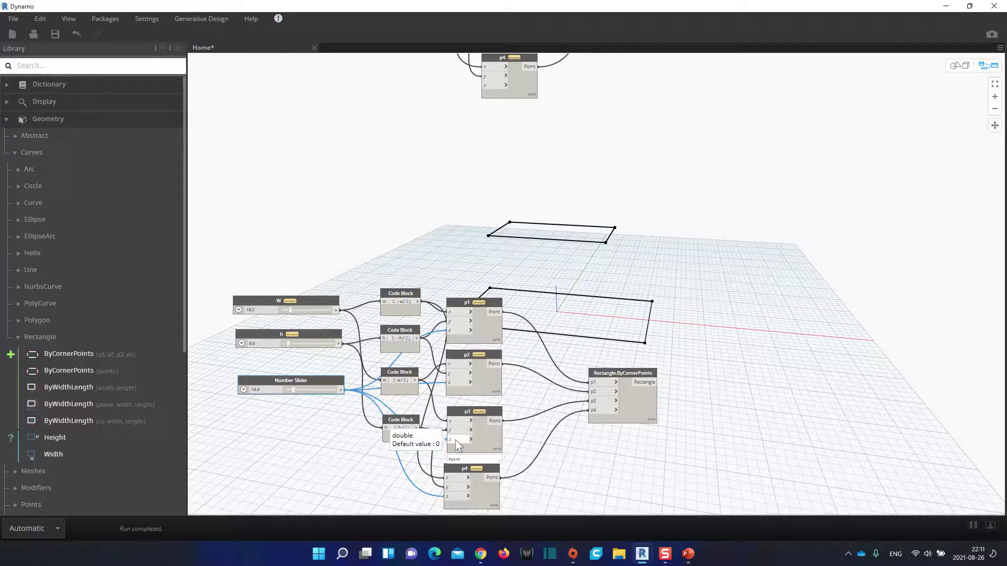
{"action": "left_click_drag", "start_coordinate": [293, 391], "coordinate": [295, 390]}
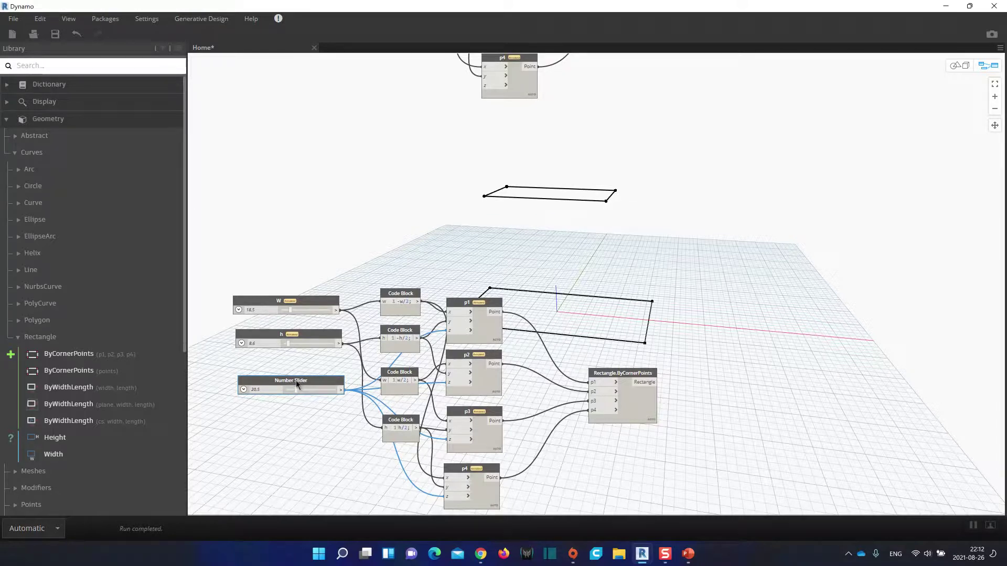
Step: Rename the duplicate graph's new Number Slider node to z
{"action": "double_click", "coordinate": [298, 381]}
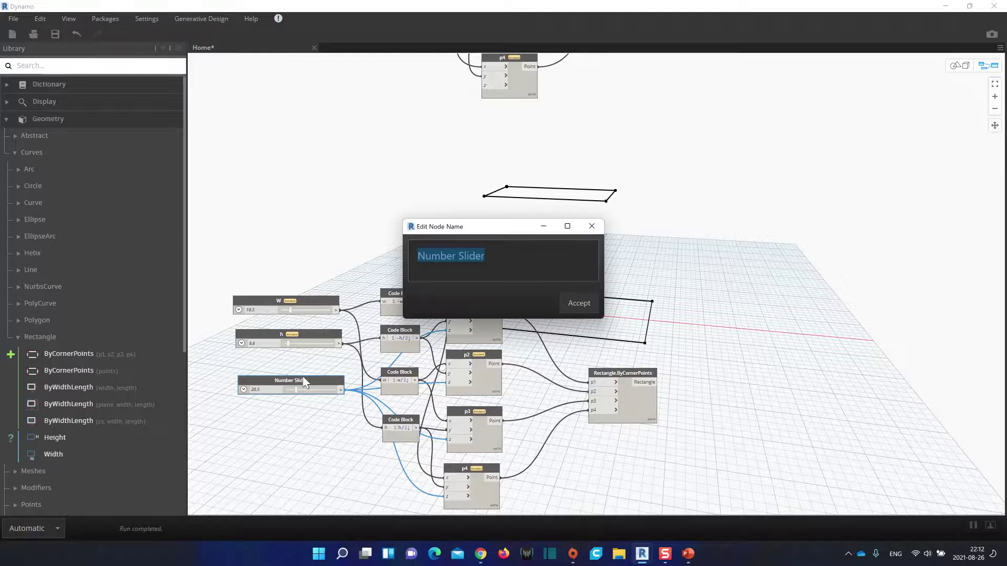
{"action": "type", "text": "z"}
{"action": "left_click", "coordinate": [583, 298]}
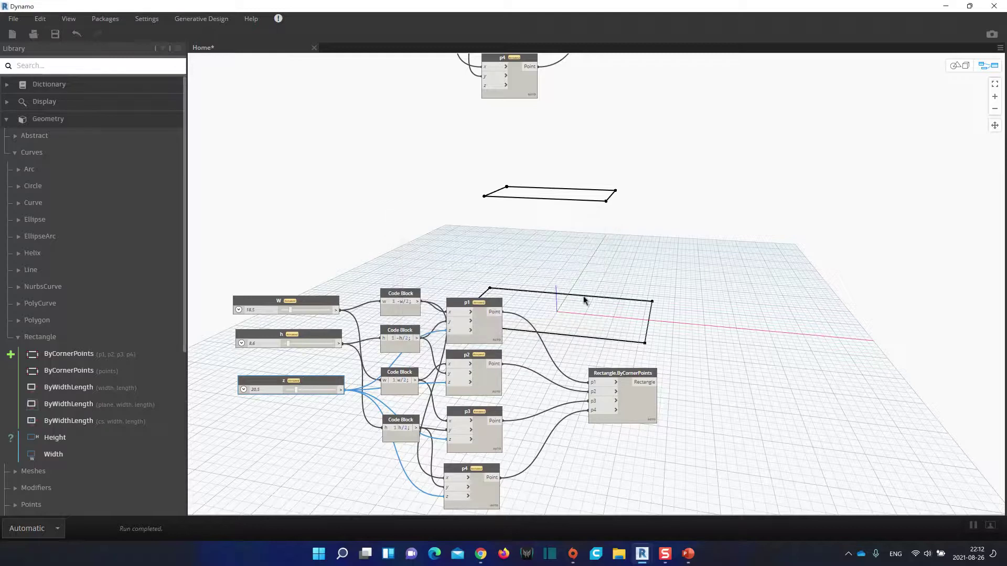
Step: Select all nodes of the duplicate graph and clean up their node layout
{"action": "scroll", "coordinate": [605, 443], "scroll_direction": "down", "scroll_amount": 1}
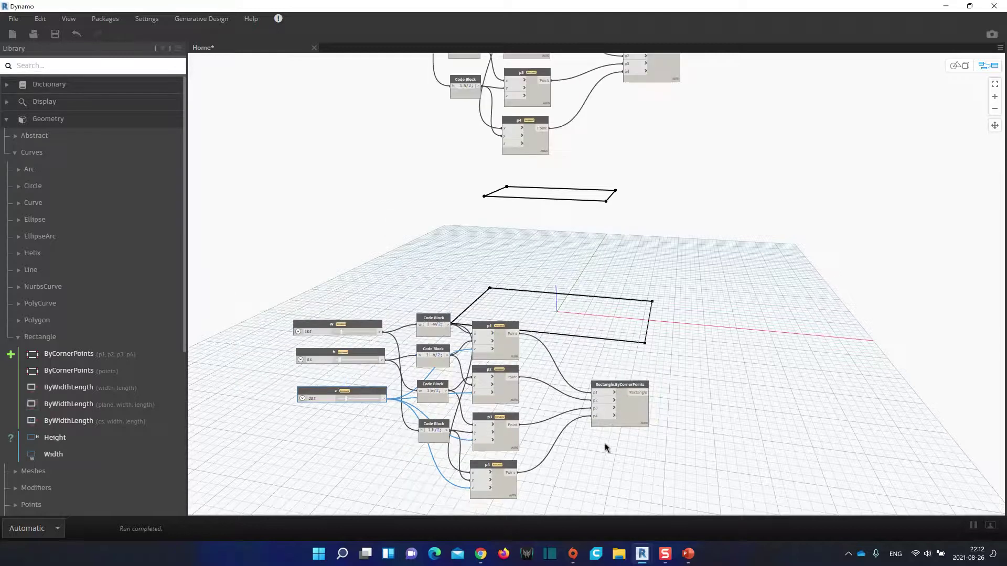
{"action": "scroll", "coordinate": [663, 375], "scroll_direction": "down", "scroll_amount": 1}
{"action": "middle_click_drag", "start_coordinate": [731, 342], "coordinate": [674, 376]}
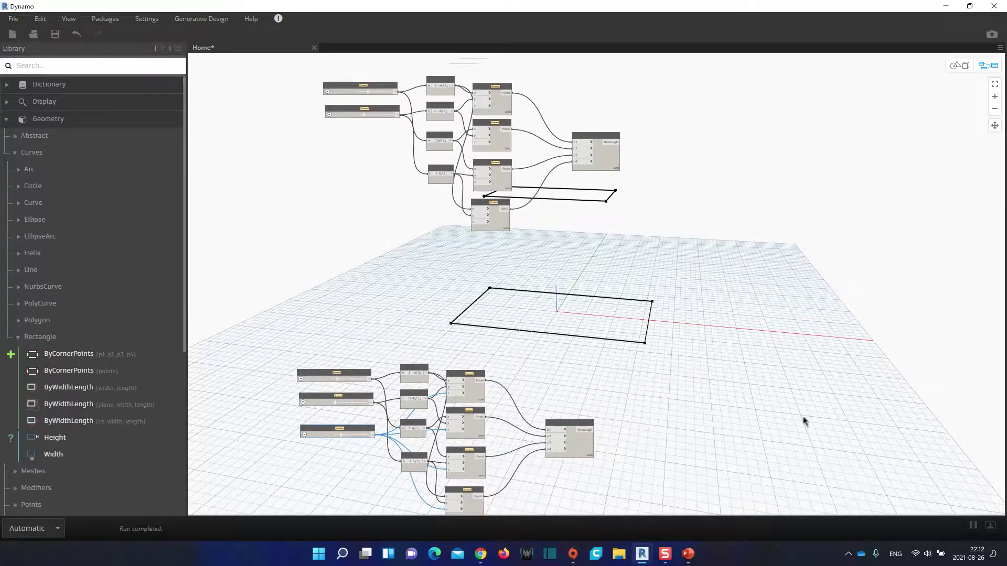
{"action": "scroll", "coordinate": [740, 401], "scroll_direction": "down", "scroll_amount": 1}
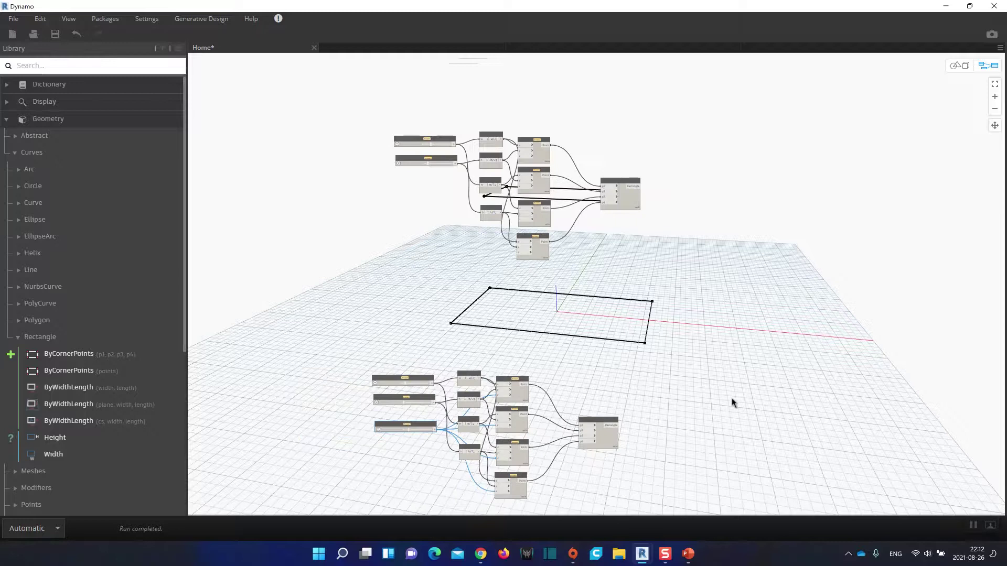
{"action": "middle_click_drag", "start_coordinate": [732, 398], "coordinate": [685, 376]}
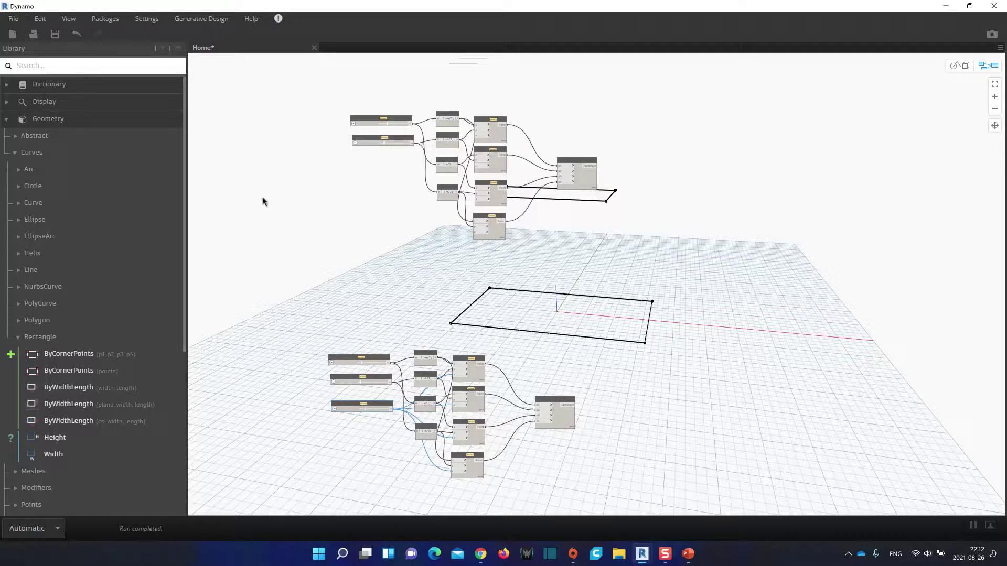
{"action": "left_click", "coordinate": [71, 19]}
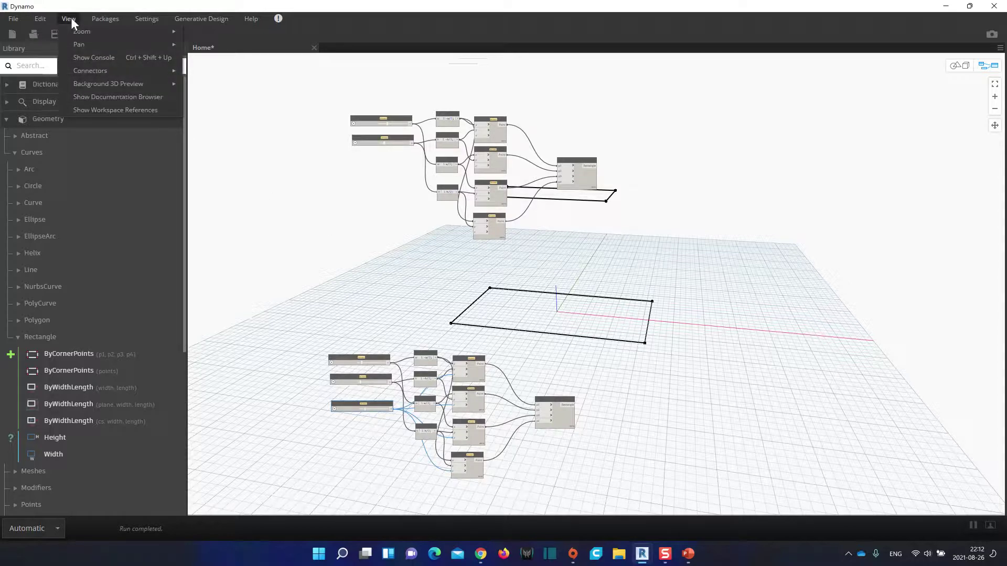
{"action": "mouse_move", "coordinate": [45, 17]}
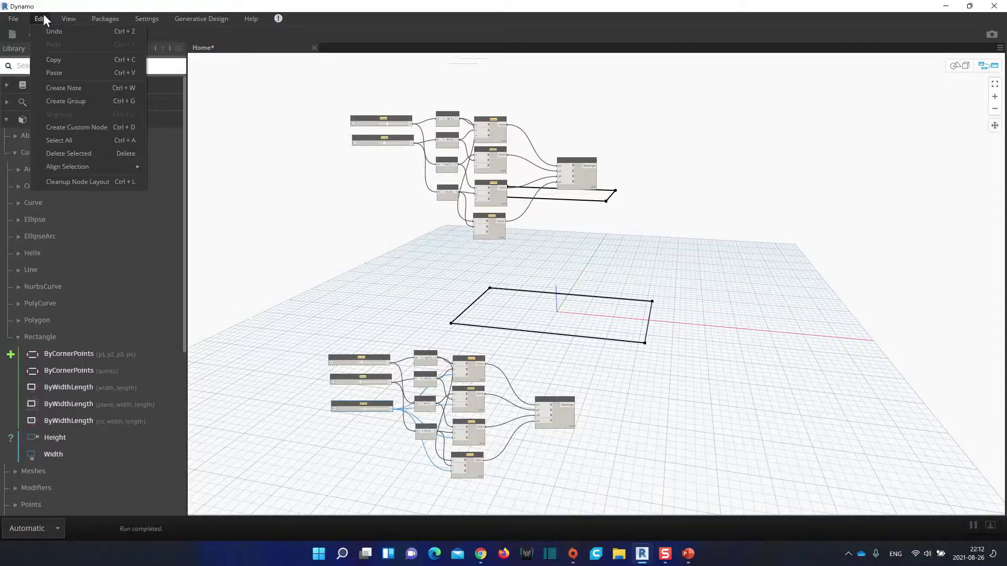
{"action": "mouse_move", "coordinate": [97, 17]}
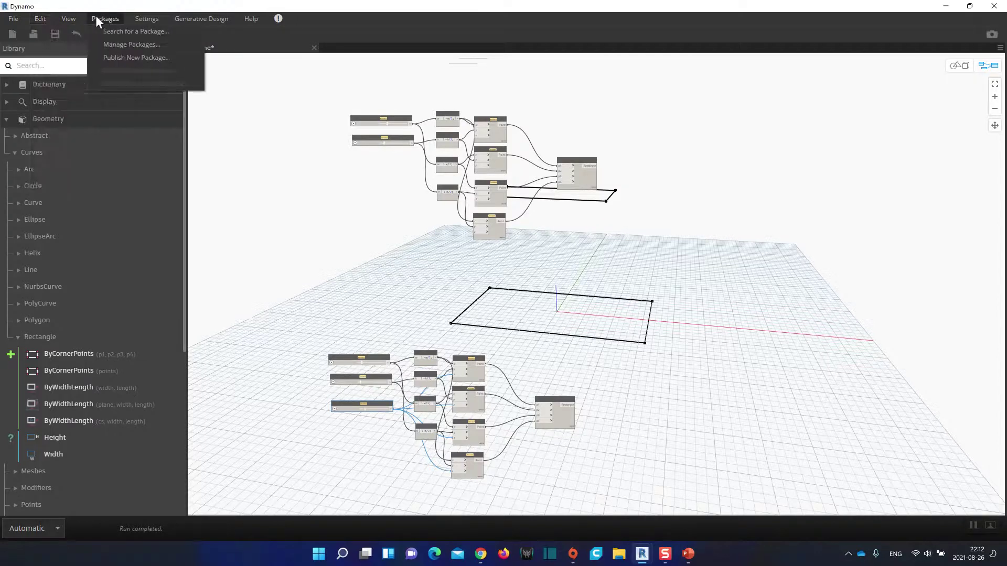
{"action": "mouse_move", "coordinate": [146, 20]}
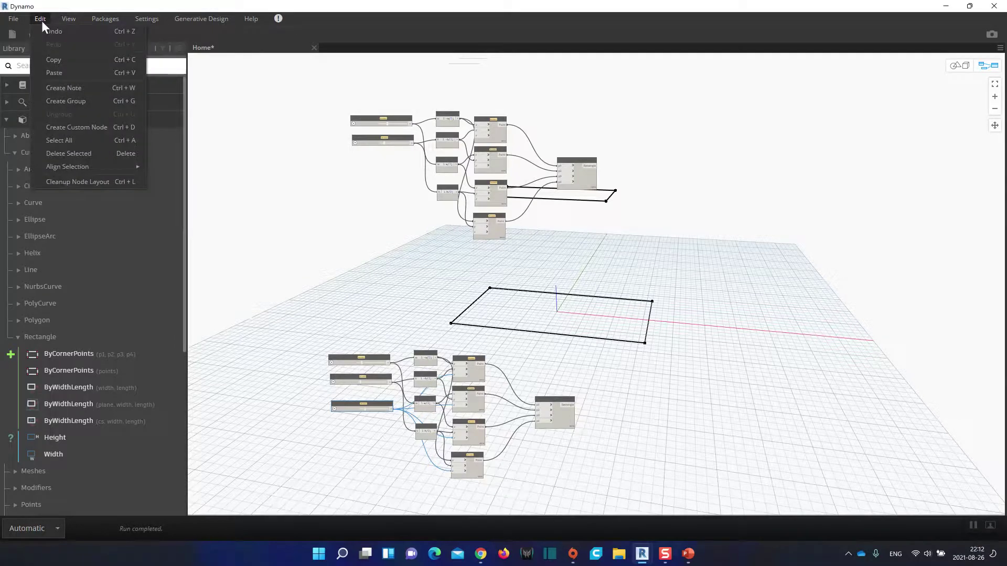
{"action": "left_click", "coordinate": [69, 182]}
{"action": "left_click_drag", "start_coordinate": [305, 327], "coordinate": [606, 494]}
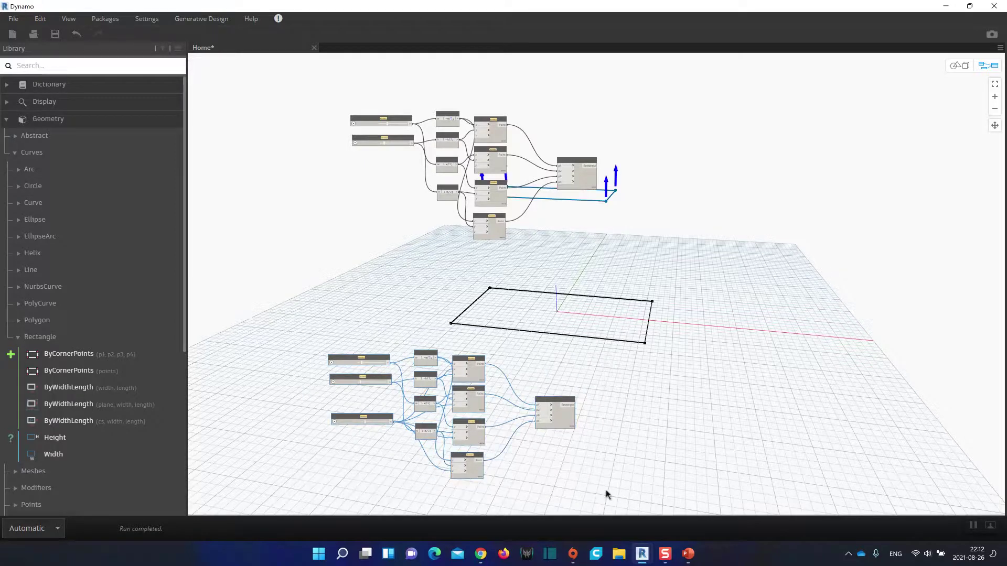
{"action": "left_click", "coordinate": [39, 19]}
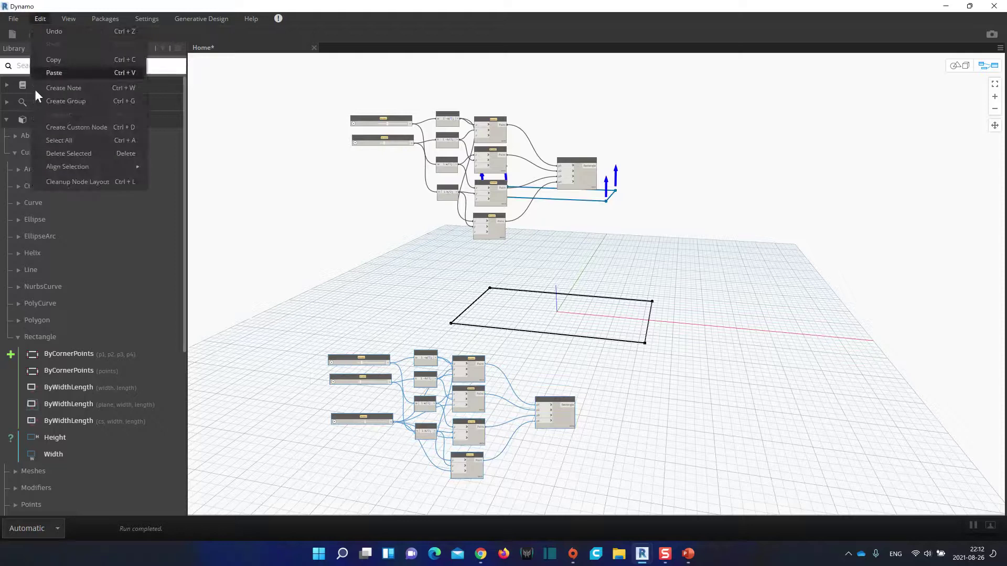
{"action": "left_click", "coordinate": [60, 181]}
{"action": "left_click", "coordinate": [355, 332]}
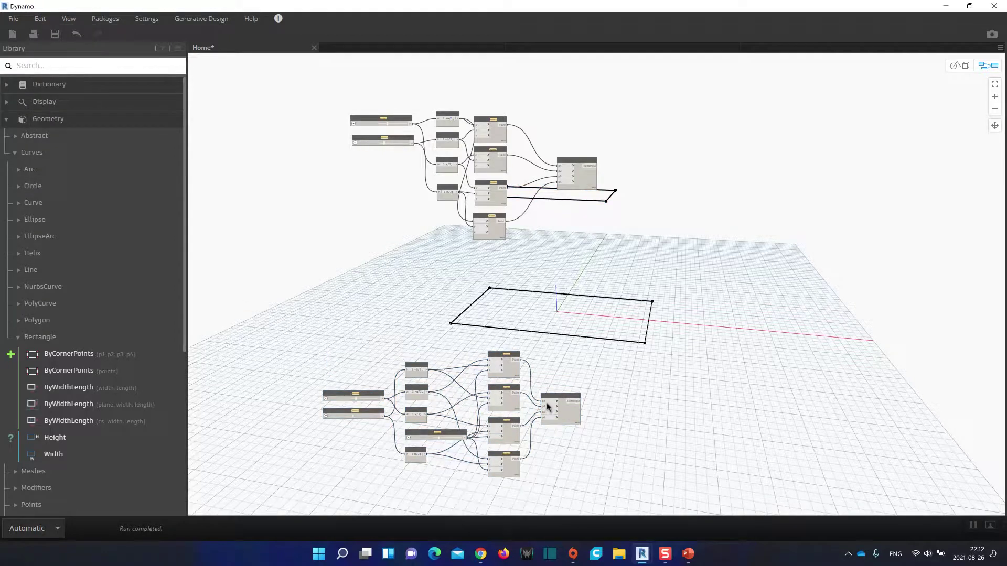
Step: Clean up the node layout of the original rectangle graph and move it clear of the previewed rectangles
{"action": "left_click_drag", "start_coordinate": [330, 102], "coordinate": [615, 260]}
{"action": "left_click", "coordinate": [40, 18]}
{"action": "left_click", "coordinate": [68, 181]}
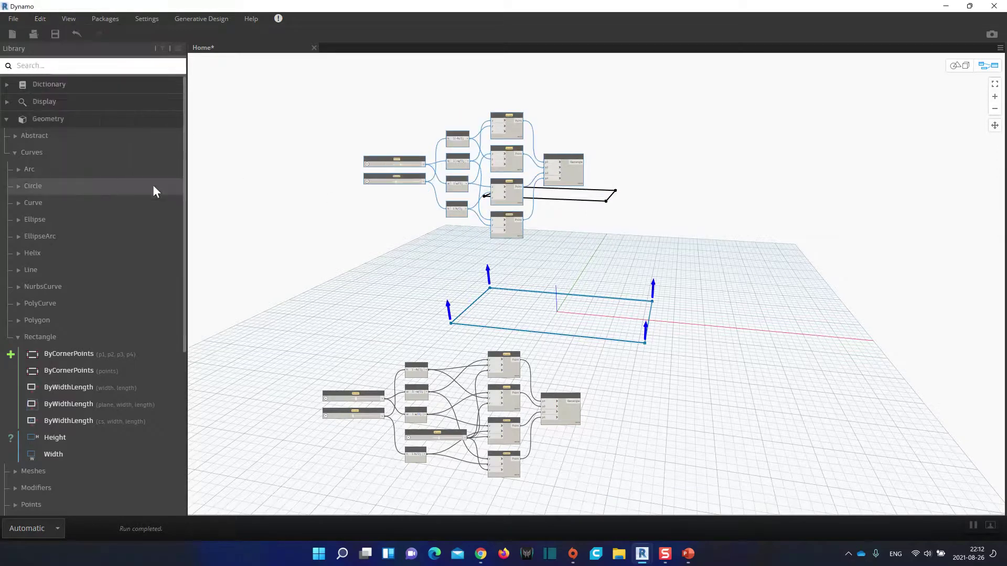
{"action": "left_click_drag", "start_coordinate": [520, 118], "coordinate": [398, 77]}
{"action": "left_click", "coordinate": [375, 229]}
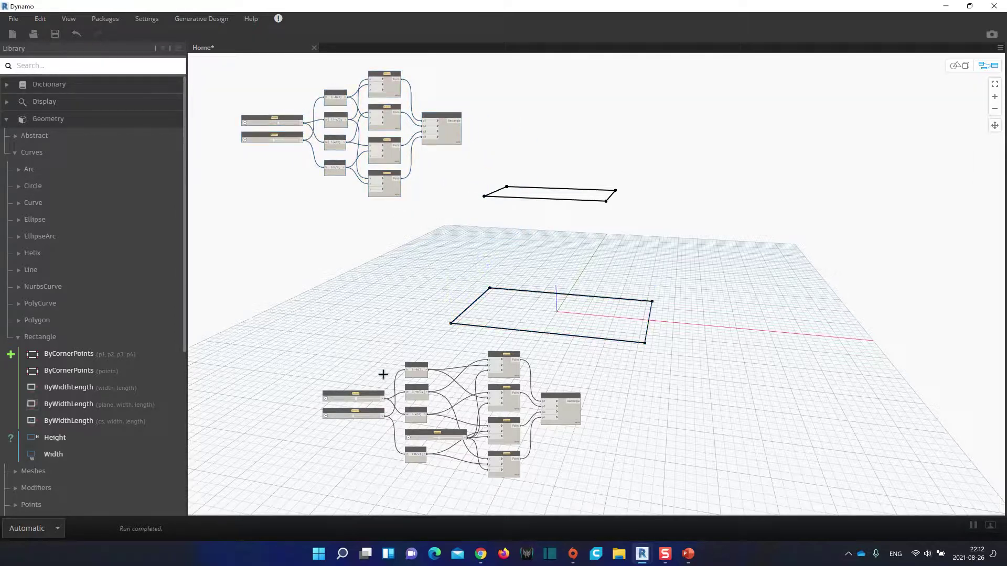
Step: Move the whole duplicate graph directly below the original graph, clear of the previewed rectangles
{"action": "left_click_drag", "start_coordinate": [307, 350], "coordinate": [616, 499]}
{"action": "left_click_drag", "start_coordinate": [514, 359], "coordinate": [395, 229]}
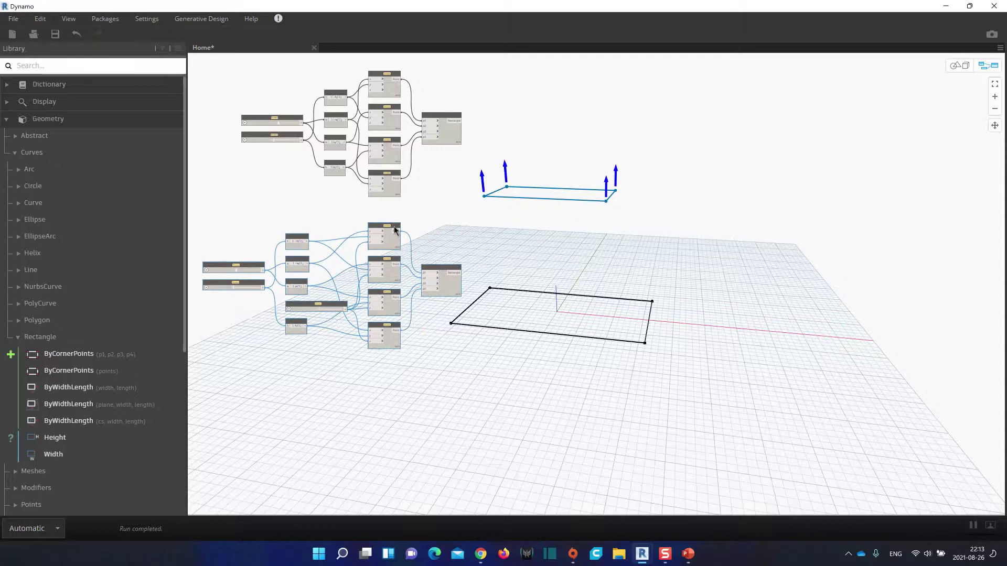
{"action": "left_click", "coordinate": [329, 208]}
{"action": "middle_click_drag", "start_coordinate": [329, 207], "coordinate": [280, 294]}
{"action": "scroll", "coordinate": [348, 218], "scroll_direction": "up", "scroll_amount": 3}
{"action": "scroll", "coordinate": [348, 323], "scroll_direction": "down", "scroll_amount": 2}
{"action": "middle_click_drag", "start_coordinate": [348, 322], "coordinate": [292, 274]}
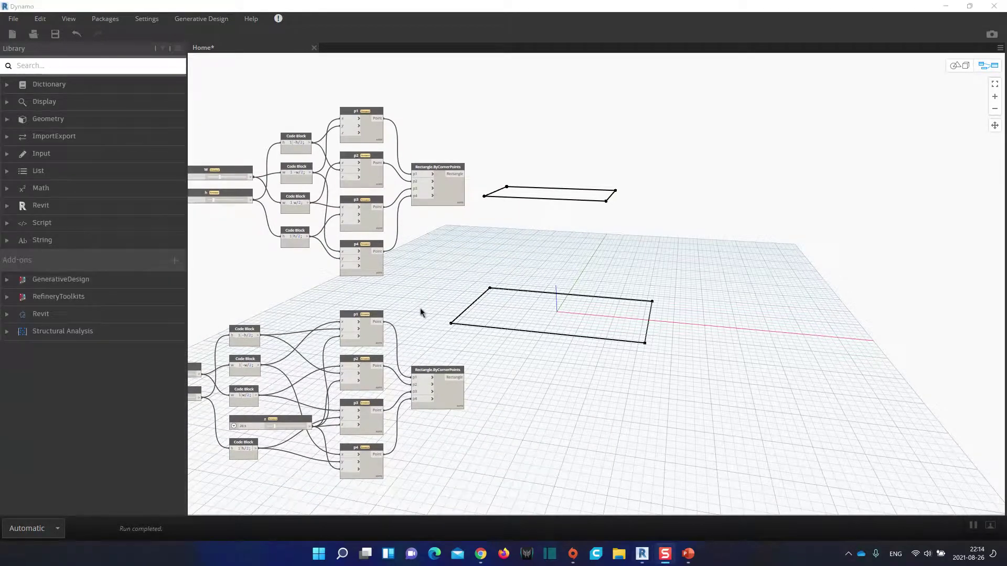
Step: Add a Solid.ByLoft node with only the crossSections input and place it beyond the two Rectangle.ByCornerPoints nodes
{"action": "scroll", "coordinate": [438, 286], "scroll_direction": "up", "scroll_amount": 1}
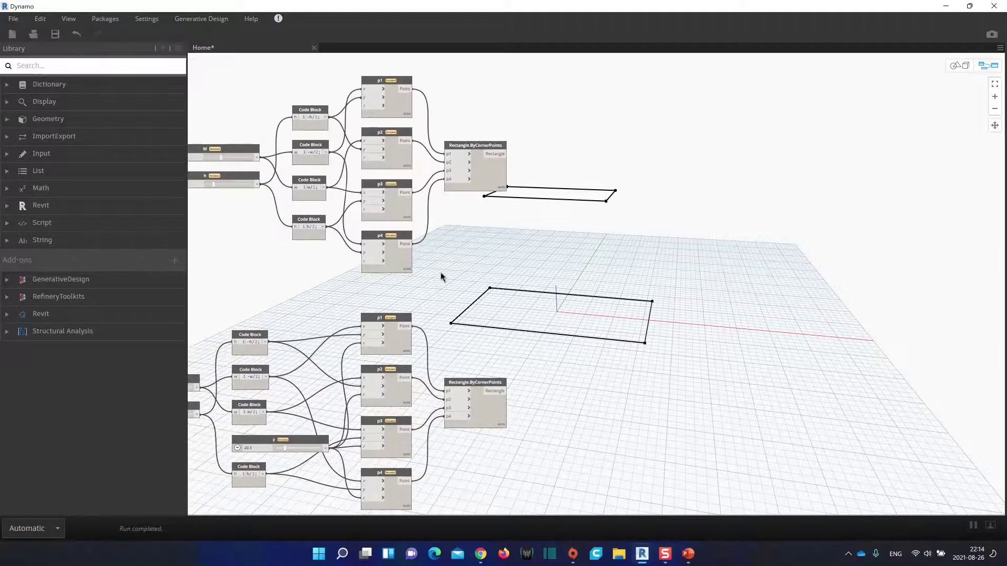
{"action": "scroll", "coordinate": [439, 276], "scroll_direction": "down", "scroll_amount": 1}
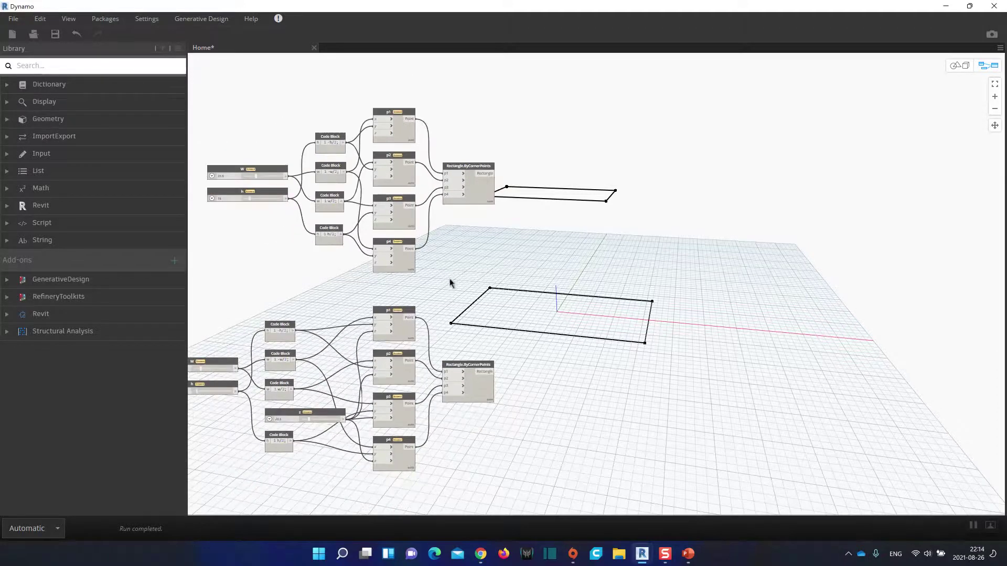
{"action": "middle_click_drag", "start_coordinate": [450, 282], "coordinate": [398, 245]}
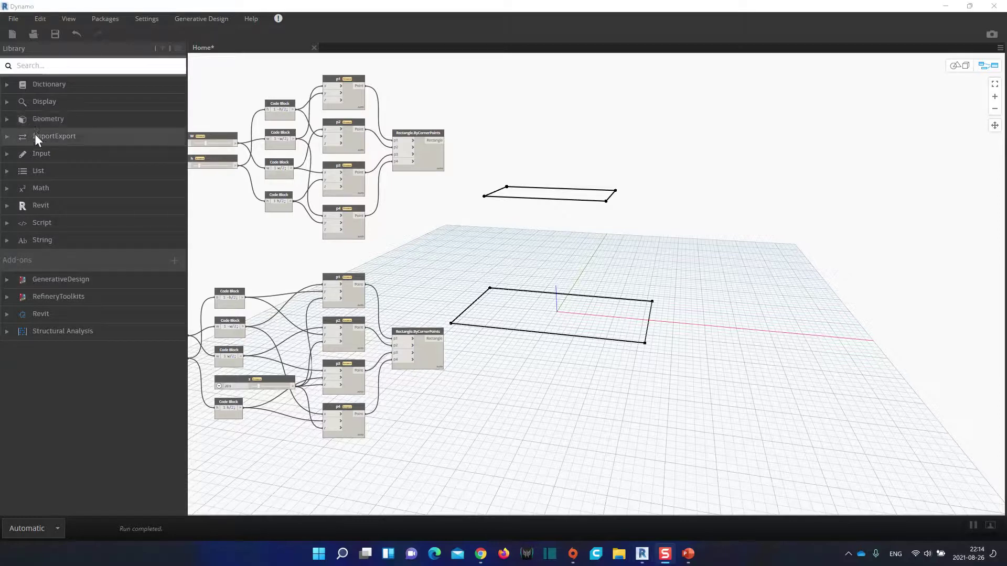
{"action": "left_click", "coordinate": [7, 118]}
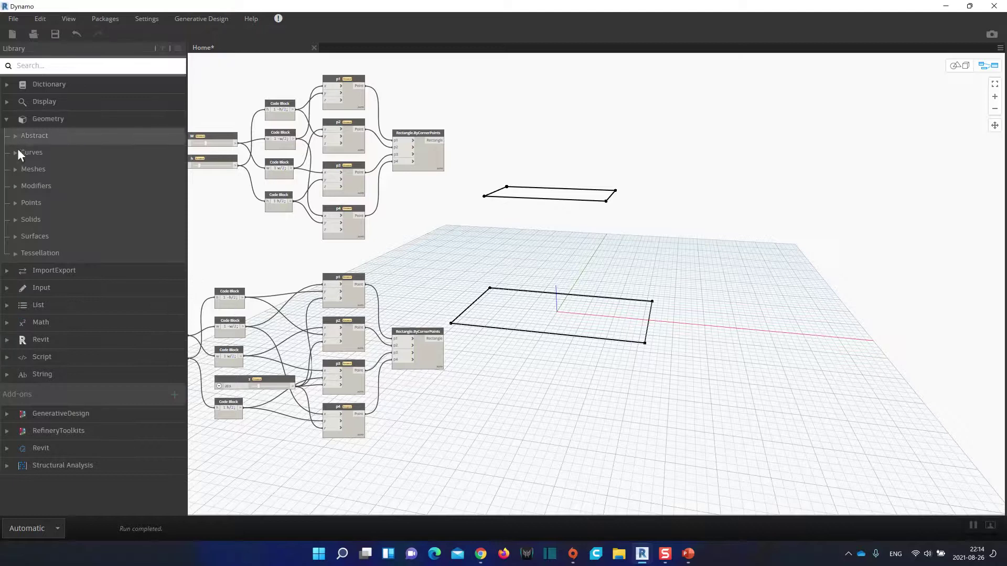
{"action": "left_click", "coordinate": [15, 219]}
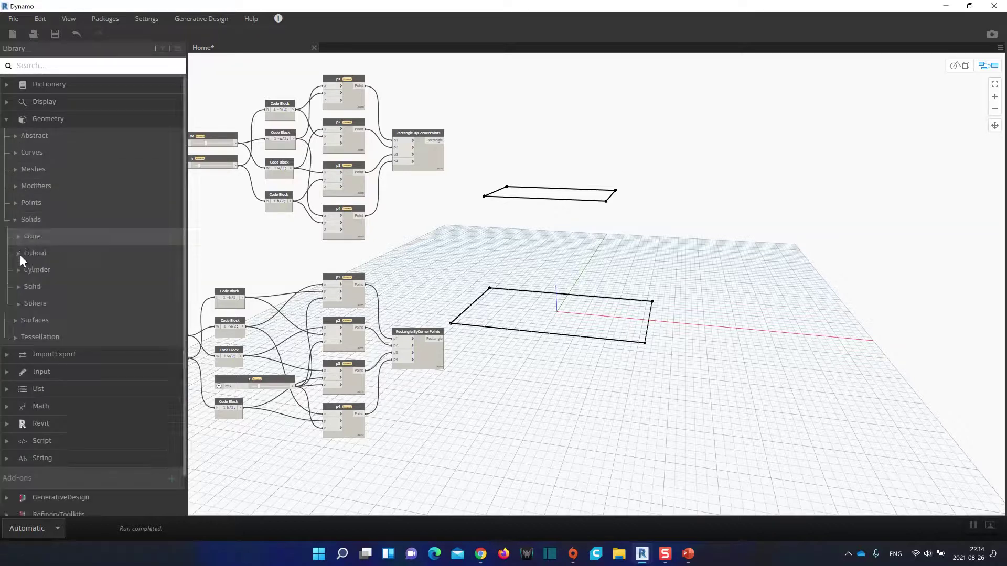
{"action": "left_click", "coordinate": [20, 285]}
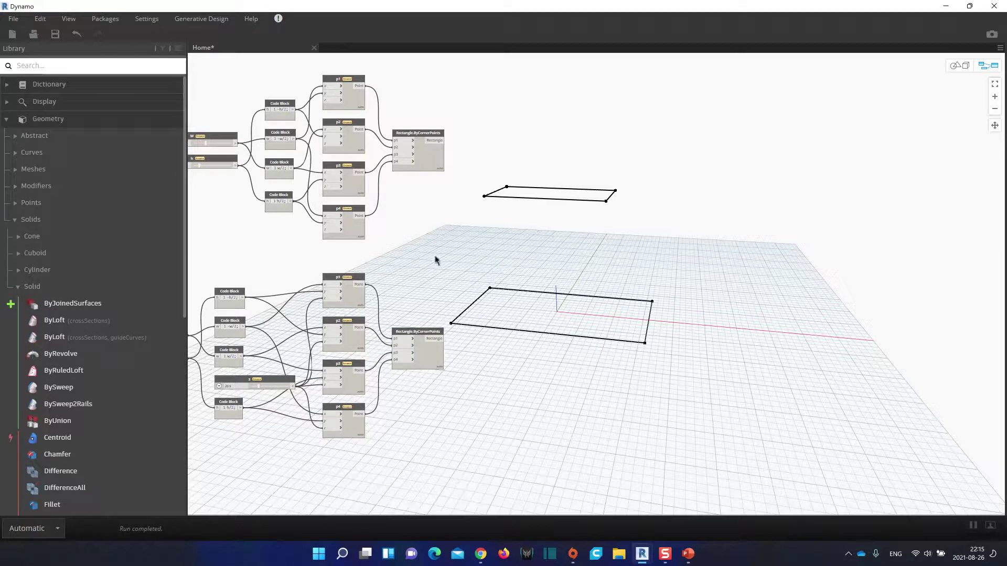
{"action": "mouse_move", "coordinate": [77, 324]}
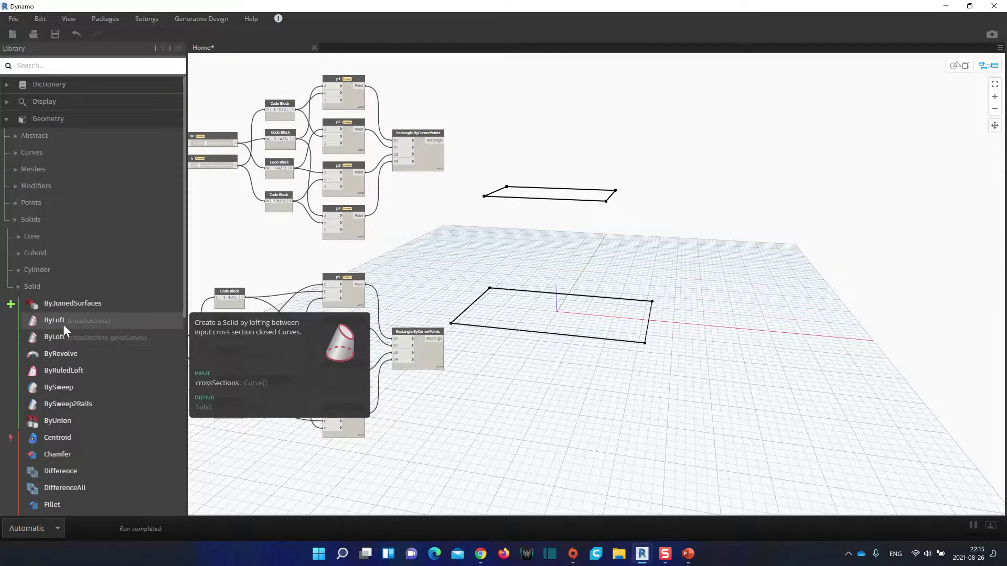
{"action": "left_click", "coordinate": [63, 324]}
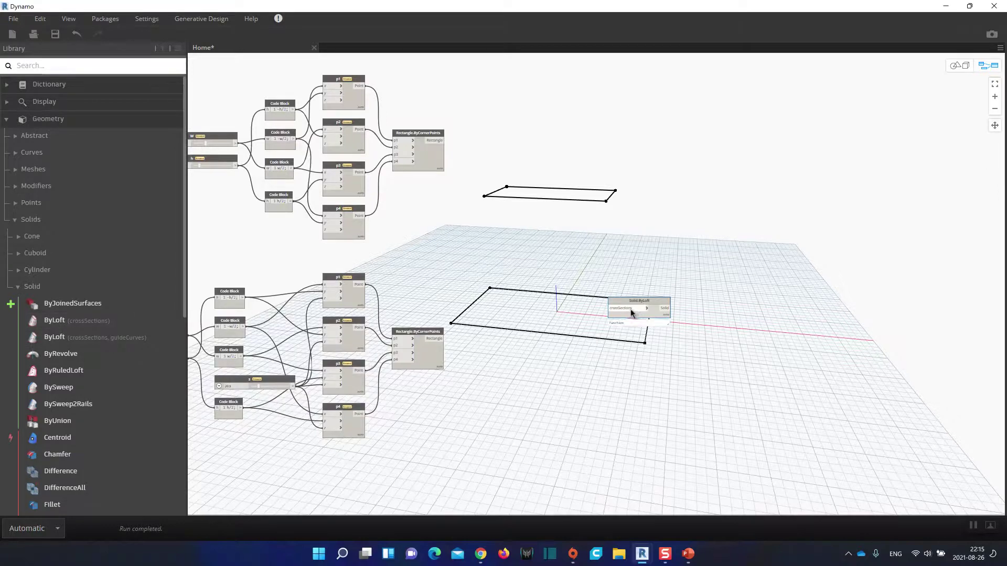
{"action": "scroll", "coordinate": [631, 313], "scroll_direction": "up", "scroll_amount": 3}
{"action": "scroll", "coordinate": [624, 299], "scroll_direction": "down", "scroll_amount": 3}
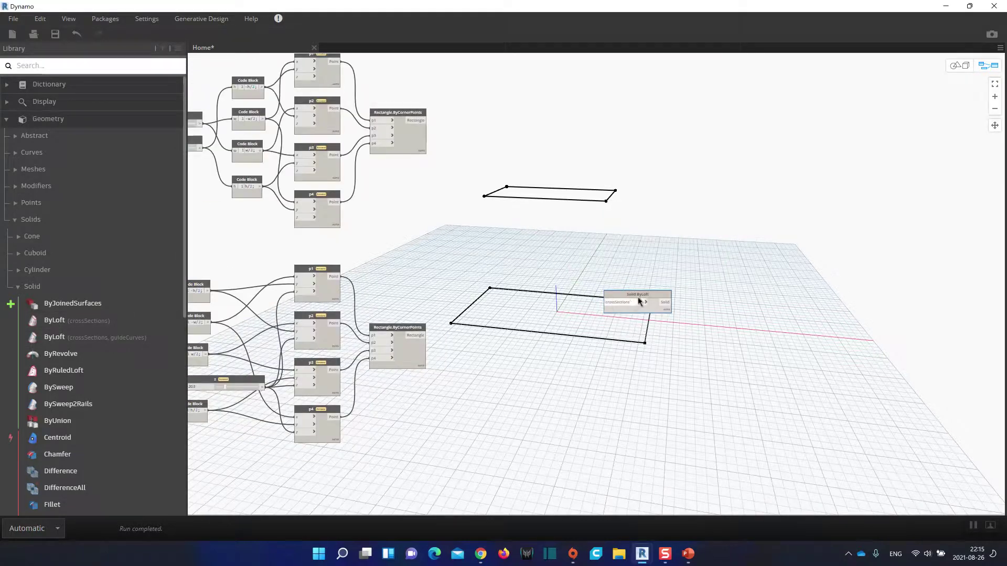
{"action": "left_click_drag", "start_coordinate": [634, 291], "coordinate": [592, 239]}
Step: Shift Solid.ByLoft slightly farther out and place a List Create node between it and the Rectangle.ByCornerPoints nodes
{"action": "scroll", "coordinate": [593, 240], "scroll_direction": "up", "scroll_amount": 3}
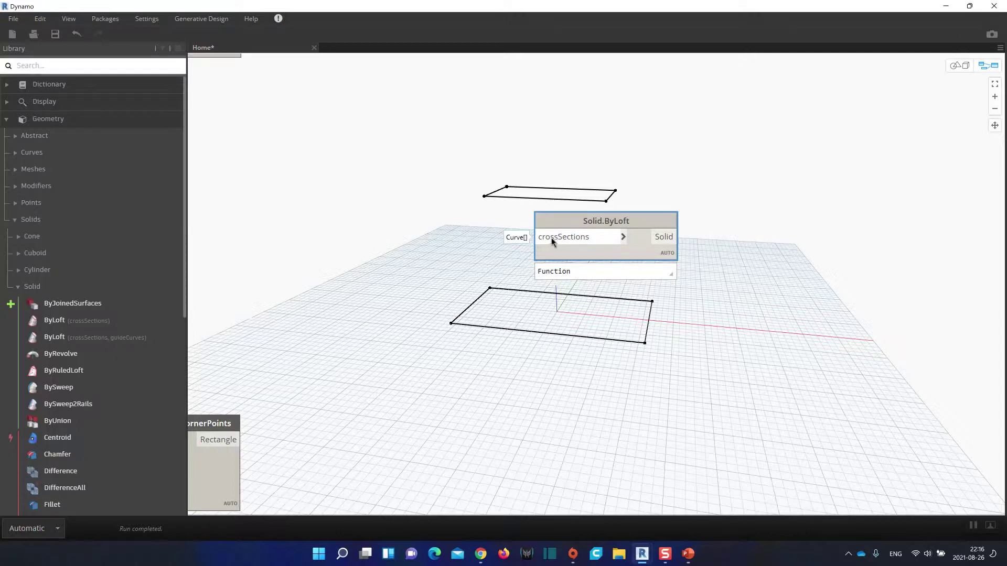
{"action": "scroll", "coordinate": [552, 238], "scroll_direction": "down", "scroll_amount": 5}
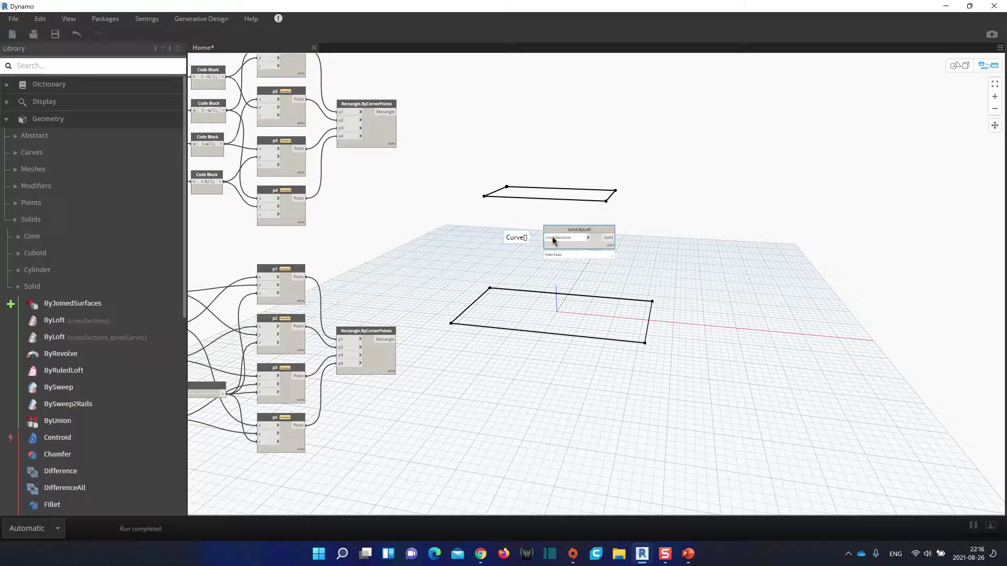
{"action": "middle_click_drag", "start_coordinate": [477, 257], "coordinate": [440, 257]}
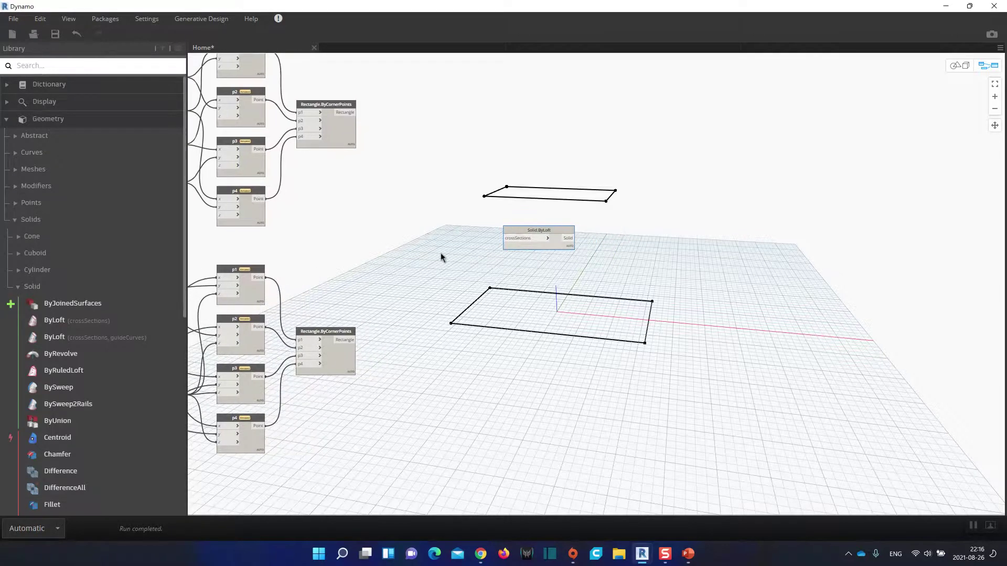
{"action": "left_click_drag", "start_coordinate": [533, 231], "coordinate": [548, 231]}
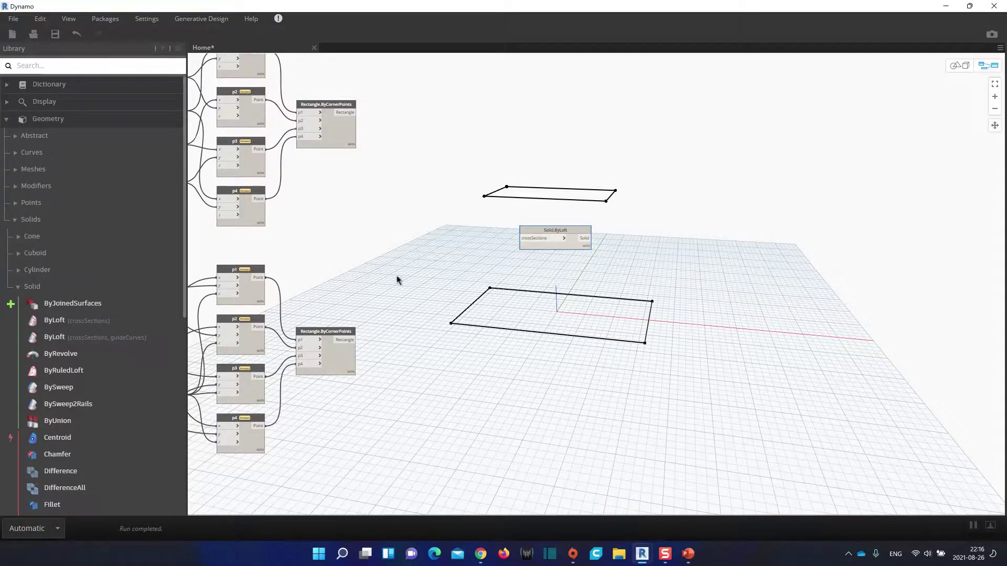
{"action": "right_click", "coordinate": [379, 234]}
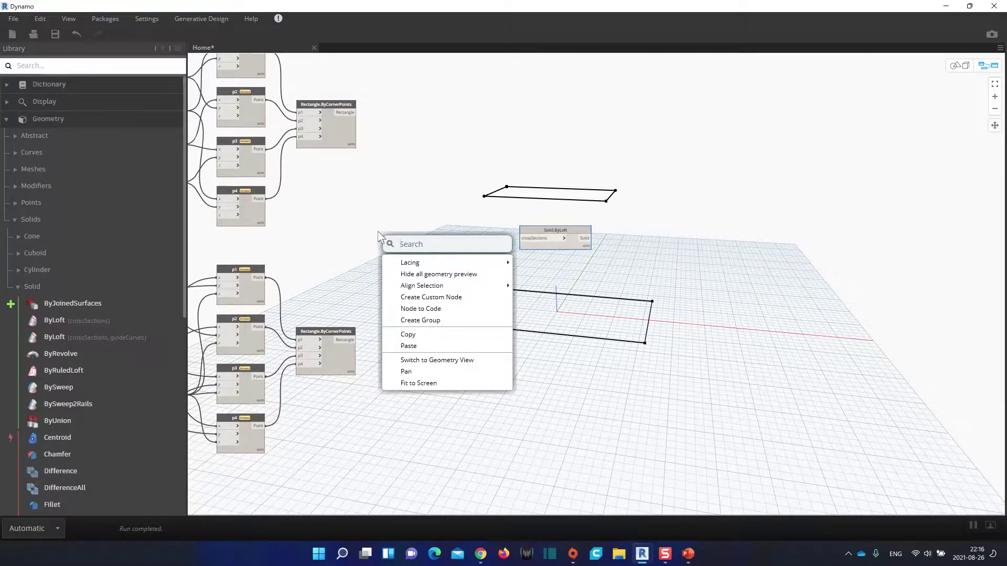
{"action": "type", "text": "list"}
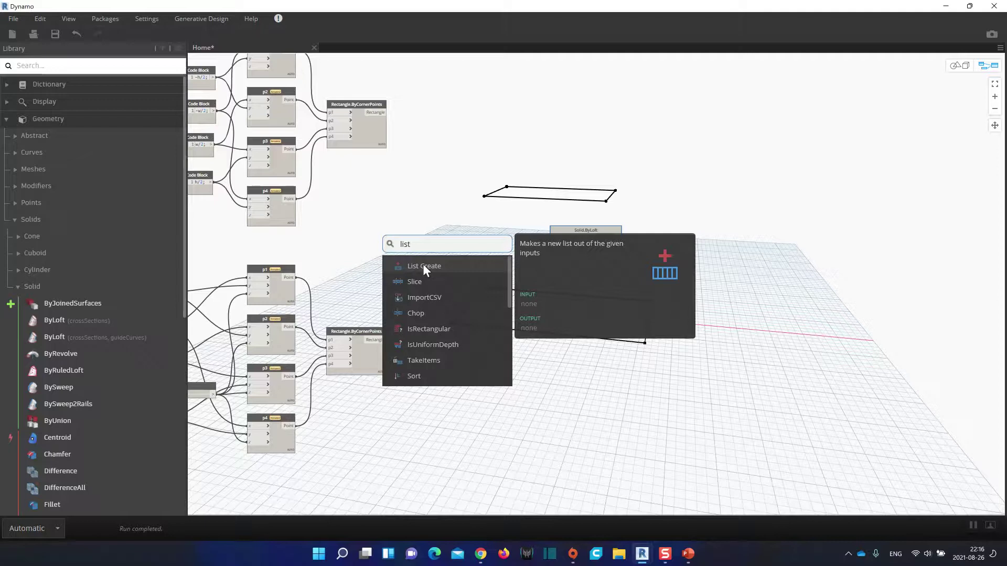
{"action": "left_click", "coordinate": [424, 267]}
{"action": "left_click_drag", "start_coordinate": [439, 269], "coordinate": [435, 195]}
{"action": "scroll", "coordinate": [421, 215], "scroll_direction": "up", "scroll_amount": 3}
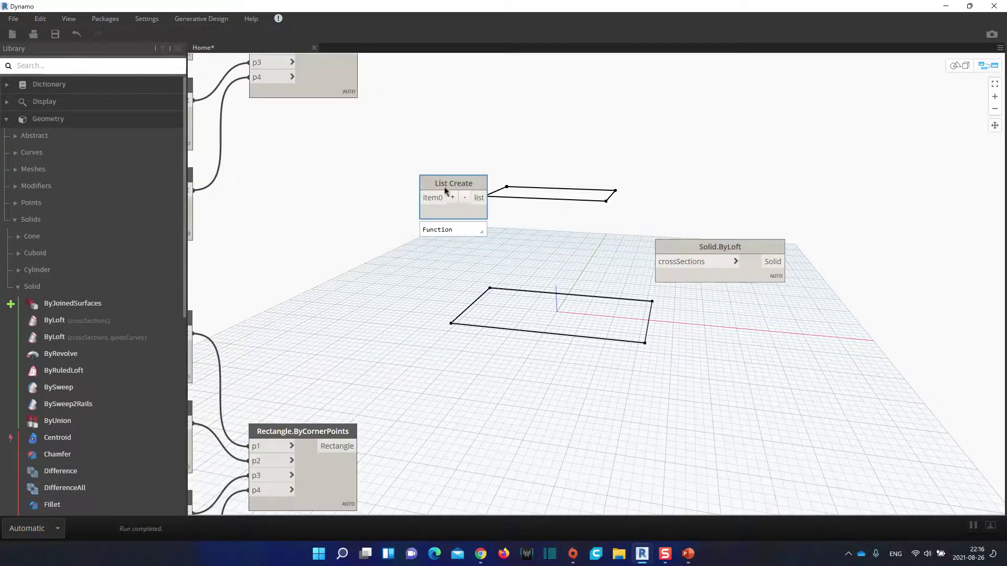
{"action": "left_click_drag", "start_coordinate": [466, 211], "coordinate": [467, 223]}
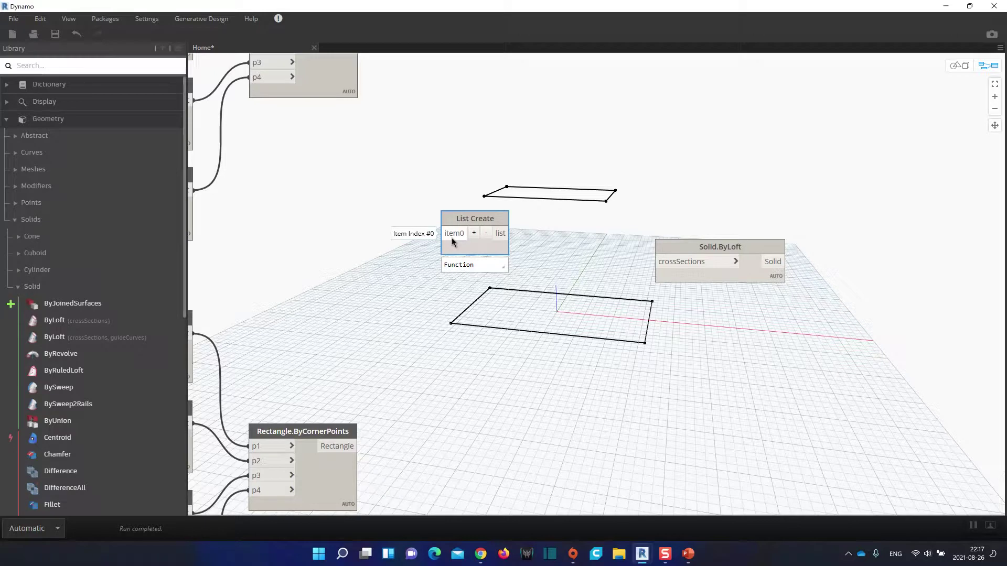
Step: Add an item1 input to List Create and connect the original graph's Rectangle output to item0
{"action": "scroll", "coordinate": [451, 238], "scroll_direction": "down", "scroll_amount": 3}
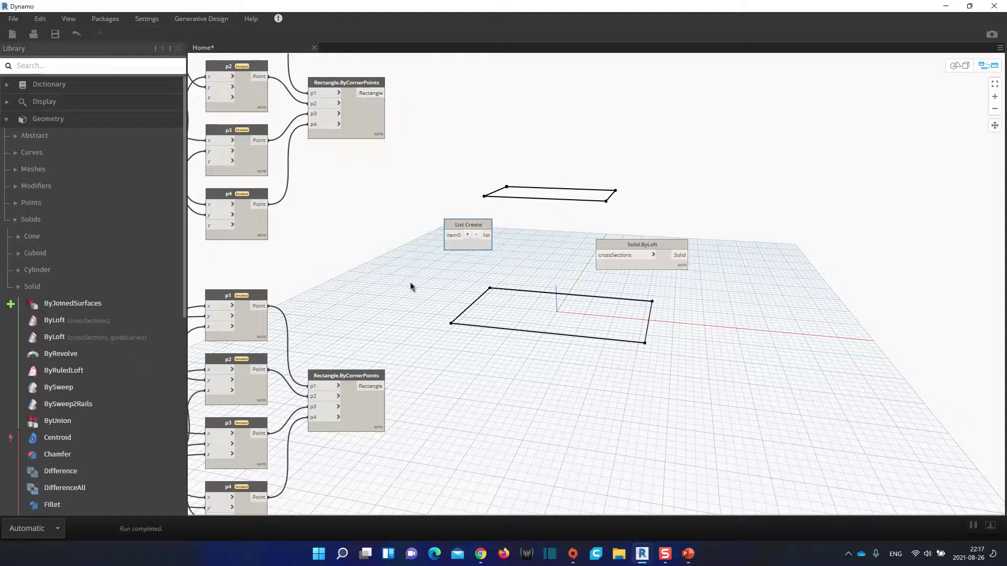
{"action": "left_click", "coordinate": [466, 236]}
{"action": "left_click", "coordinate": [379, 96]}
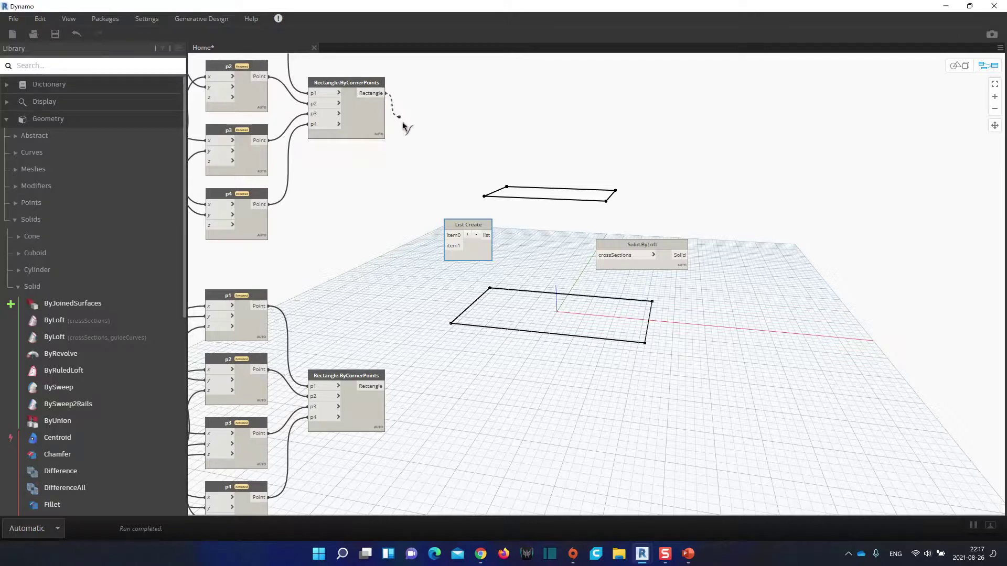
{"action": "left_click", "coordinate": [455, 235]}
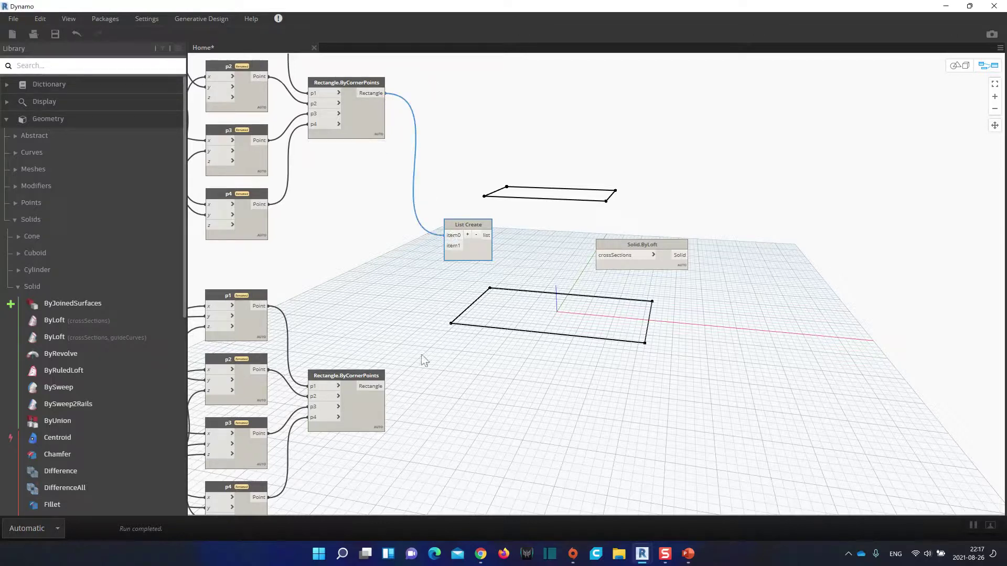
Step: Connect the duplicate graph's Rectangle output to item1 of List Create and check both rectangles' dimensions in the list preview
{"action": "left_click", "coordinate": [378, 386]}
{"action": "left_click", "coordinate": [450, 244]}
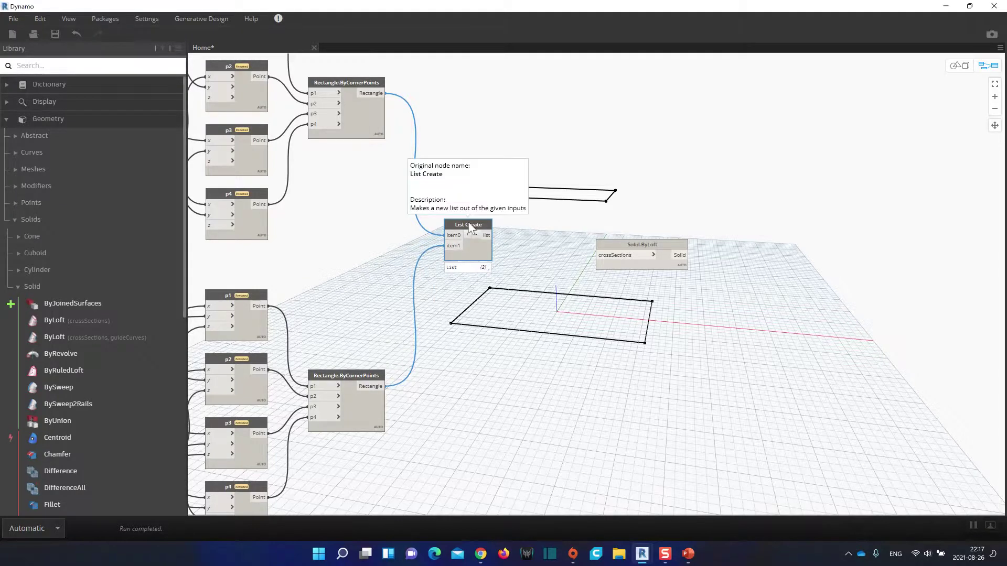
{"action": "mouse_move", "coordinate": [483, 273]}
{"action": "scroll", "coordinate": [483, 273], "scroll_direction": "up", "scroll_amount": 5}
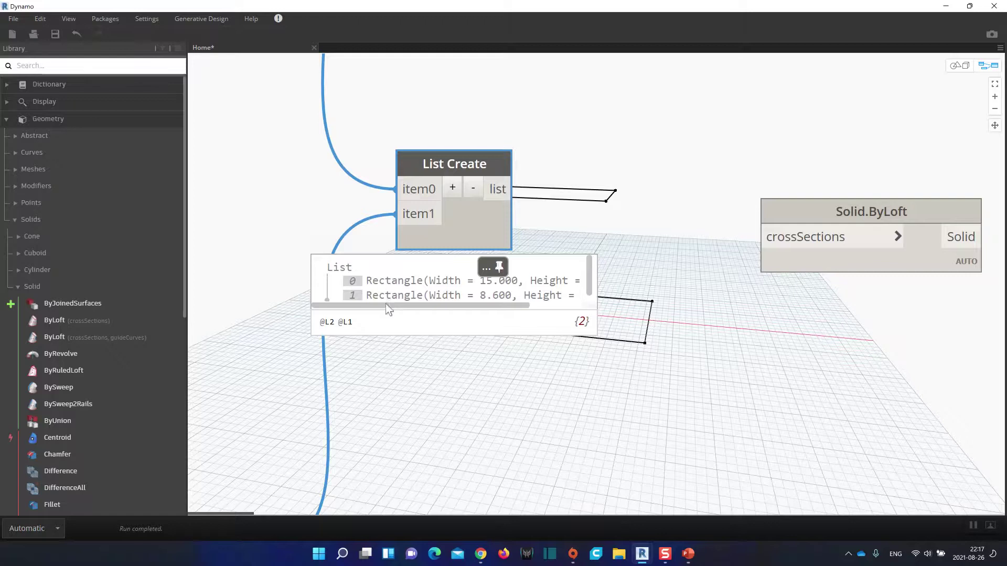
{"action": "left_click", "coordinate": [475, 309]}
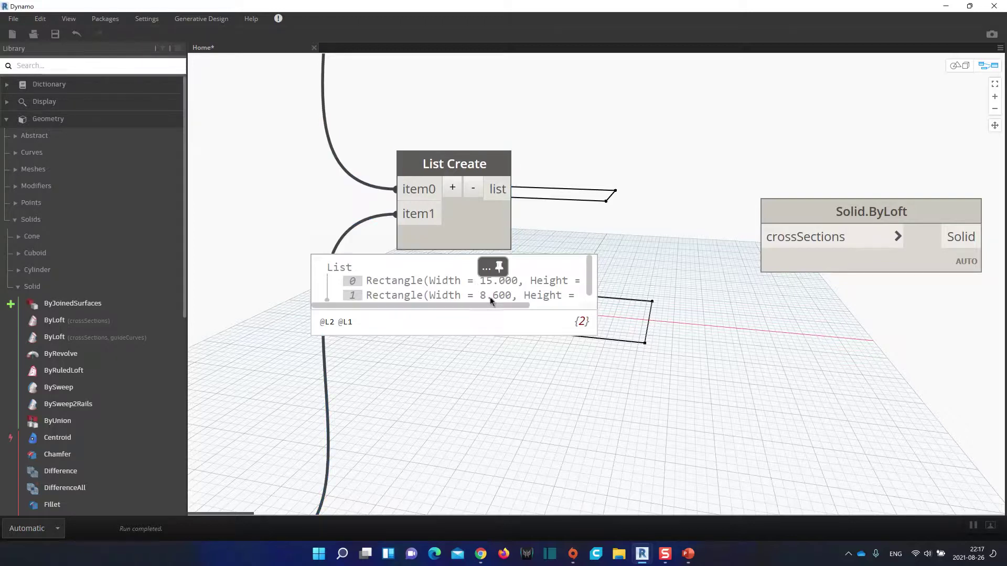
{"action": "left_click_drag", "start_coordinate": [522, 306], "coordinate": [574, 309]}
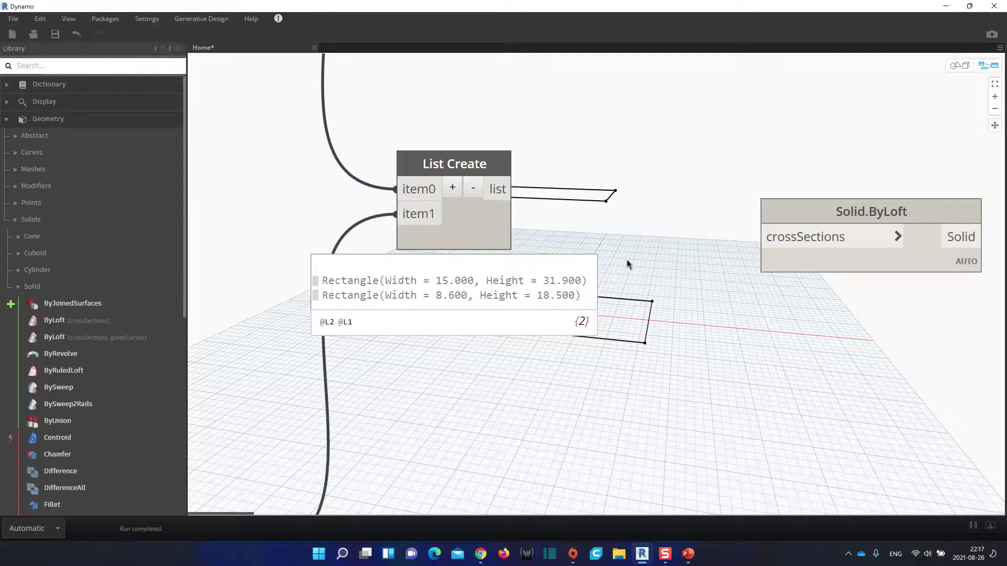
{"action": "scroll", "coordinate": [641, 261], "scroll_direction": "down", "scroll_amount": 4}
{"action": "left_click", "coordinate": [551, 264]}
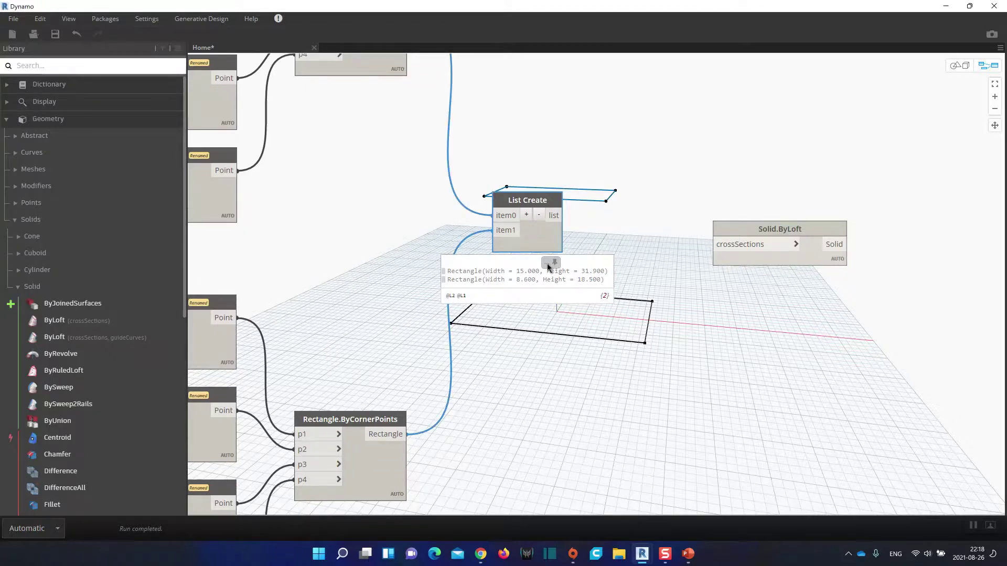
{"action": "scroll", "coordinate": [447, 238], "scroll_direction": "down", "scroll_amount": 2}
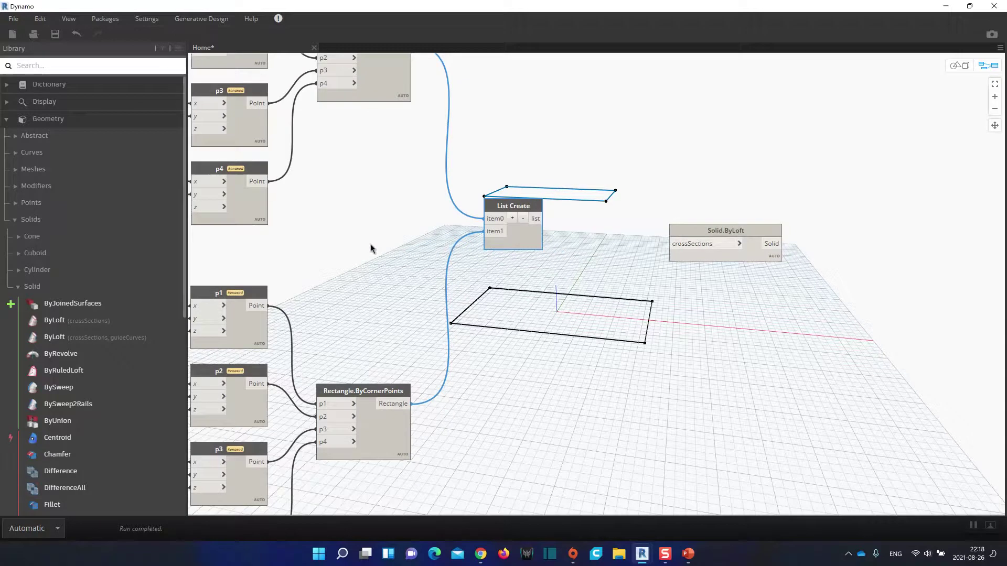
Step: Connect List Create's list output to the crossSections input of Solid.ByLoft and inspect the lofted solid in the geometry view
{"action": "middle_click_drag", "start_coordinate": [370, 249], "coordinate": [315, 248]}
{"action": "left_click_drag", "start_coordinate": [618, 234], "coordinate": [634, 219]}
{"action": "middle_click_drag", "start_coordinate": [527, 302], "coordinate": [463, 446]}
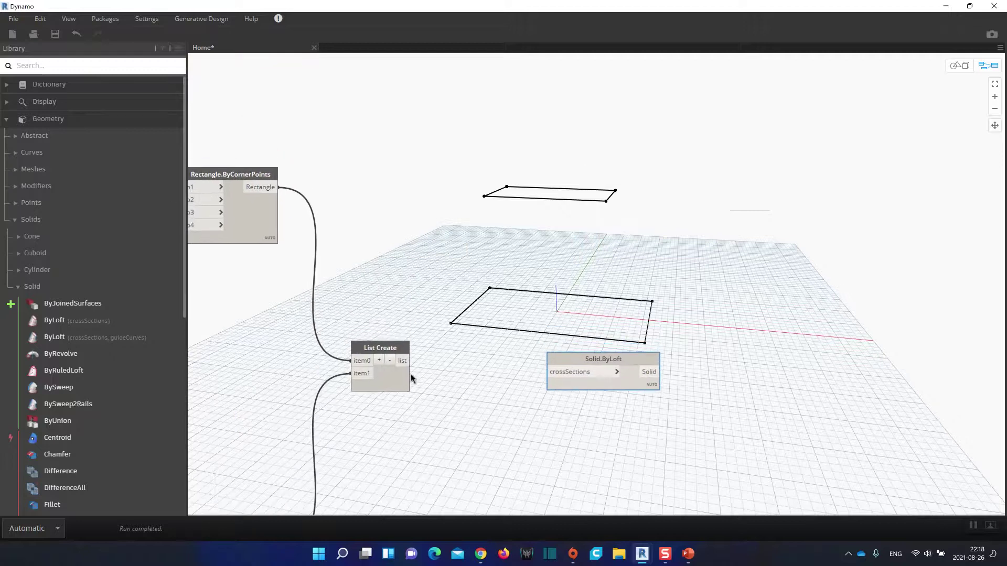
{"action": "left_click_drag", "start_coordinate": [407, 365], "coordinate": [558, 373]}
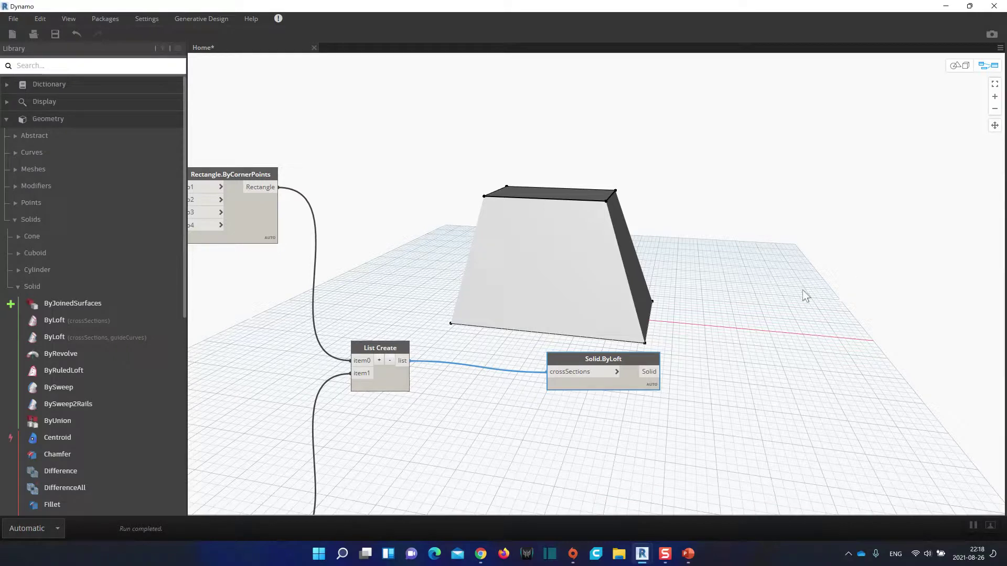
{"action": "left_click", "coordinate": [956, 66]}
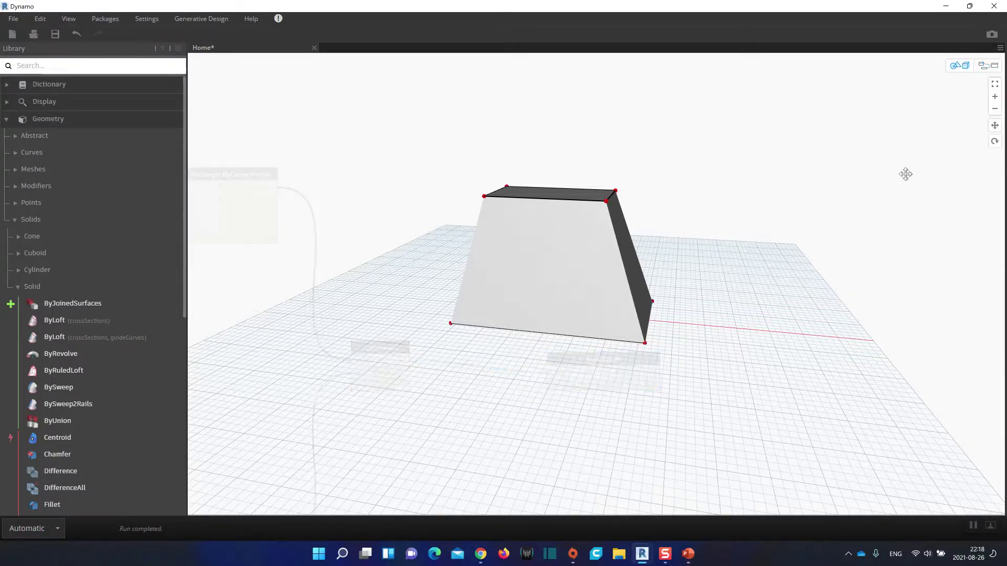
{"action": "right_click_drag", "start_coordinate": [905, 174], "coordinate": [811, 231]}
{"action": "left_click", "coordinate": [993, 68]}
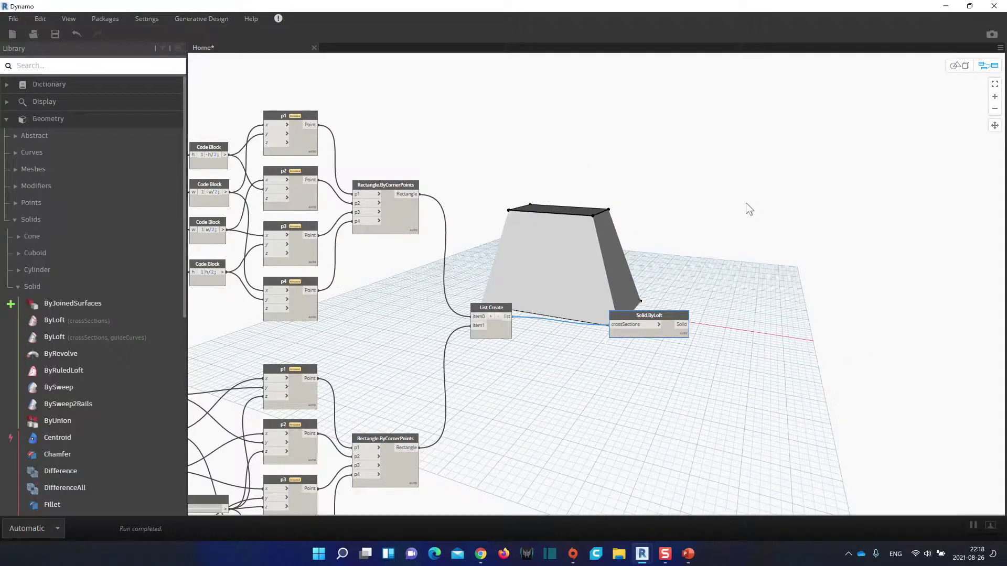
Step: Tidy the graph by moving Solid.ByLoft closer to List Create and the z slider below the duplicate graph's other nodes
{"action": "scroll", "coordinate": [740, 194], "scroll_direction": "down", "scroll_amount": 3}
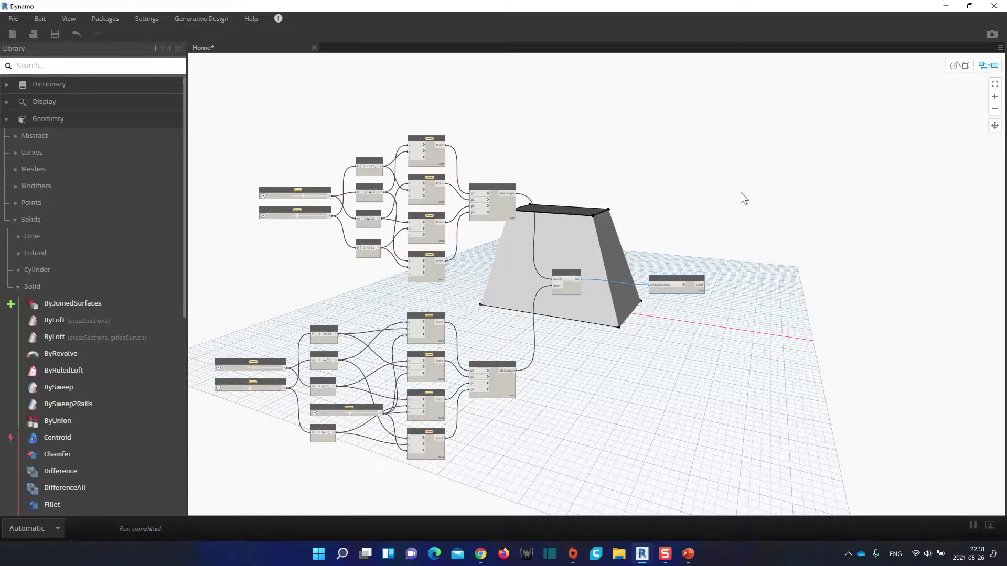
{"action": "scroll", "coordinate": [741, 193], "scroll_direction": "up", "scroll_amount": 1}
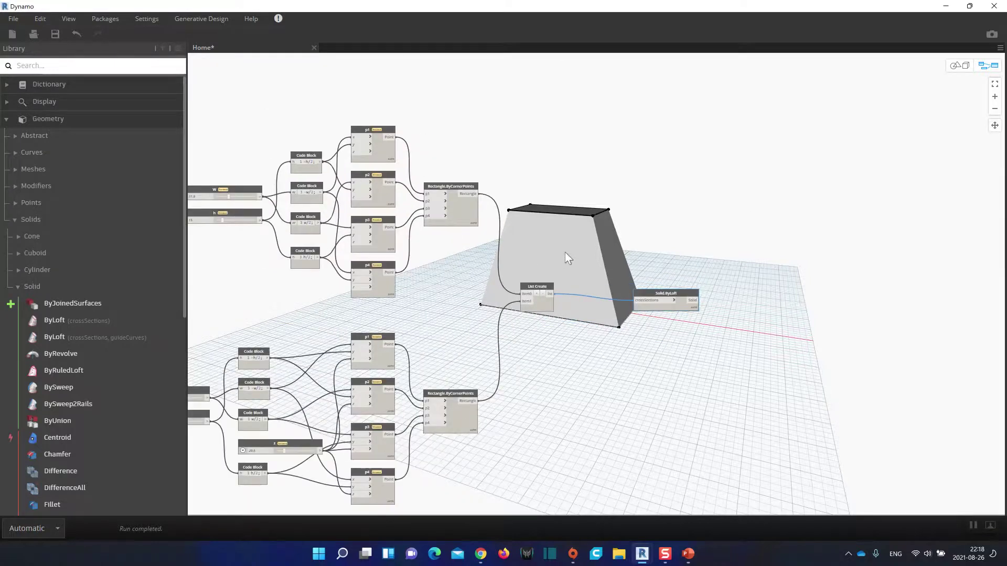
{"action": "left_click_drag", "start_coordinate": [669, 292], "coordinate": [638, 284]}
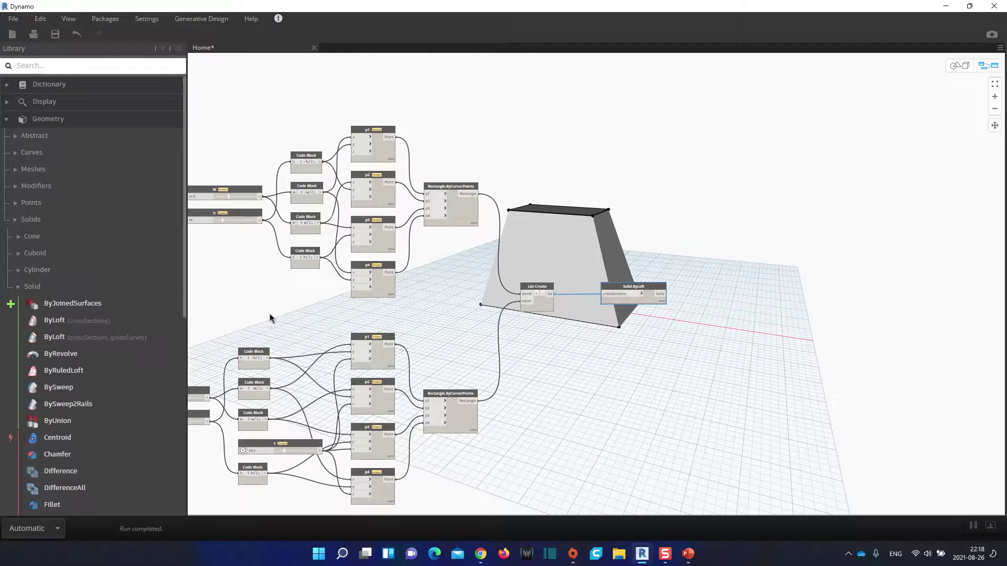
{"action": "middle_click_drag", "start_coordinate": [280, 310], "coordinate": [399, 280]}
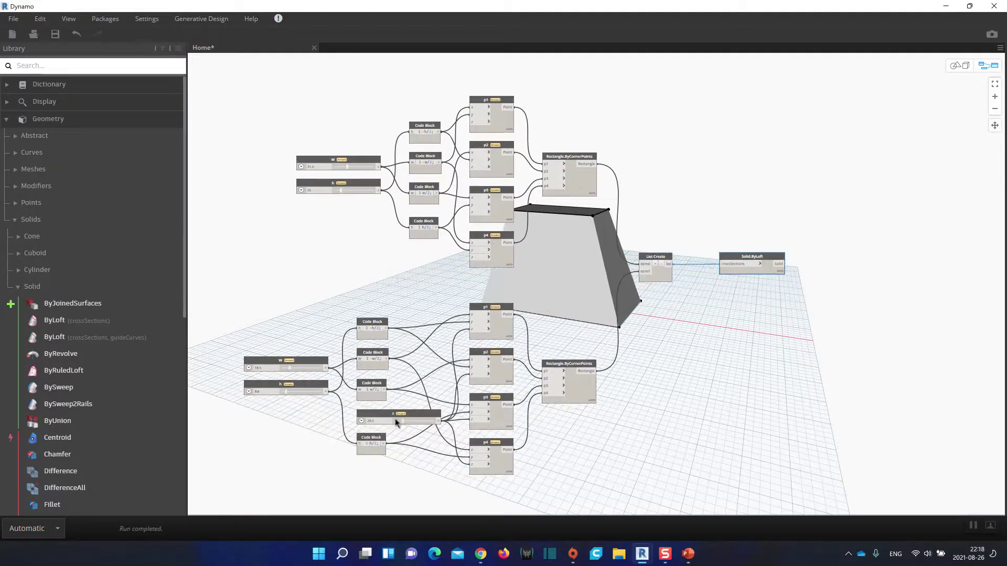
{"action": "left_click_drag", "start_coordinate": [424, 419], "coordinate": [354, 488]}
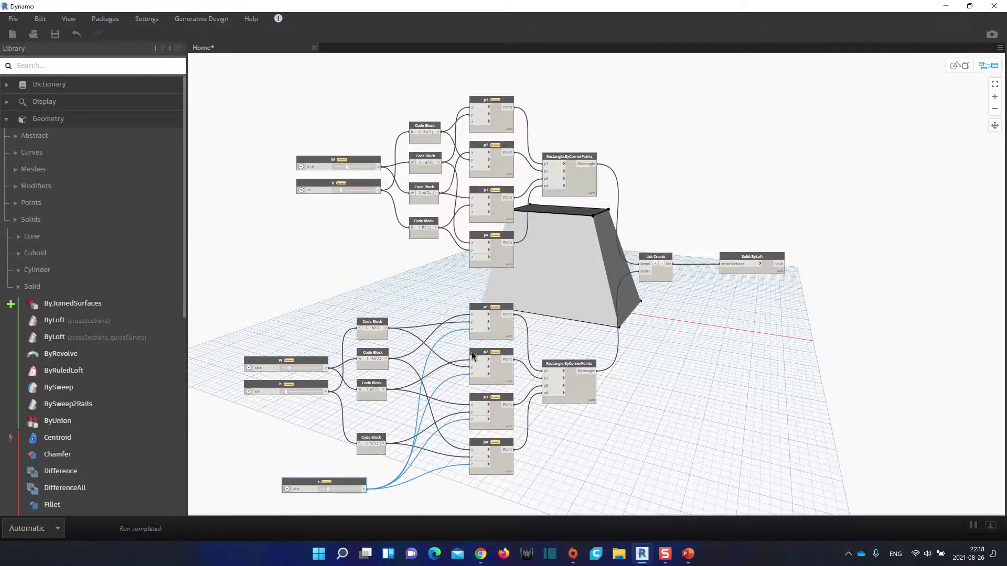
Step: Increase the z slider to make the loft taller and reduce the duplicate graph's W and h sliders to shrink its upper rectangle
{"action": "middle_click_drag", "start_coordinate": [681, 344], "coordinate": [643, 321]}
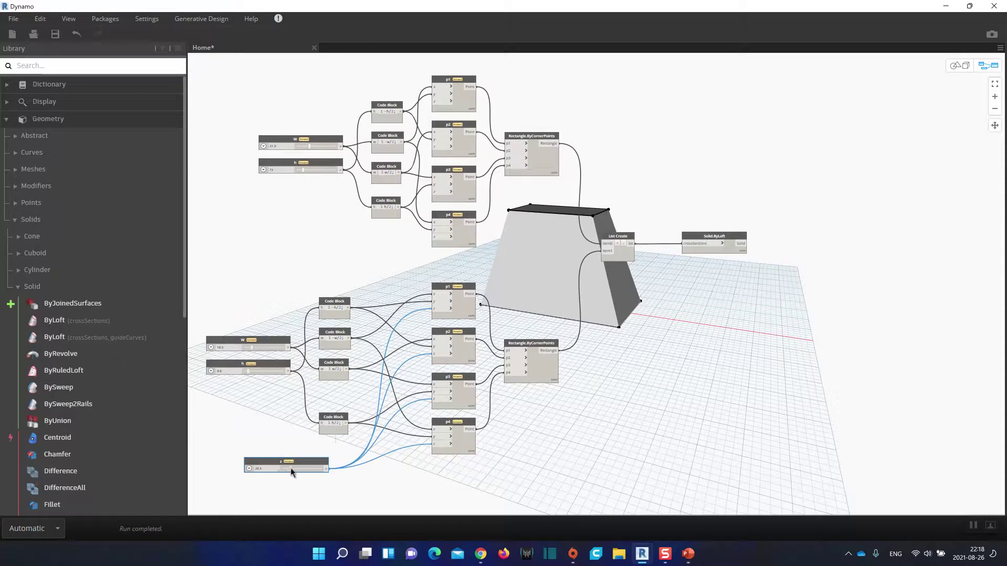
{"action": "left_click_drag", "start_coordinate": [291, 467], "coordinate": [297, 466]}
{"action": "left_click", "coordinate": [960, 65]}
{"action": "right_click_drag", "start_coordinate": [903, 171], "coordinate": [676, 300]}
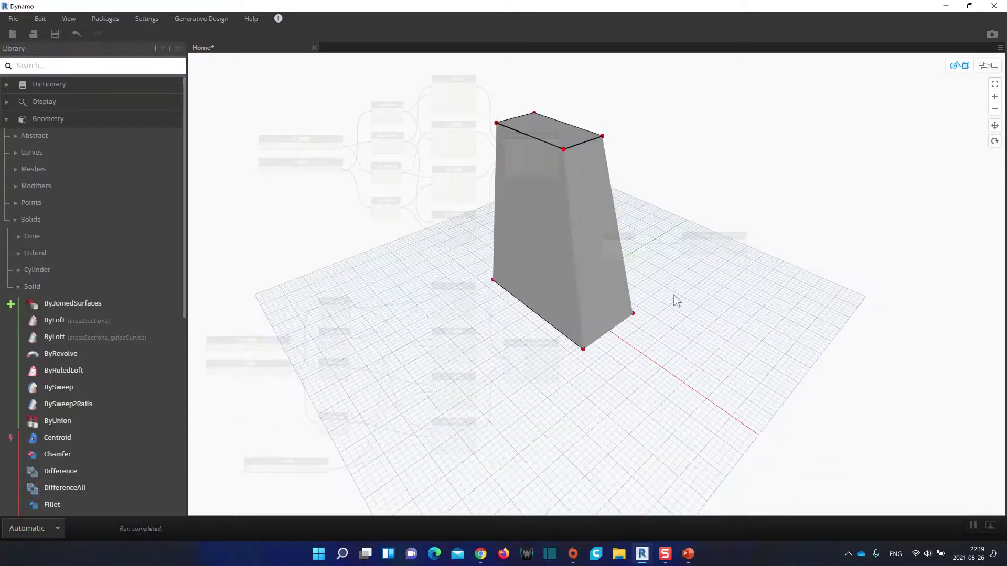
{"action": "left_click", "coordinate": [987, 65]}
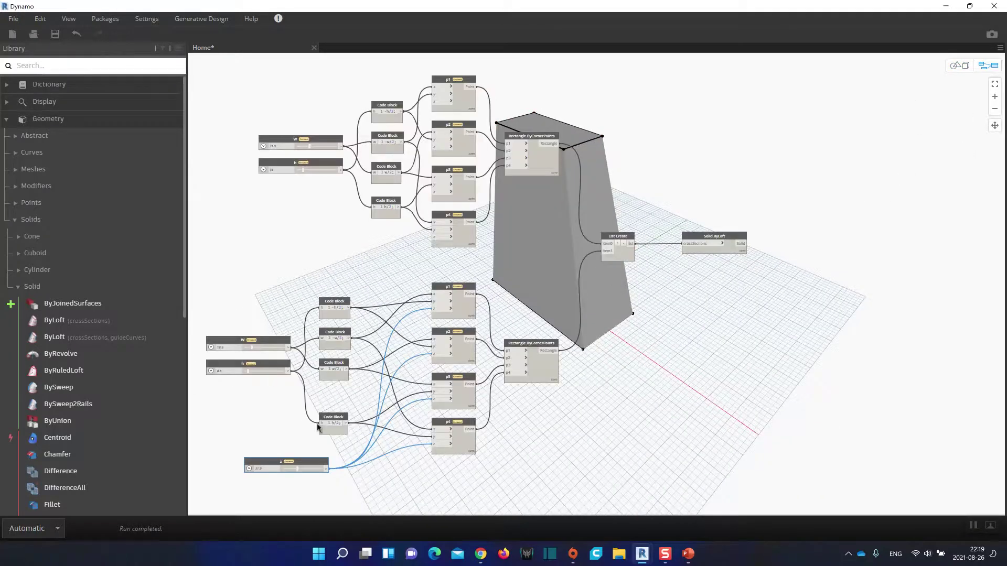
{"action": "left_click_drag", "start_coordinate": [297, 469], "coordinate": [298, 466]}
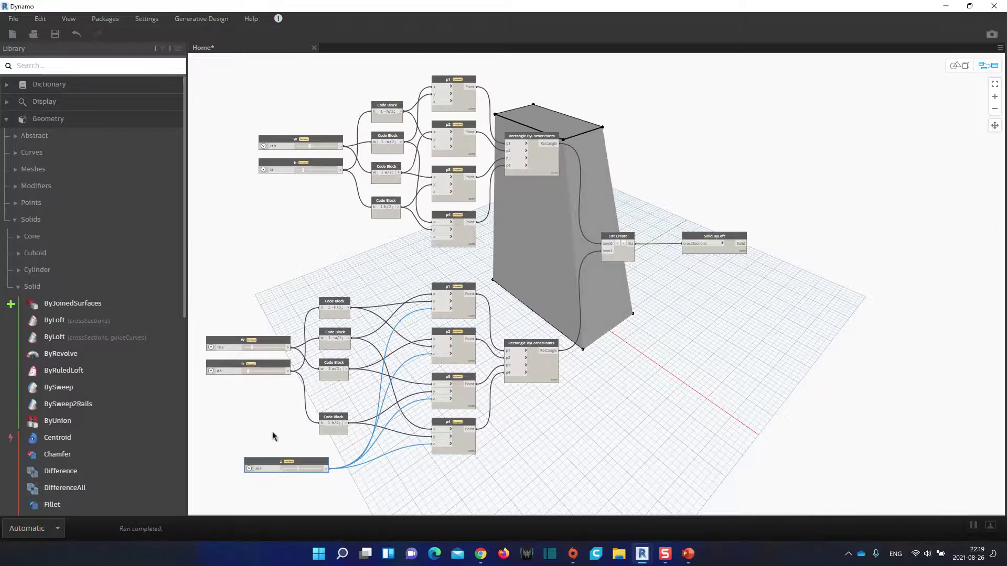
{"action": "left_click_drag", "start_coordinate": [248, 370], "coordinate": [248, 351]}
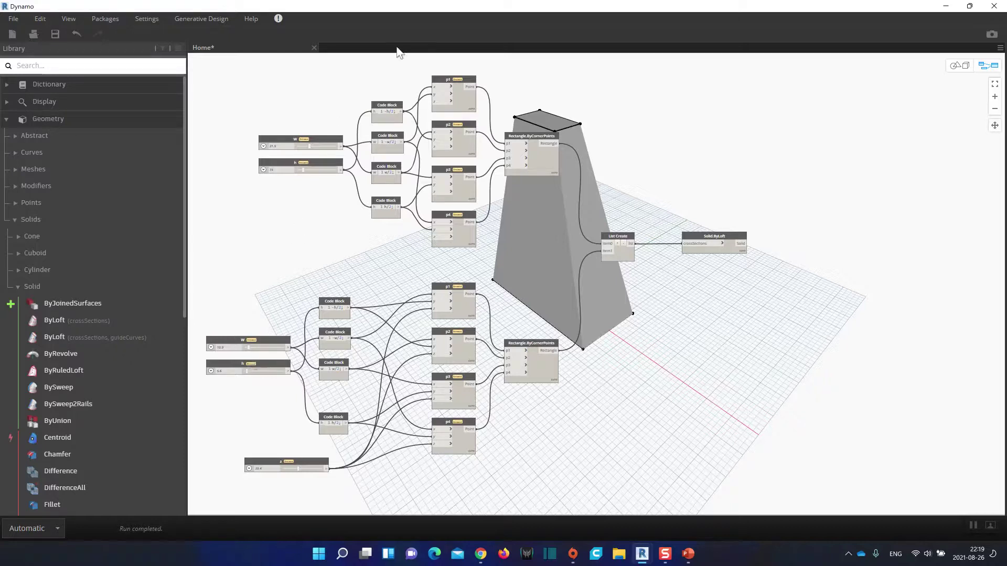
Step: Restore the Dynamo window to a smaller size and place it beside Revit's 3D view, with the whole graph in sight
{"action": "double_click", "coordinate": [455, 12]}
{"action": "left_click_drag", "start_coordinate": [456, 69], "coordinate": [759, 91]}
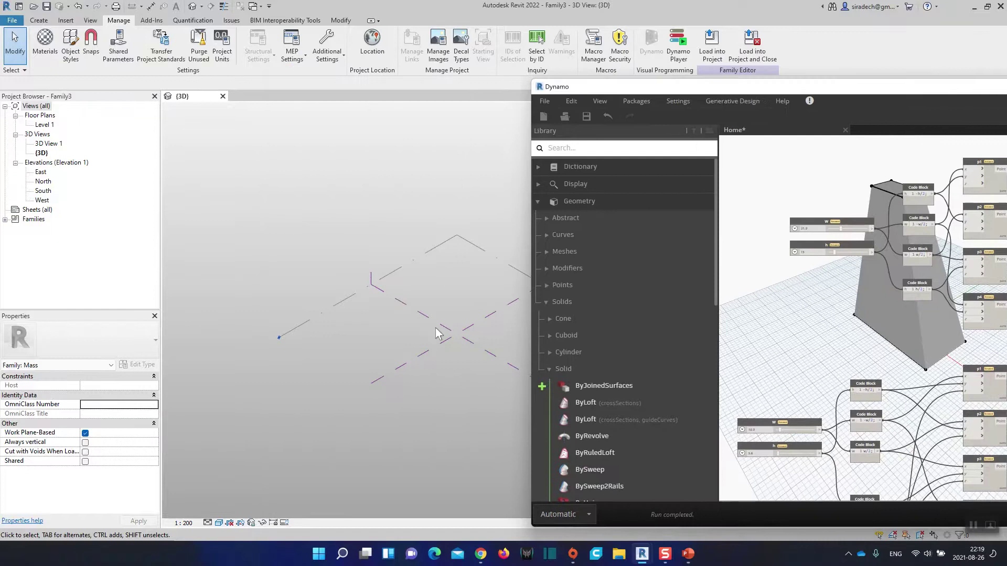
{"action": "middle_click_drag", "start_coordinate": [454, 310], "coordinate": [379, 295]}
{"action": "scroll", "coordinate": [378, 295], "scroll_direction": "up", "scroll_amount": 3}
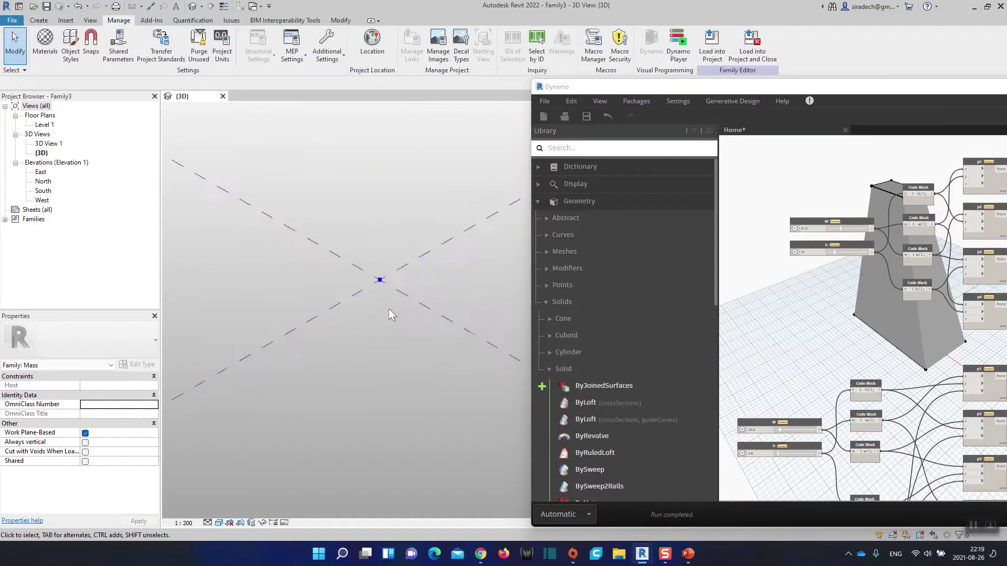
{"action": "middle_click_drag", "start_coordinate": [405, 301], "coordinate": [430, 297], "text": "shift"}
{"action": "scroll", "coordinate": [470, 292], "scroll_direction": "down", "scroll_amount": 2}
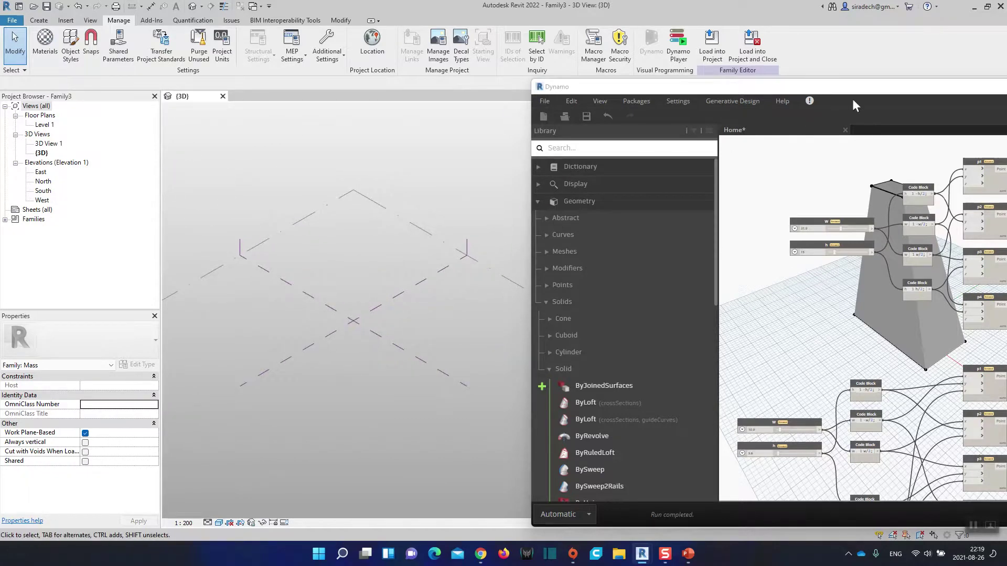
{"action": "left_click_drag", "start_coordinate": [822, 87], "coordinate": [779, 58]}
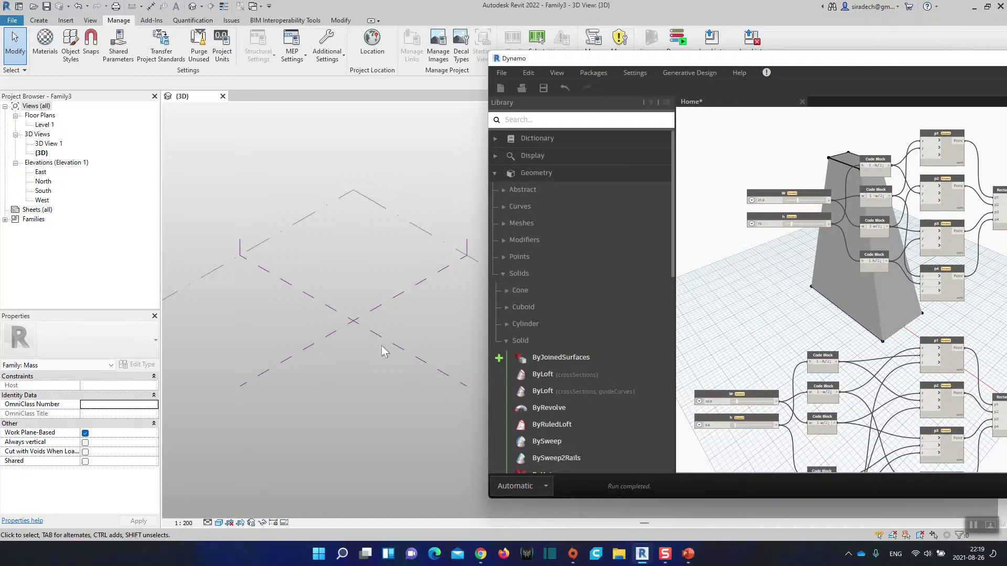
{"action": "scroll", "coordinate": [796, 294], "scroll_direction": "down", "scroll_amount": 3}
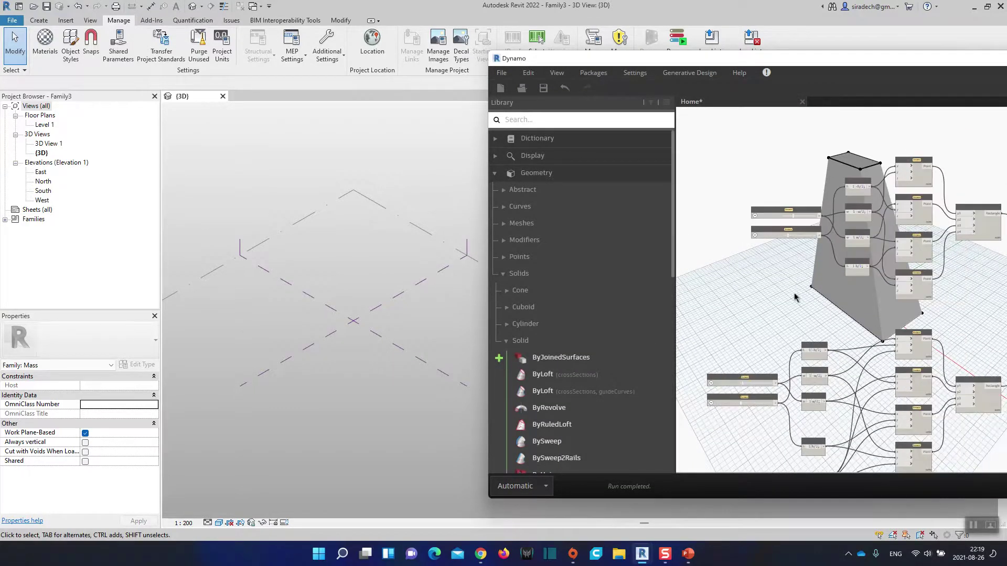
{"action": "middle_click_drag", "start_coordinate": [779, 299], "coordinate": [725, 277]}
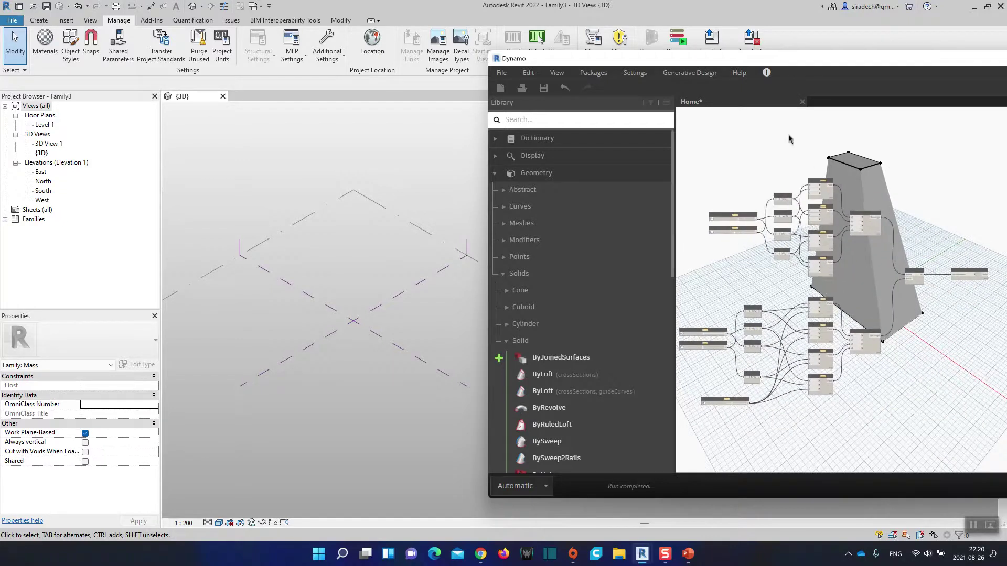
{"action": "left_click_drag", "start_coordinate": [794, 51], "coordinate": [791, 56]}
Step: Turn on Thin Lines in Revit to examine the small loft preview at the crossing of the reference planes
{"action": "scroll", "coordinate": [351, 322], "scroll_direction": "up", "scroll_amount": 3}
{"action": "scroll", "coordinate": [351, 321], "scroll_direction": "up", "scroll_amount": 3}
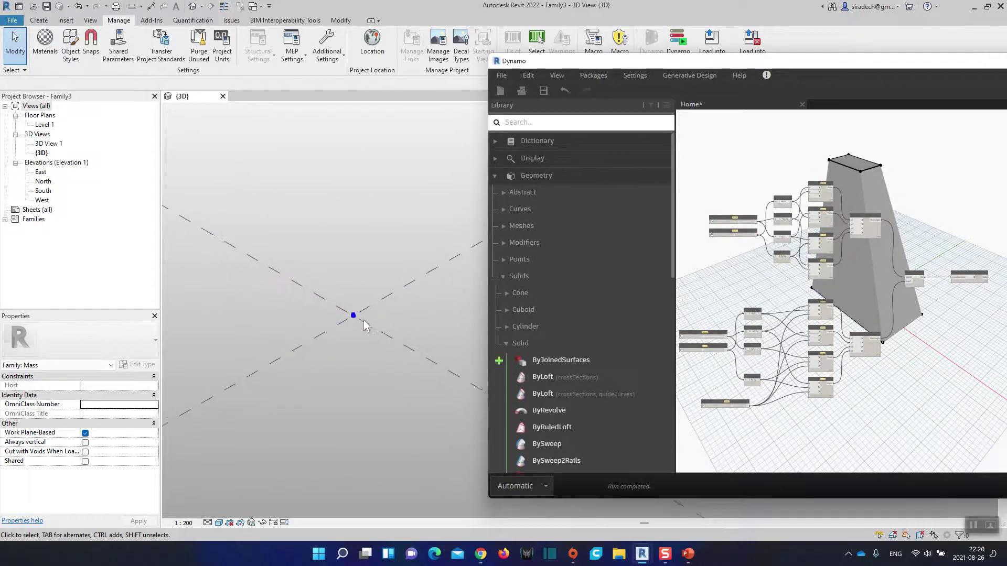
{"action": "scroll", "coordinate": [353, 318], "scroll_direction": "up", "scroll_amount": 2}
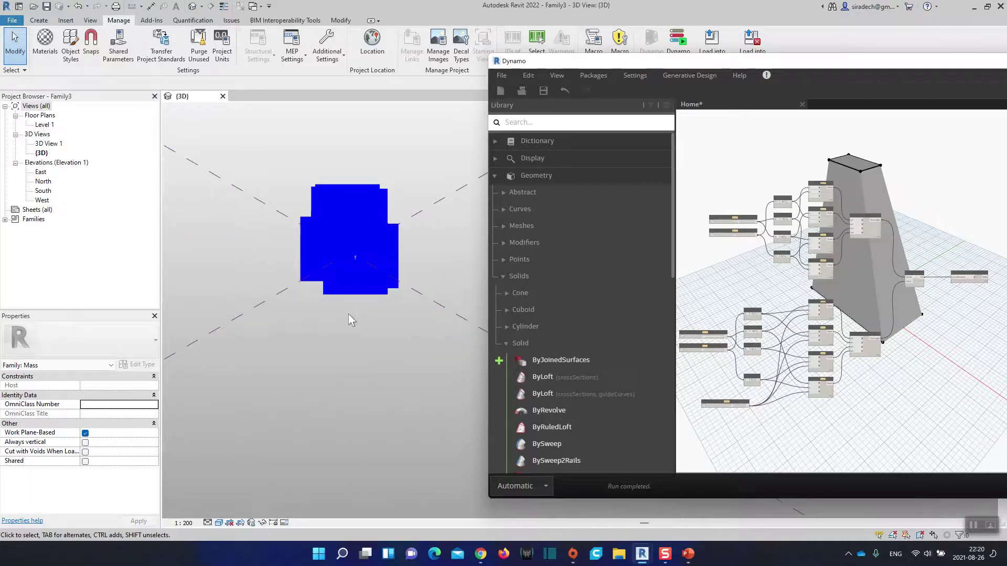
{"action": "left_click", "coordinate": [224, 6]}
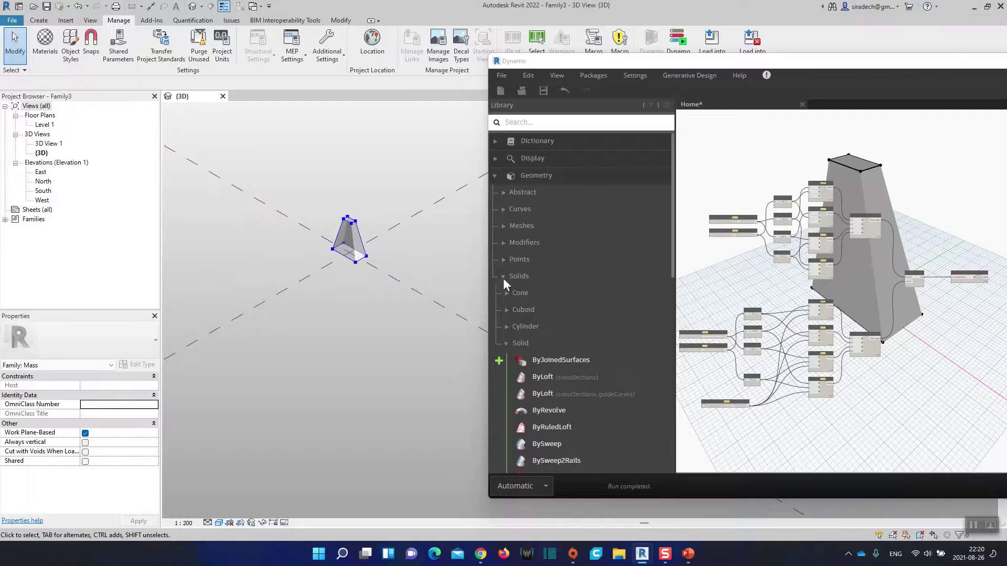
Step: Increase the z slider further so the loft preview grows taller in both Dynamo and Revit
{"action": "scroll", "coordinate": [722, 229], "scroll_direction": "up", "scroll_amount": 2}
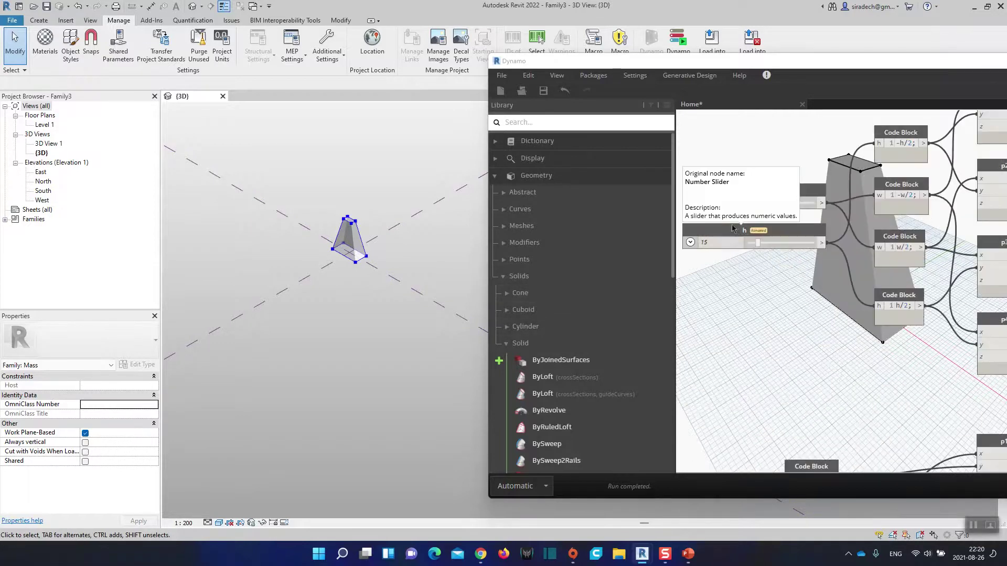
{"action": "scroll", "coordinate": [763, 274], "scroll_direction": "up", "scroll_amount": 3}
{"action": "middle_click_drag", "start_coordinate": [763, 274], "coordinate": [754, 355]}
{"action": "mouse_move", "coordinate": [755, 351]}
{"action": "left_mouse_down"}
{"action": "mouse_move", "coordinate": [774, 352]}
{"action": "mouse_move", "coordinate": [754, 351]}
{"action": "mouse_move", "coordinate": [772, 352]}
{"action": "mouse_move", "coordinate": [762, 351]}
{"action": "left_mouse_up"}
{"action": "scroll", "coordinate": [814, 370], "scroll_direction": "down", "scroll_amount": 2}
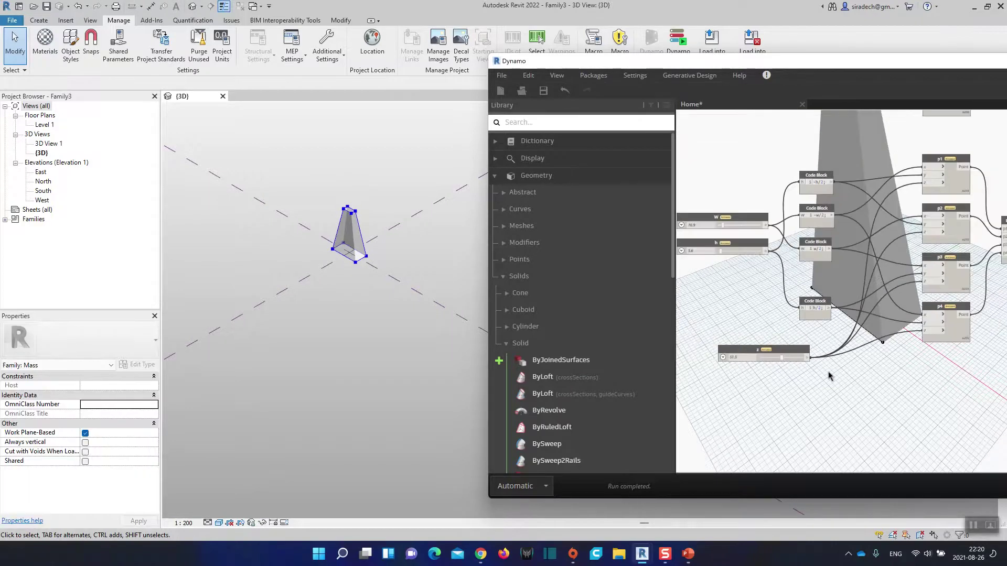
Step: Maximize the Dynamo window and bring the List Create and Solid.ByLoft nodes into view
{"action": "left_click_drag", "start_coordinate": [832, 69], "coordinate": [576, 120]}
{"action": "left_click", "coordinate": [820, 105]}
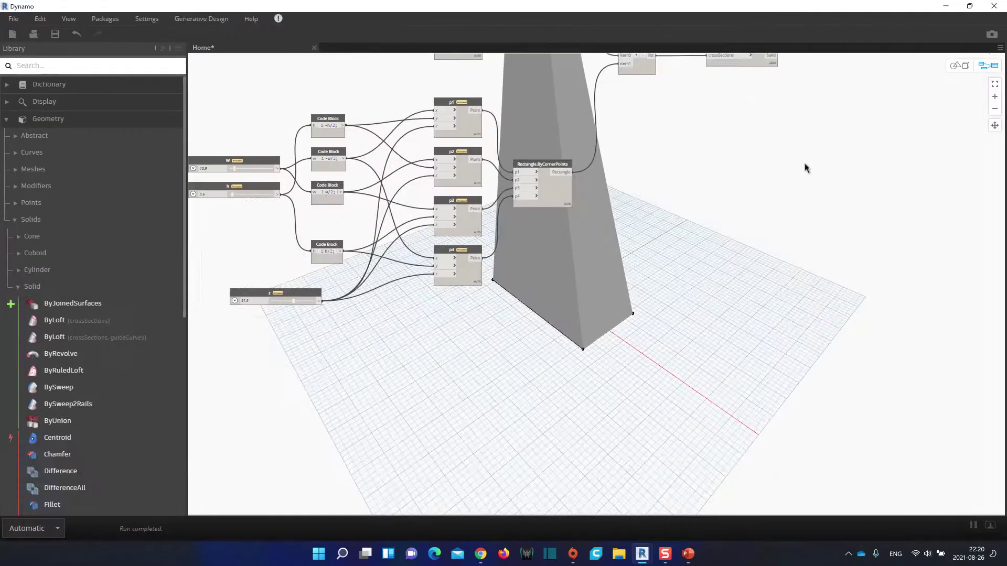
{"action": "scroll", "coordinate": [716, 216], "scroll_direction": "down", "scroll_amount": 2}
{"action": "scroll", "coordinate": [717, 210], "scroll_direction": "up", "scroll_amount": 5}
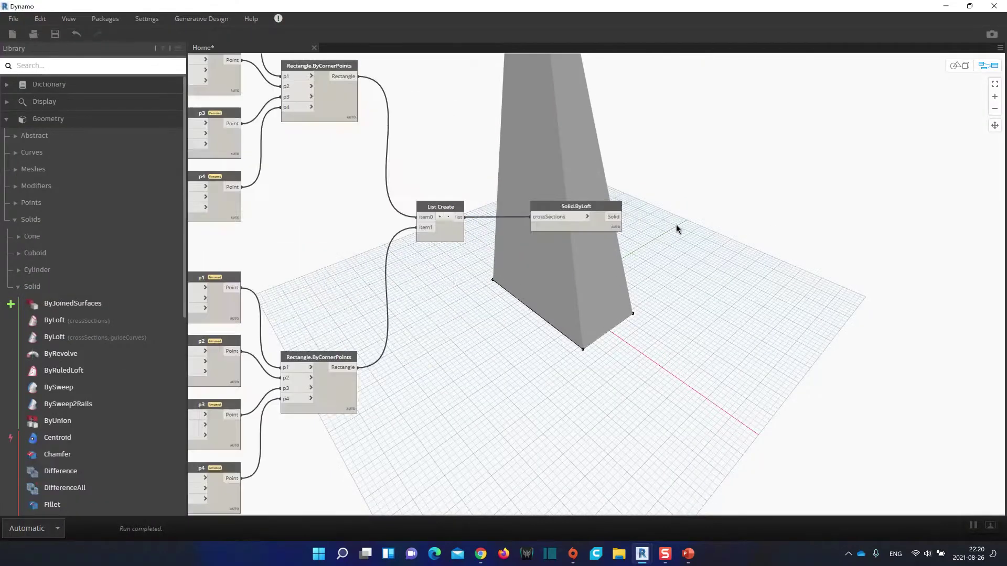
{"action": "middle_click_drag", "start_coordinate": [659, 219], "coordinate": [650, 260]}
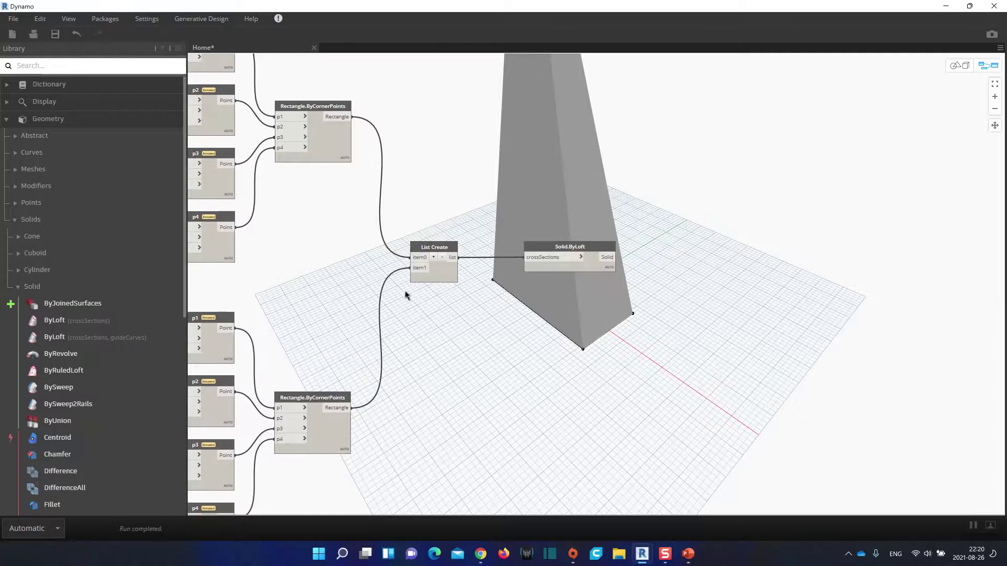
Step: Search the node library for "scale" and place a Geometry.Scale node with the amount input beyond Solid.ByLoft
{"action": "right_click", "coordinate": [708, 179]}
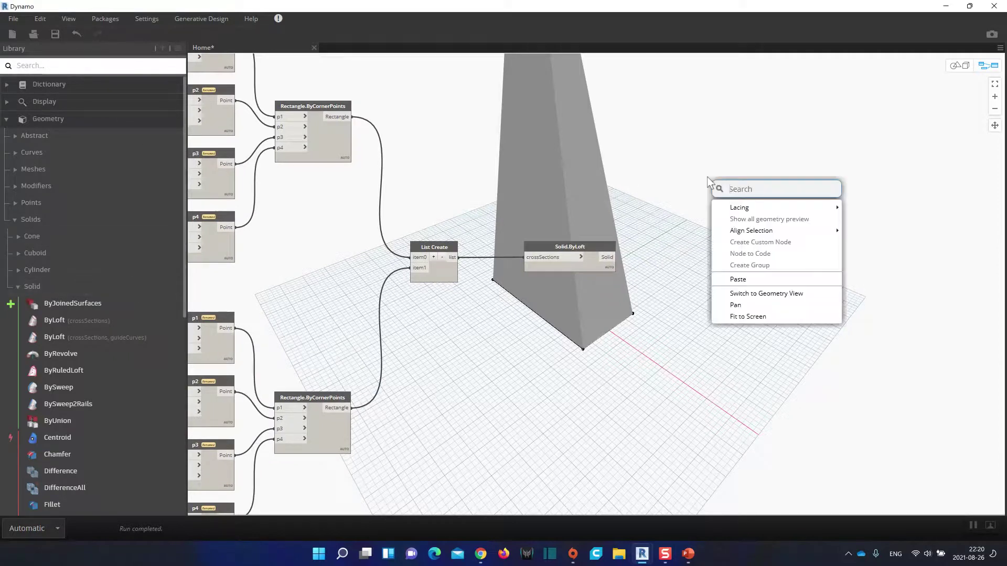
{"action": "left_click", "coordinate": [84, 64]}
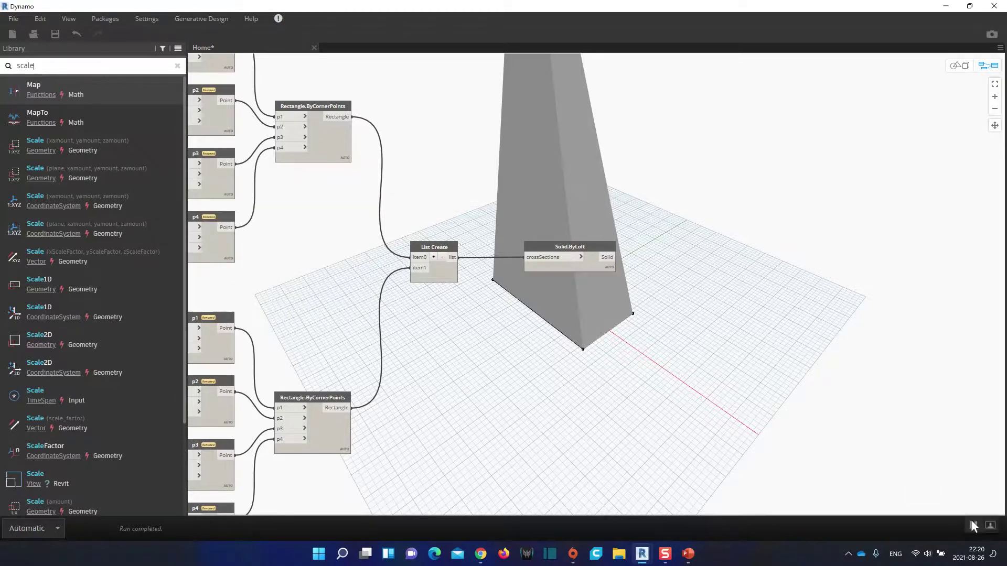
{"action": "scroll", "coordinate": [132, 356], "scroll_direction": "down", "scroll_amount": 3}
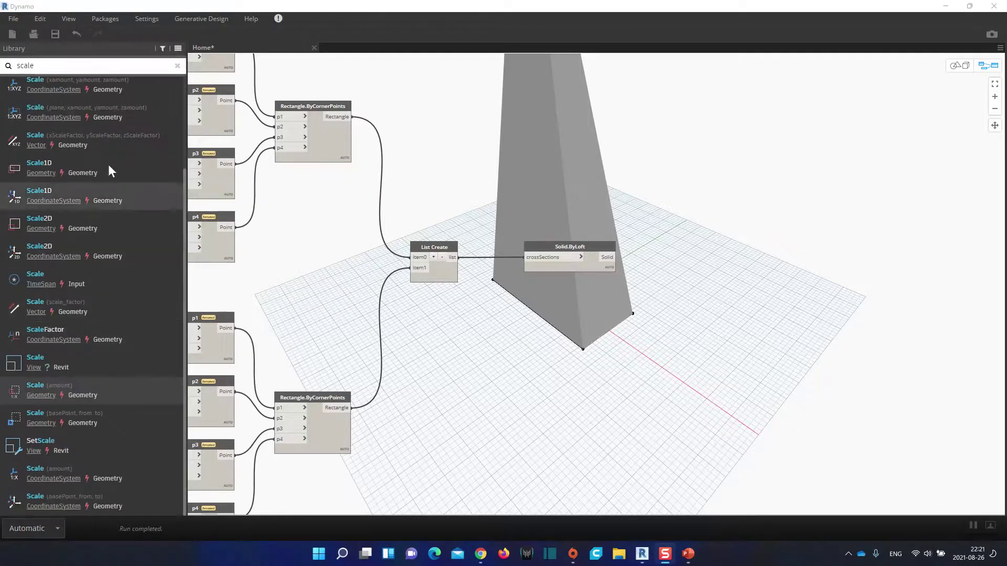
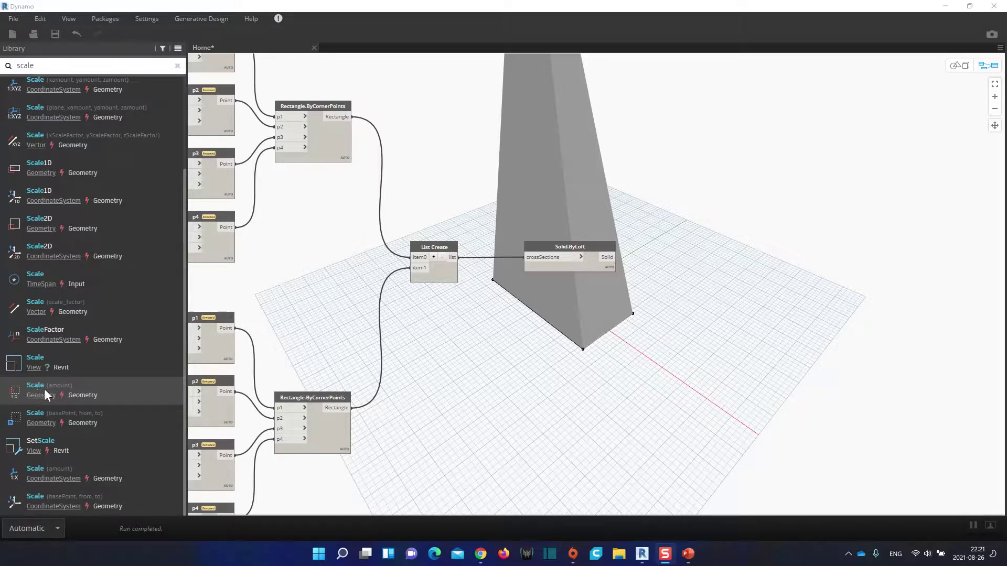
{"action": "left_click", "coordinate": [117, 391]}
{"action": "left_click_drag", "start_coordinate": [631, 271], "coordinate": [759, 257]}
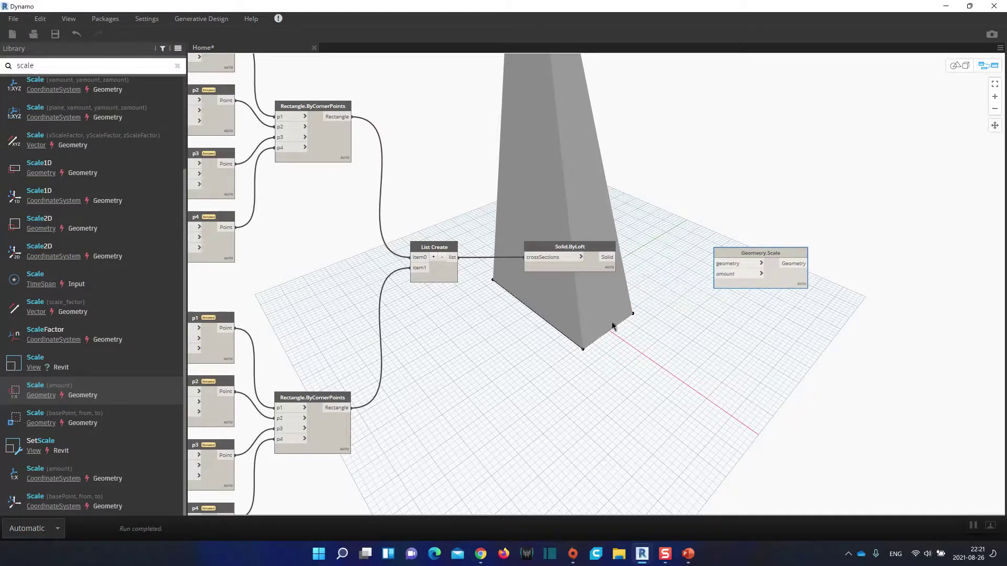
{"action": "scroll", "coordinate": [778, 287], "scroll_direction": "up", "scroll_amount": 2}
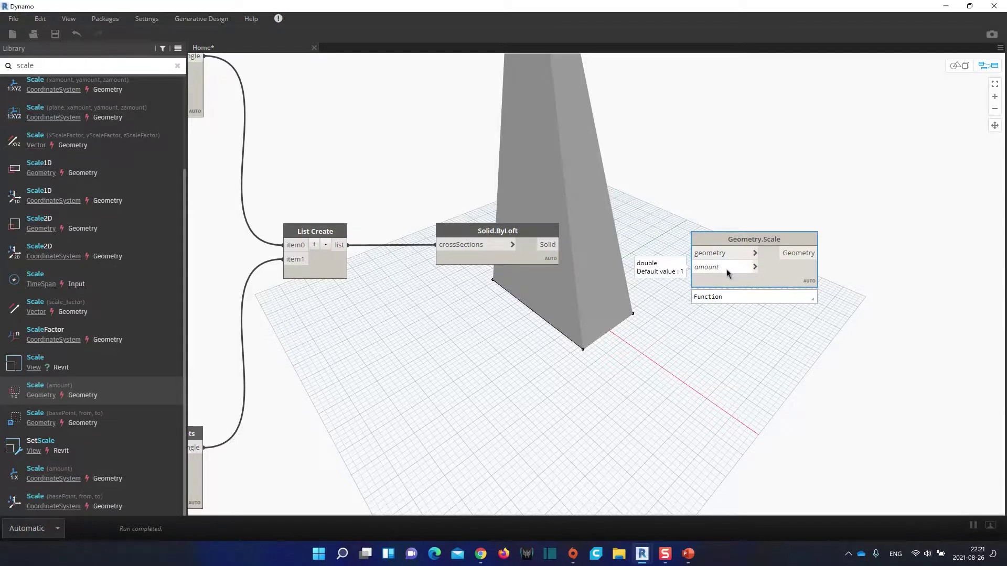
{"action": "left_click_drag", "start_coordinate": [741, 241], "coordinate": [747, 225]}
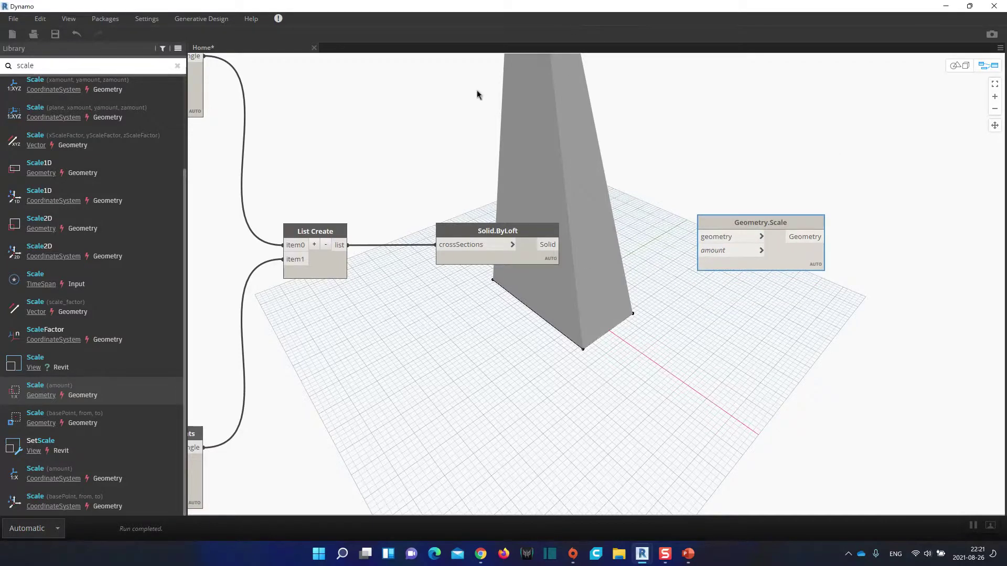
Step: Restore Dynamo to a smaller window beside Revit's 3D view and reframe that view on the crossing reference planes
{"action": "left_click_drag", "start_coordinate": [514, 6], "coordinate": [697, 48]}
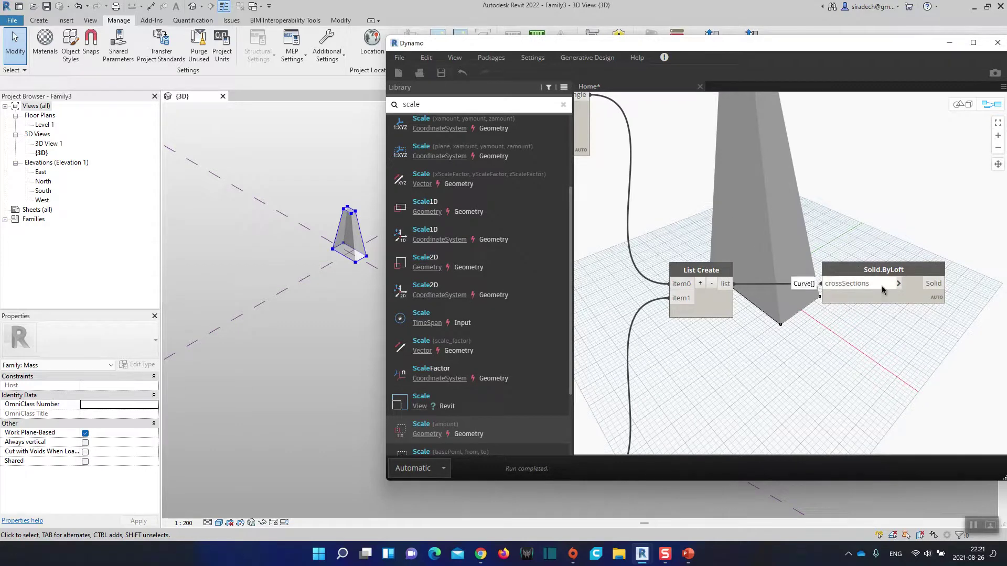
{"action": "scroll", "coordinate": [872, 280], "scroll_direction": "down", "scroll_amount": 4}
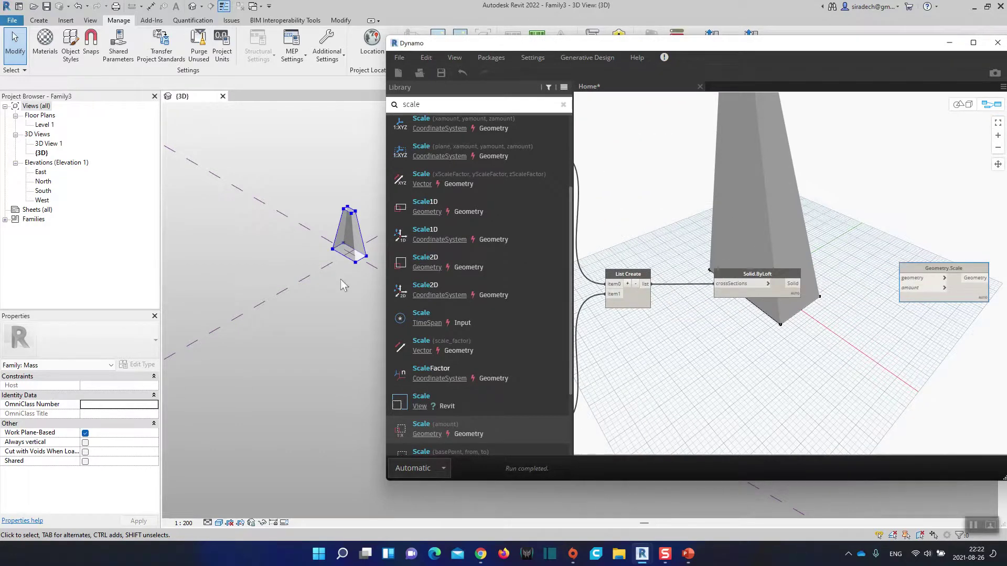
{"action": "scroll", "coordinate": [341, 284], "scroll_direction": "down", "scroll_amount": 5}
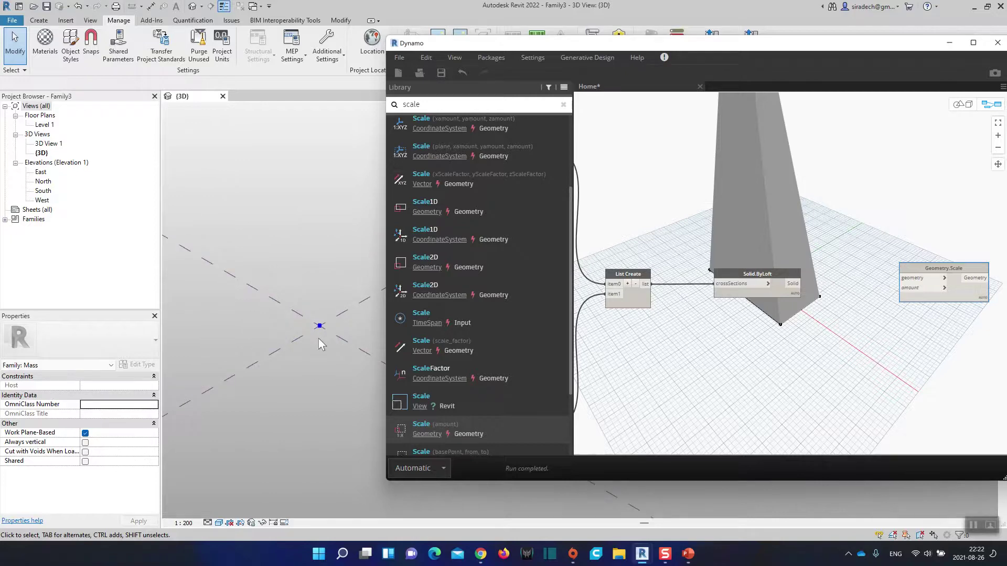
{"action": "scroll", "coordinate": [320, 344], "scroll_direction": "up", "scroll_amount": 5}
{"action": "scroll", "coordinate": [325, 341], "scroll_direction": "up", "scroll_amount": 2}
Step: Connect Solid.ByLoft's Solid output to Geometry.Scale's geometry input and line up the two nodes
{"action": "left_click_drag", "start_coordinate": [939, 271], "coordinate": [916, 270]}
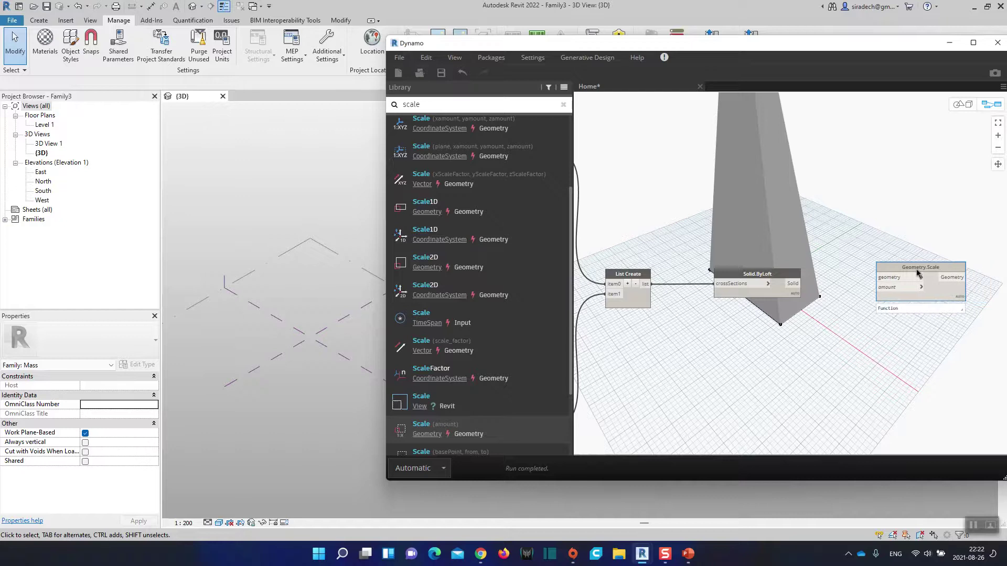
{"action": "left_click", "coordinate": [794, 287]}
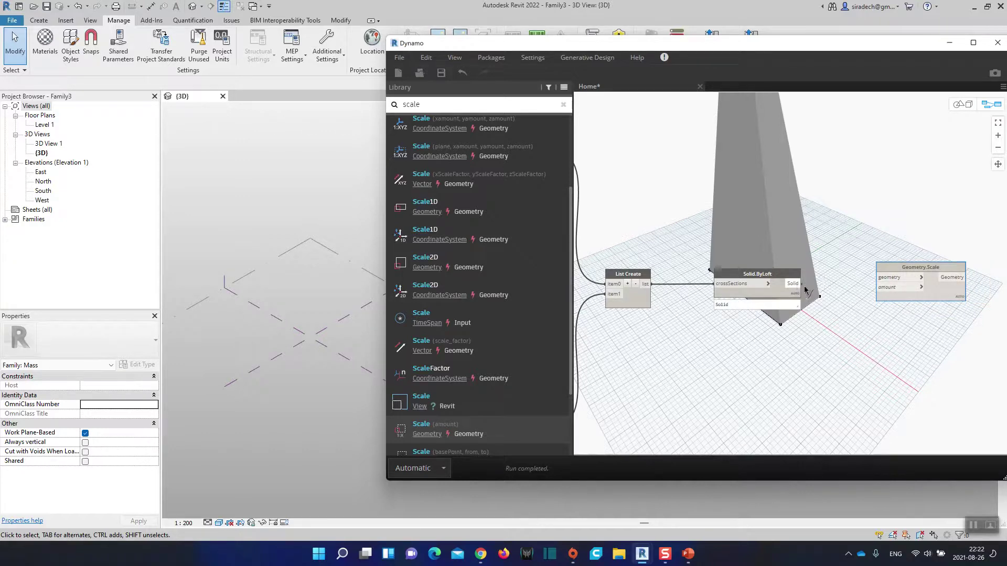
{"action": "left_click", "coordinate": [886, 282]}
{"action": "left_click_drag", "start_coordinate": [902, 268], "coordinate": [903, 275]}
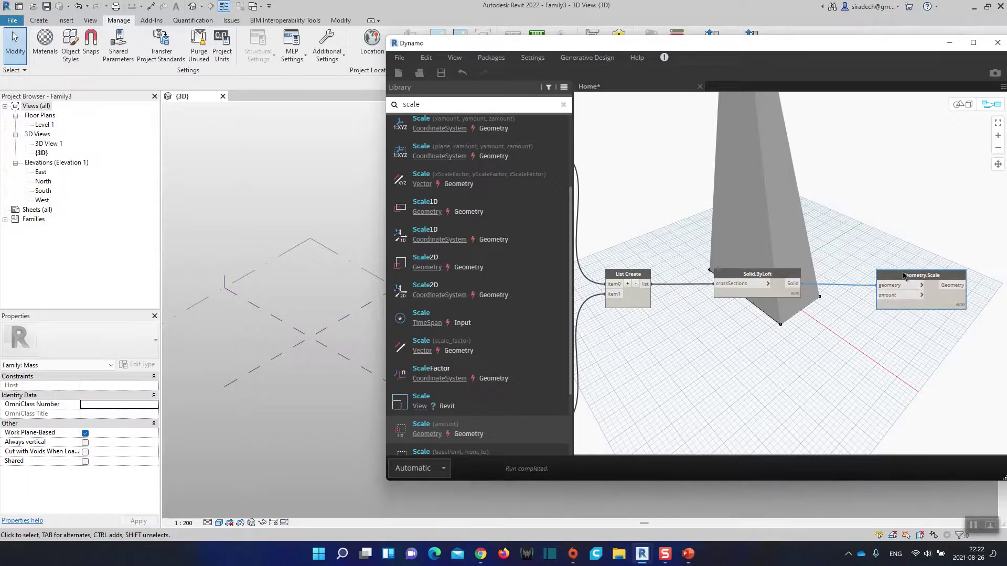
Step: Add a Code Block containing 1000; and connect it to Geometry.Scale's amount input
{"action": "double_click", "coordinate": [816, 338]}
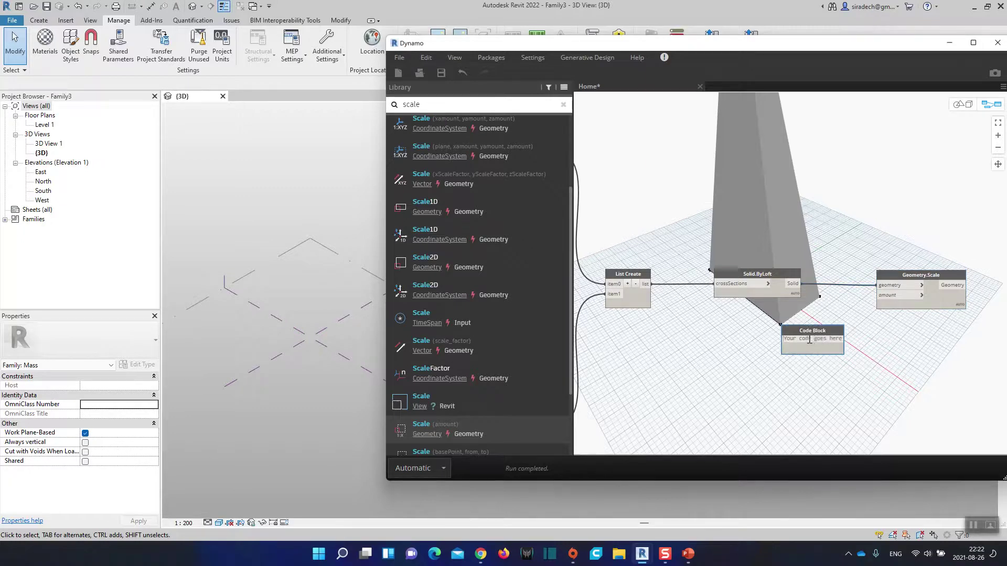
{"action": "type", "text": "1000;"}
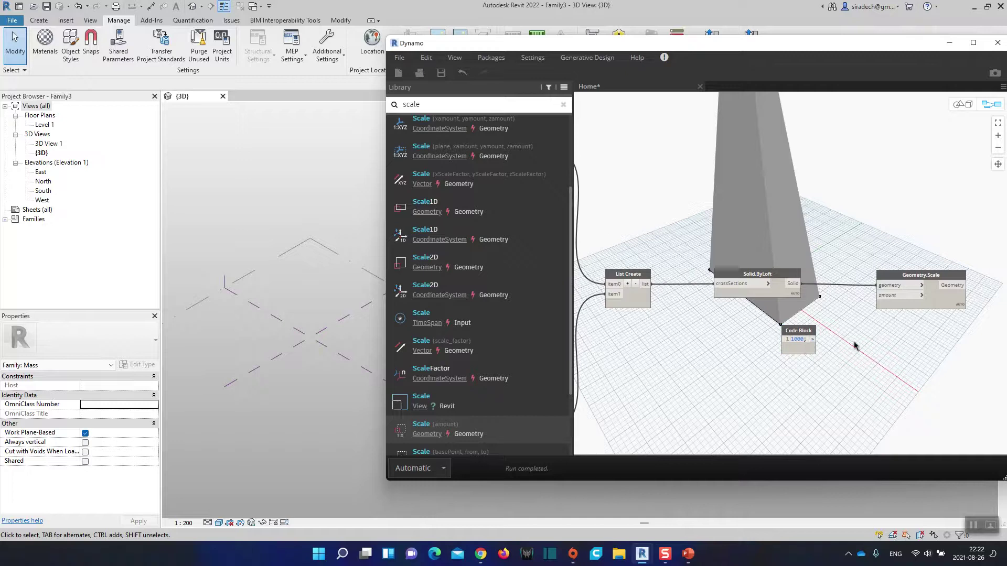
{"action": "left_click", "coordinate": [853, 347]}
{"action": "left_click_drag", "start_coordinate": [827, 339], "coordinate": [887, 297]}
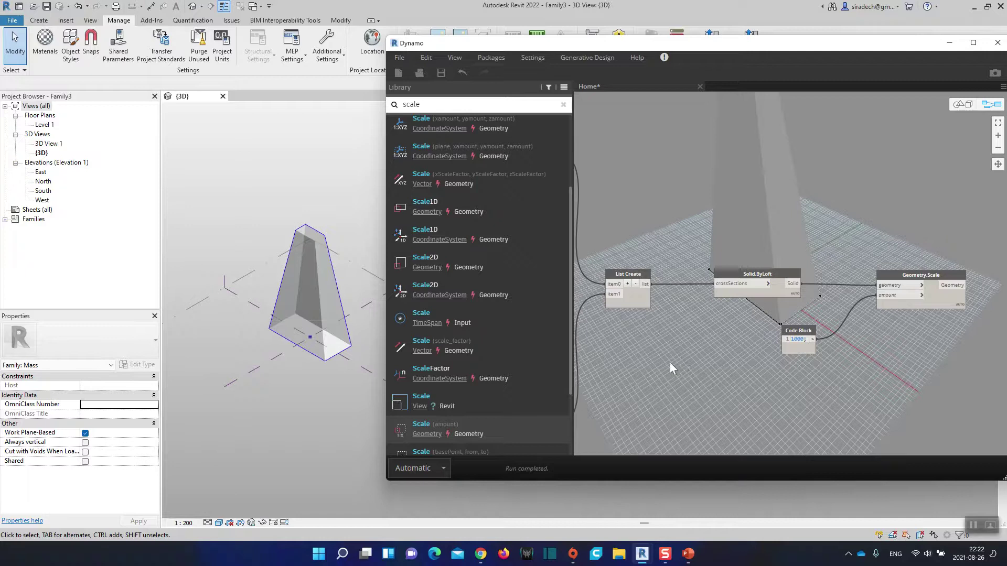
Step: Examine the size of the scaled solid against the original loft in Dynamo's geometry view, and return to the graph
{"action": "scroll", "coordinate": [686, 344], "scroll_direction": "down", "scroll_amount": 5}
{"action": "scroll", "coordinate": [695, 341], "scroll_direction": "up", "scroll_amount": 5}
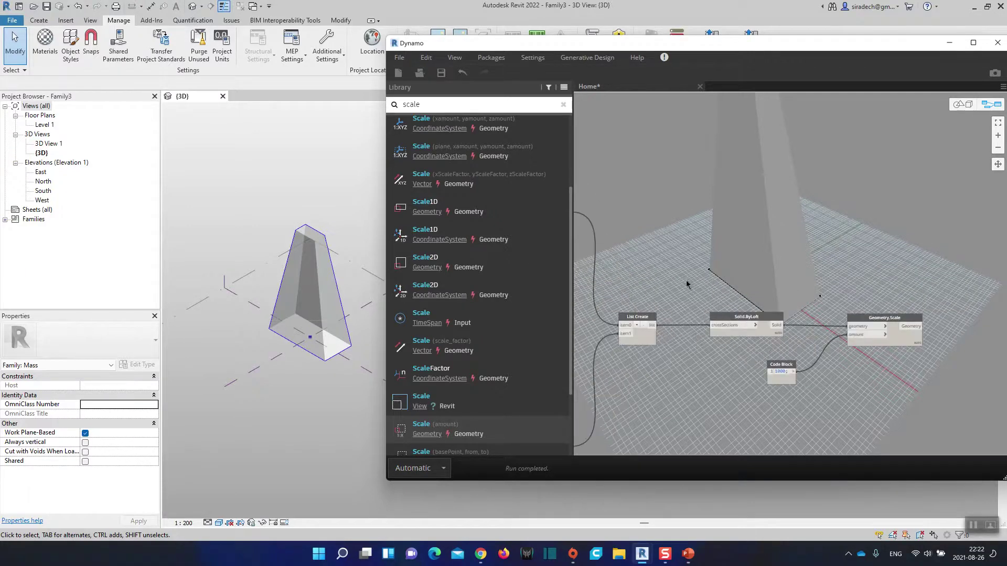
{"action": "scroll", "coordinate": [686, 283], "scroll_direction": "down", "scroll_amount": 5}
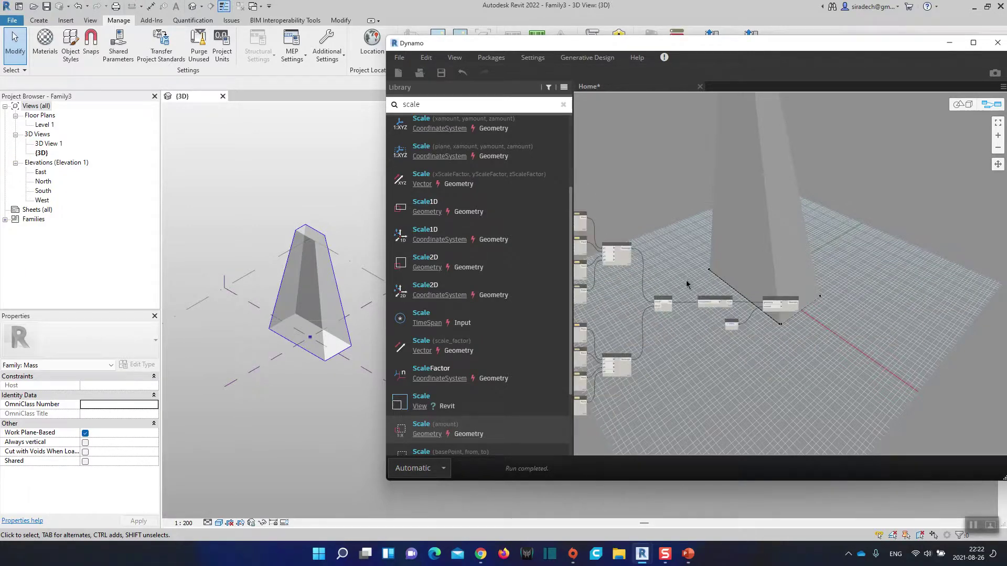
{"action": "left_click", "coordinate": [959, 104]}
{"action": "scroll", "coordinate": [810, 228], "scroll_direction": "down", "scroll_amount": 5}
{"action": "scroll", "coordinate": [811, 228], "scroll_direction": "up", "scroll_amount": 10}
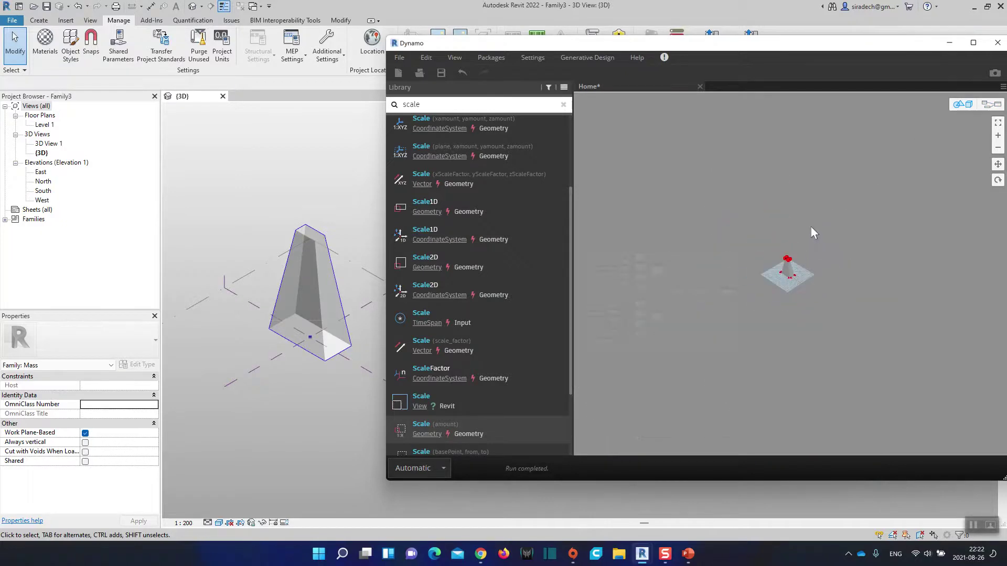
{"action": "scroll", "coordinate": [810, 225], "scroll_direction": "down", "scroll_amount": 6}
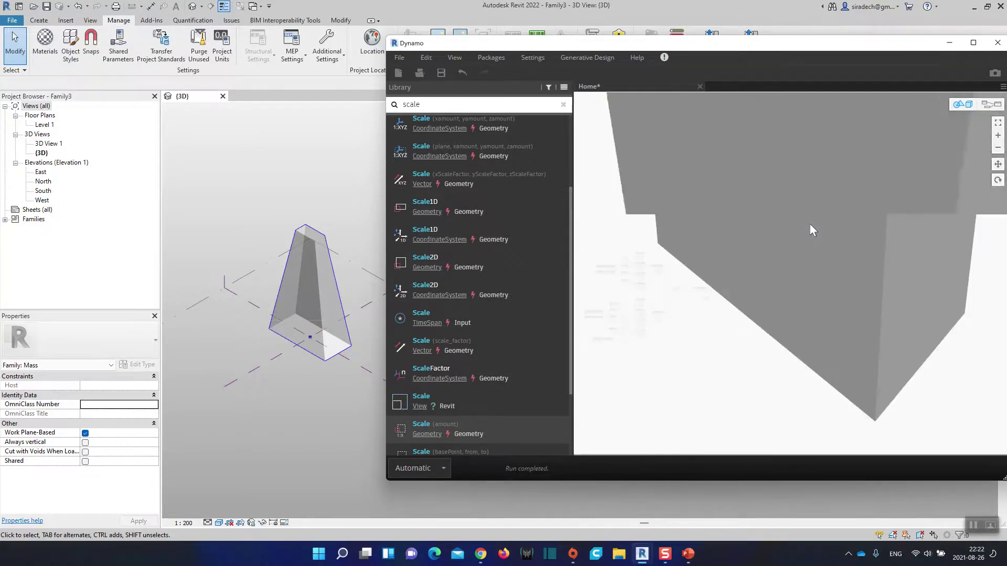
{"action": "scroll", "coordinate": [809, 223], "scroll_direction": "up", "scroll_amount": 8}
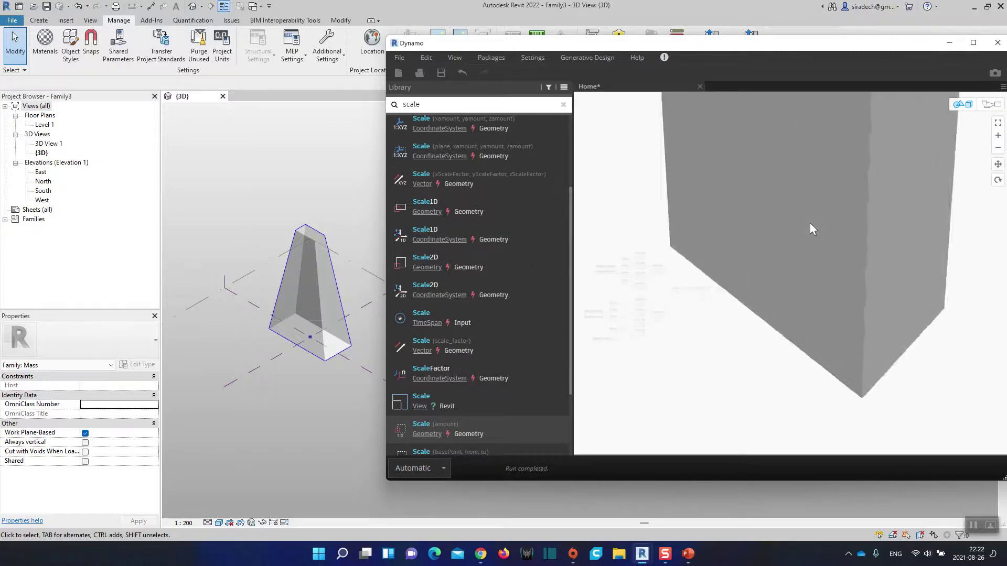
{"action": "scroll", "coordinate": [791, 280], "scroll_direction": "down", "scroll_amount": 8}
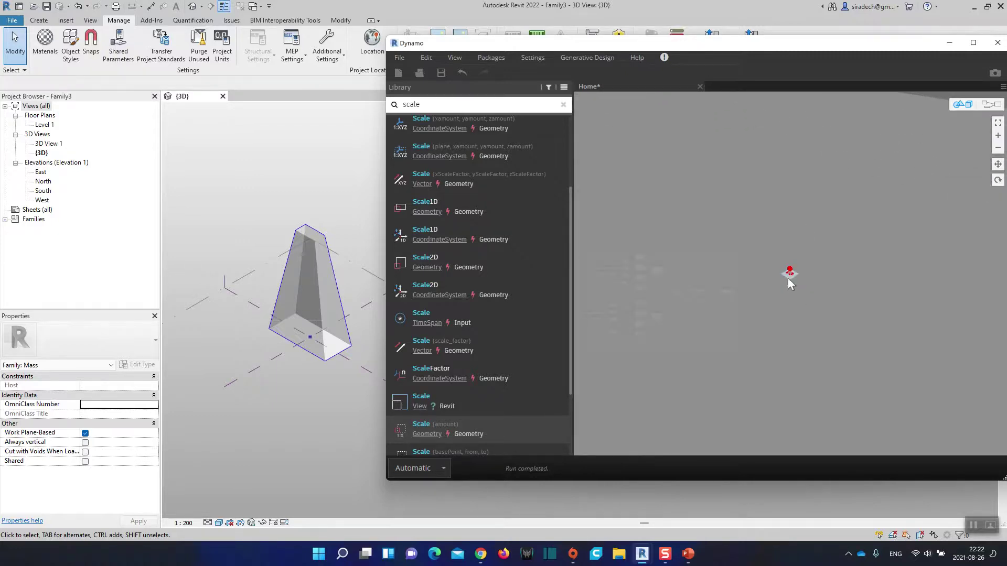
{"action": "key", "text": "ctrl+b"}
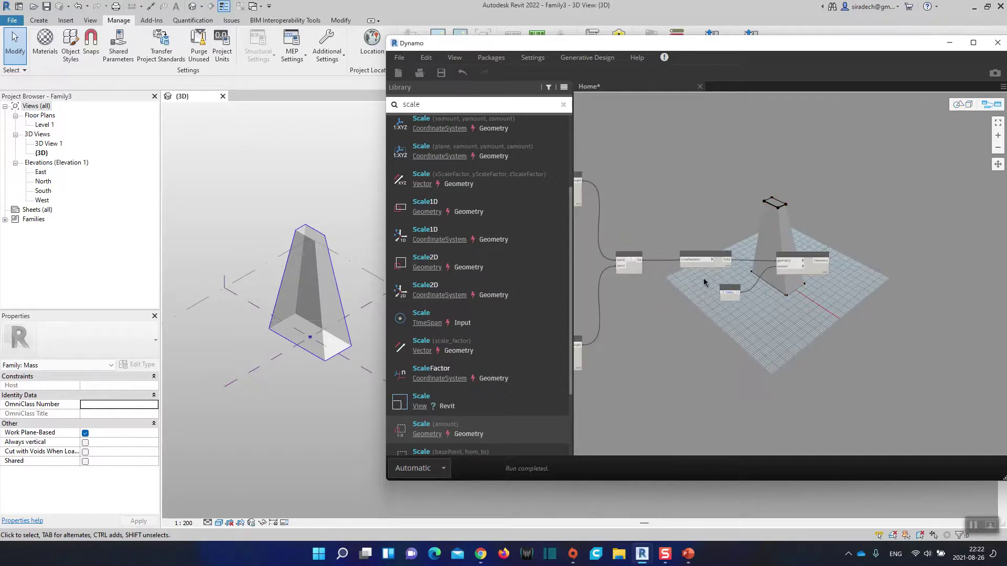
Step: Turn off the geometry preview of the Solid.ByLoft node
{"action": "scroll", "coordinate": [703, 278], "scroll_direction": "up", "scroll_amount": 5}
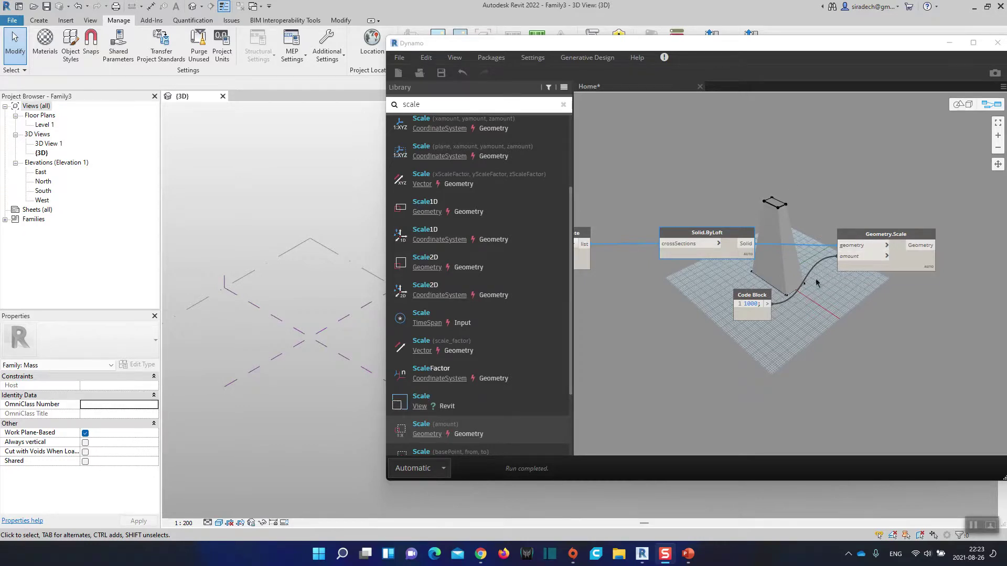
{"action": "mouse_move", "coordinate": [754, 307]}
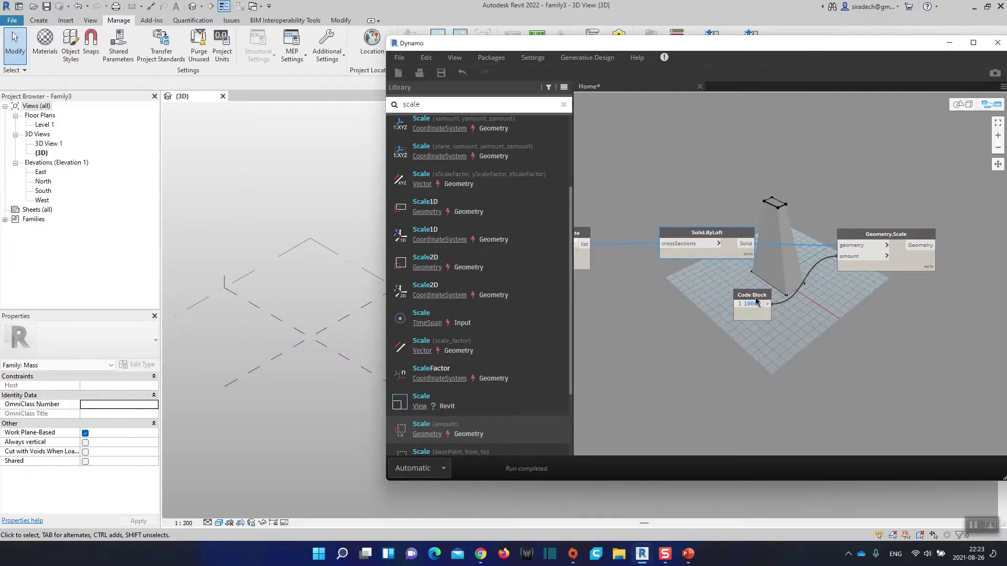
{"action": "right_click", "coordinate": [717, 262]}
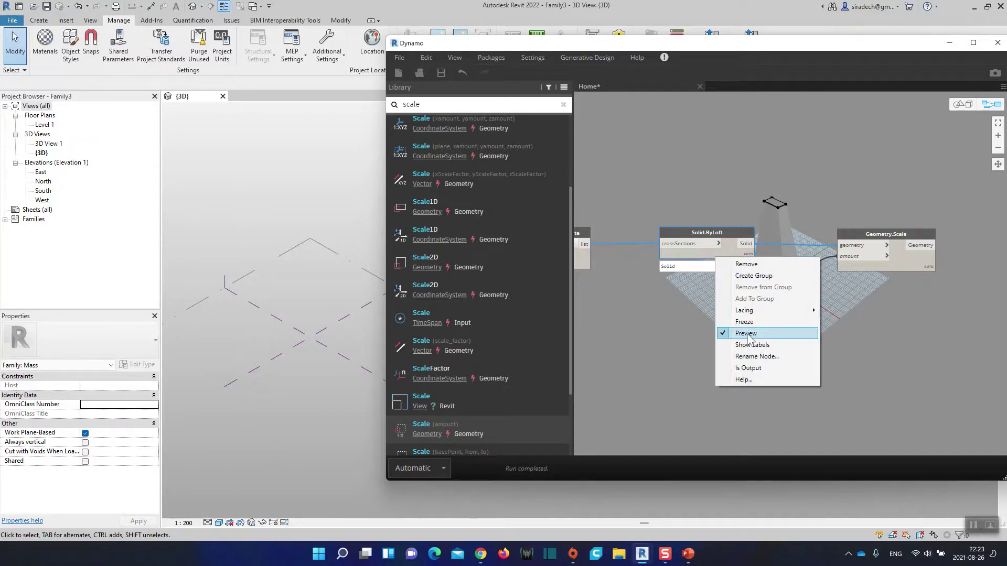
{"action": "left_click", "coordinate": [748, 333]}
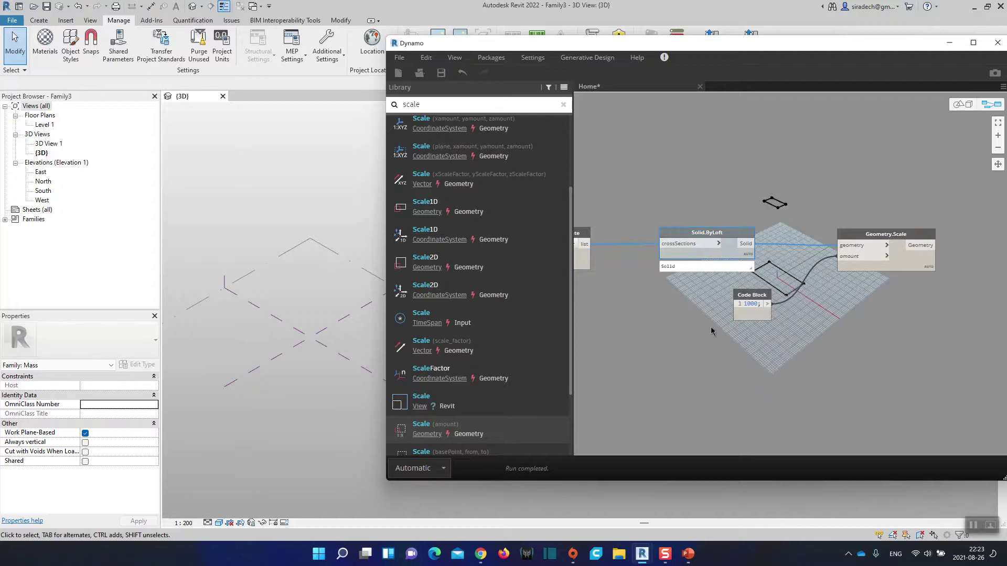
{"action": "left_click", "coordinate": [694, 327]}
Step: Examine the remaining previews around the reference planes in Revit's 3D view and around Geometry.Scale in the graph
{"action": "scroll", "coordinate": [688, 325], "scroll_direction": "down", "scroll_amount": 4}
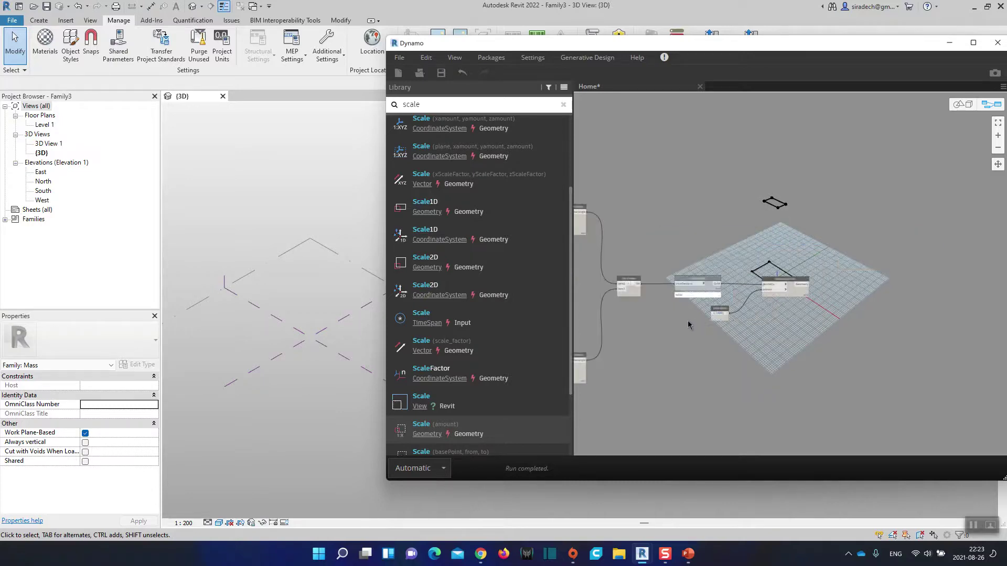
{"action": "left_click", "coordinate": [314, 210]}
{"action": "scroll", "coordinate": [346, 271], "scroll_direction": "down", "scroll_amount": 1}
{"action": "scroll", "coordinate": [345, 266], "scroll_direction": "up", "scroll_amount": 3}
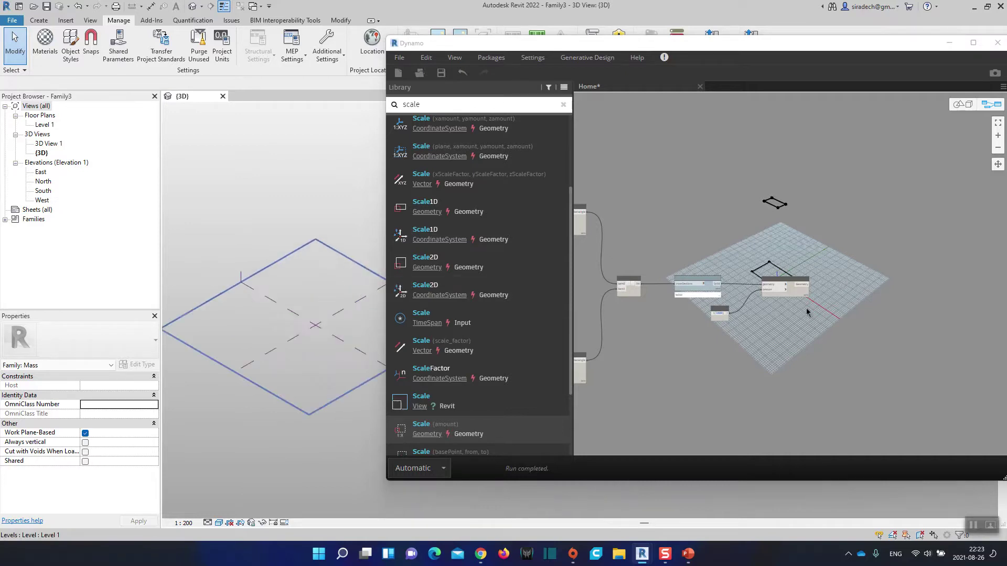
{"action": "scroll", "coordinate": [797, 303], "scroll_direction": "up", "scroll_amount": 3}
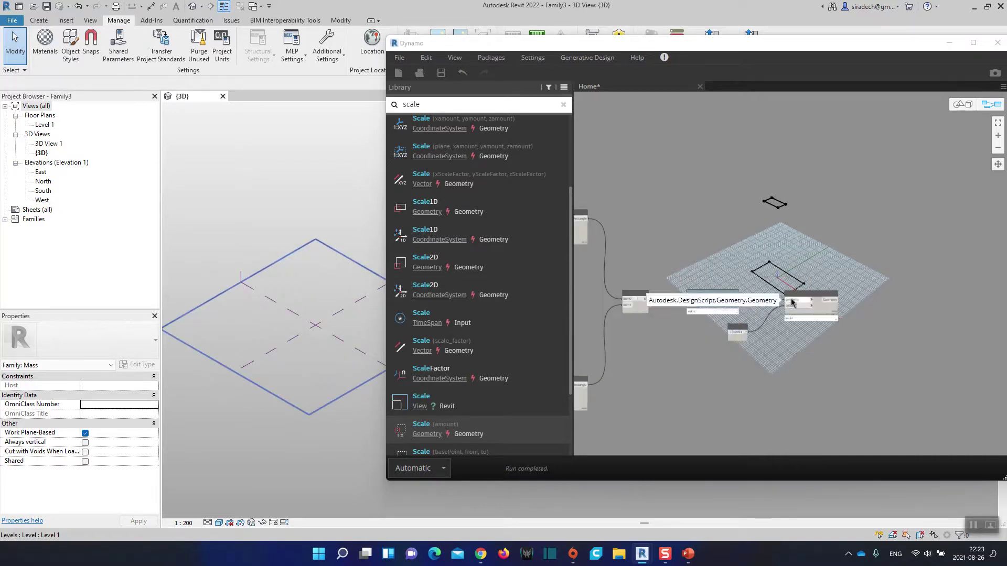
{"action": "left_click", "coordinate": [769, 336]}
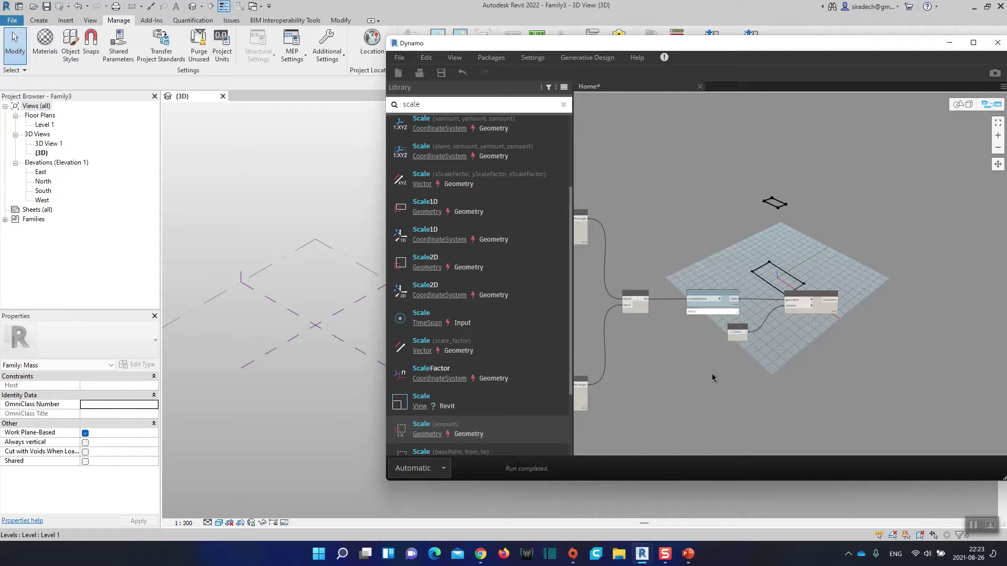
{"action": "scroll", "coordinate": [836, 344], "scroll_direction": "down", "scroll_amount": 2}
{"action": "scroll", "coordinate": [828, 341], "scroll_direction": "up", "scroll_amount": 4}
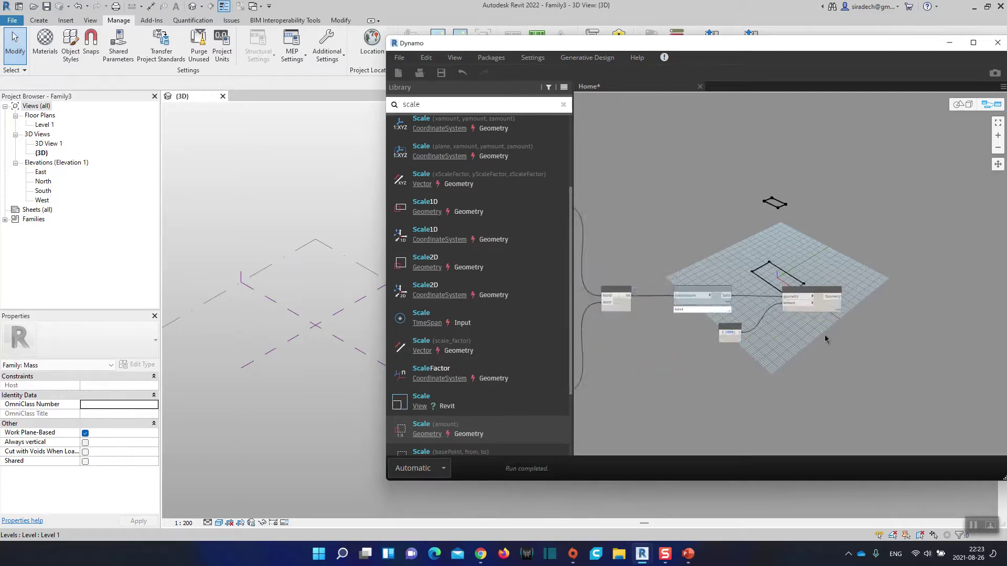
Step: Turn the geometry preview of the Solid.ByLoft node back on
{"action": "left_click", "coordinate": [704, 290]}
{"action": "right_click", "coordinate": [699, 300]}
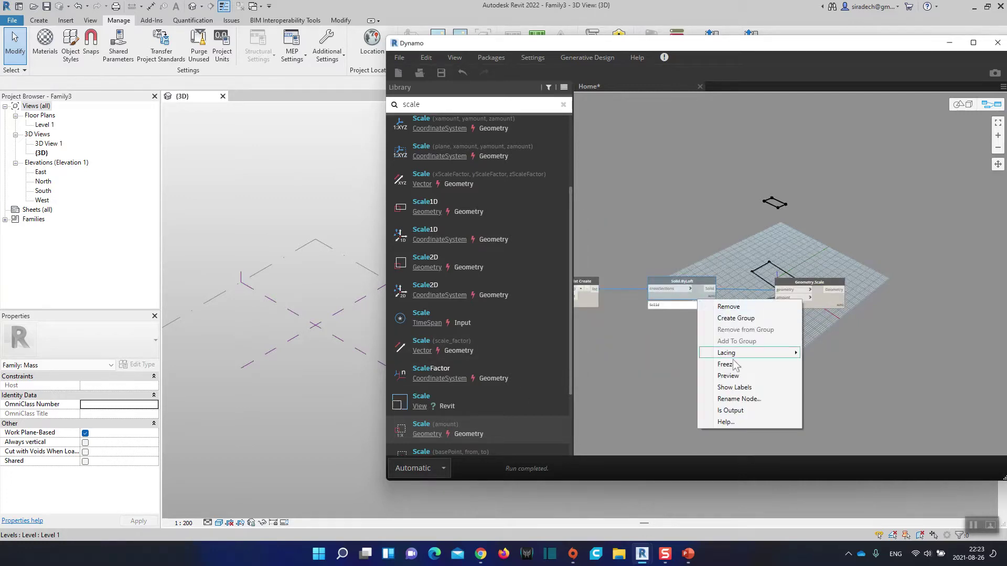
{"action": "left_click", "coordinate": [738, 377]}
{"action": "left_click", "coordinate": [773, 327]}
{"action": "scroll", "coordinate": [775, 327], "scroll_direction": "down", "scroll_amount": 3}
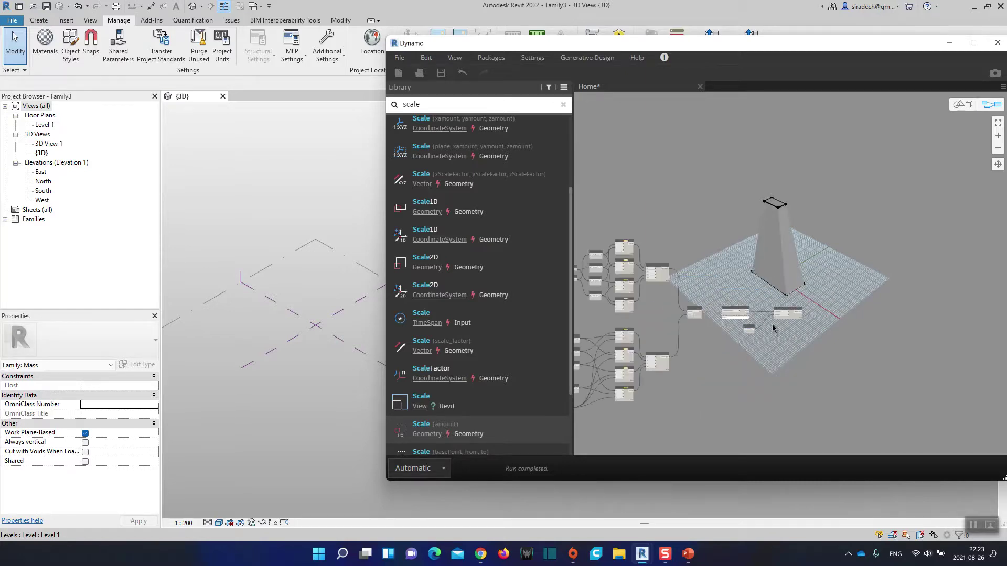
{"action": "scroll", "coordinate": [797, 321], "scroll_direction": "up", "scroll_amount": 3}
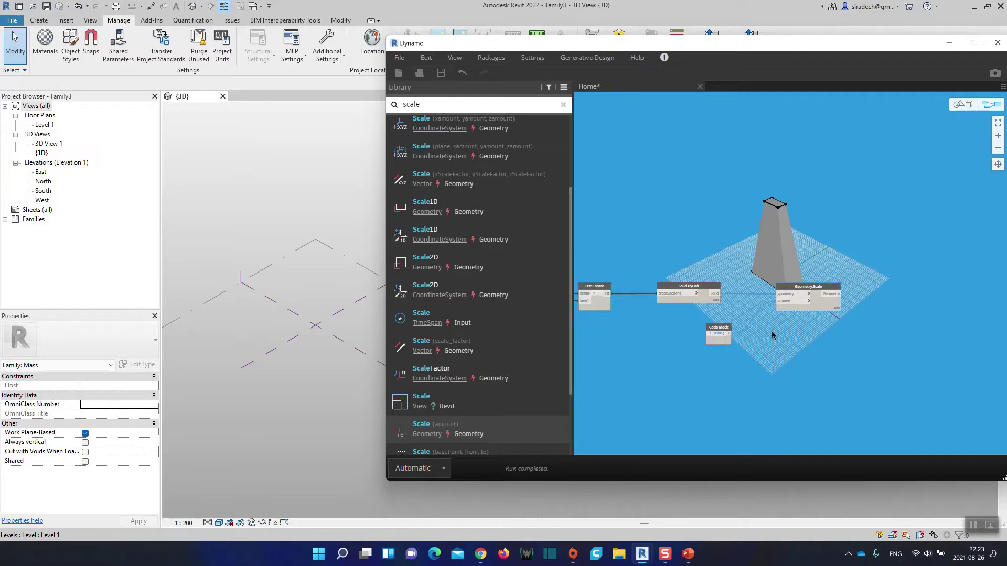
{"action": "left_click_drag", "start_coordinate": [778, 301], "coordinate": [729, 334]}
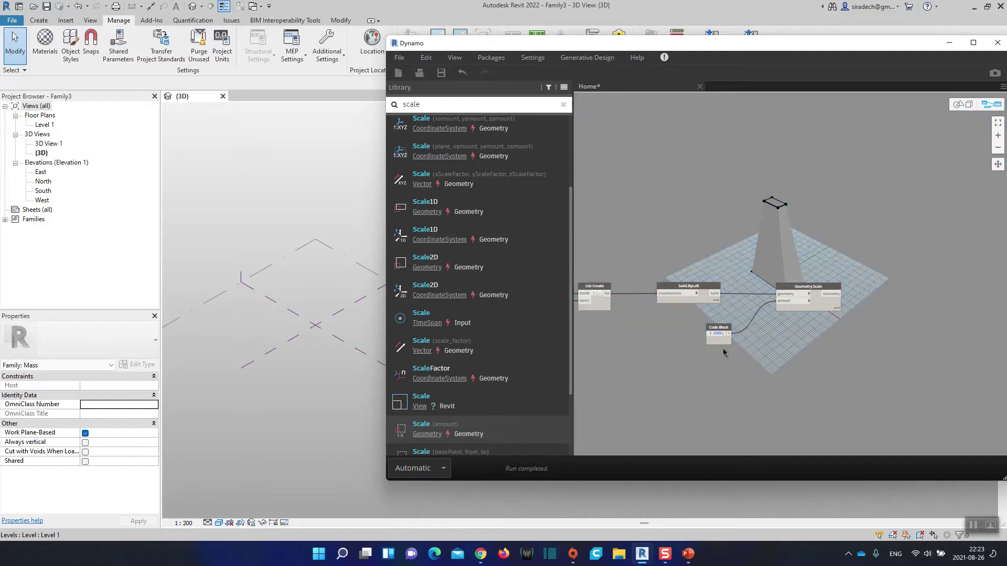
Step: Check the graph's run mode options and keep the mode on Automatic
{"action": "left_click", "coordinate": [441, 467]}
{"action": "left_click", "coordinate": [427, 504]}
{"action": "scroll", "coordinate": [768, 383], "scroll_direction": "down", "scroll_amount": 4}
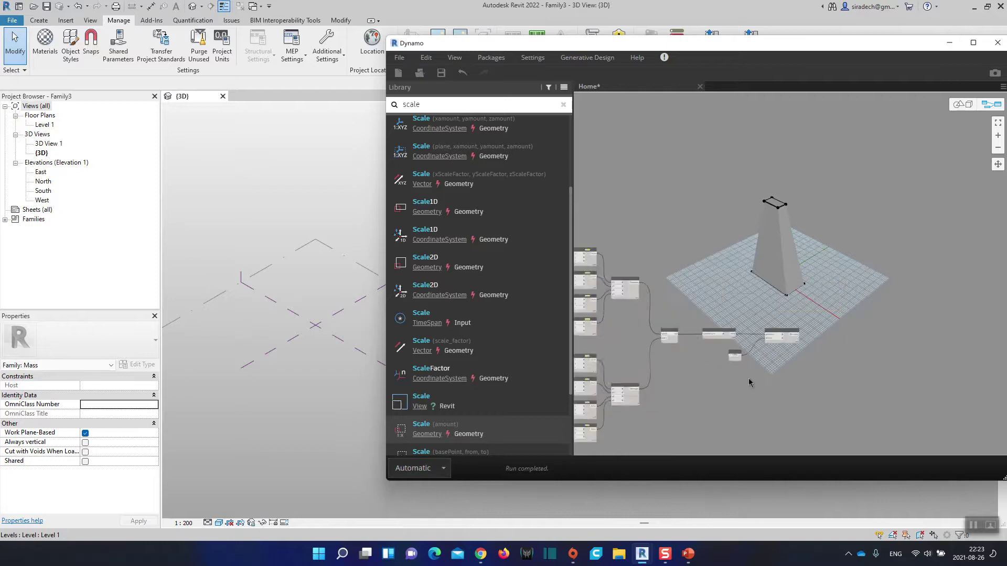
{"action": "left_click", "coordinate": [973, 525]}
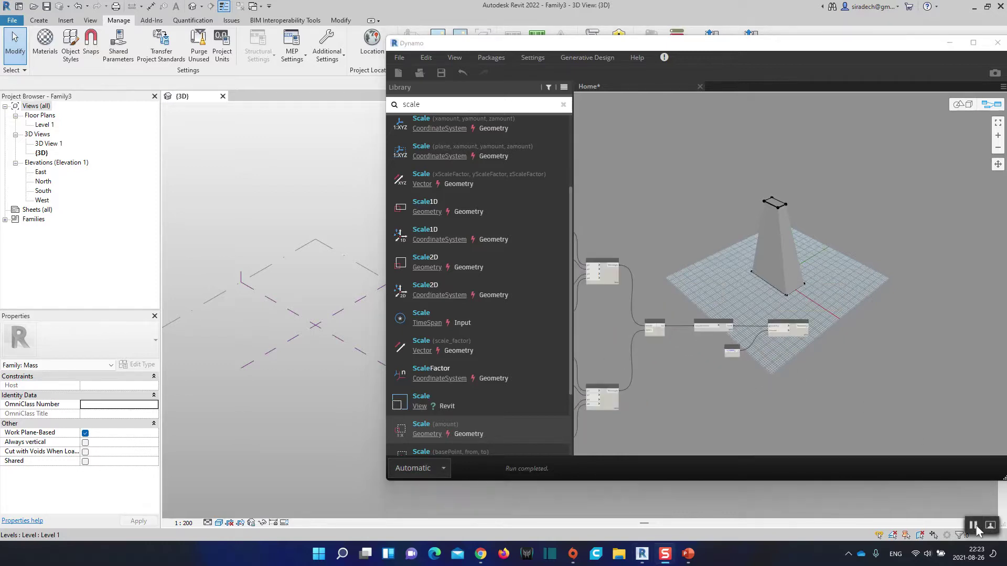
Step: Turn off the geometry preview of the Solid.ByLoft node and deselect it
{"action": "scroll", "coordinate": [781, 289], "scroll_direction": "up", "scroll_amount": 2}
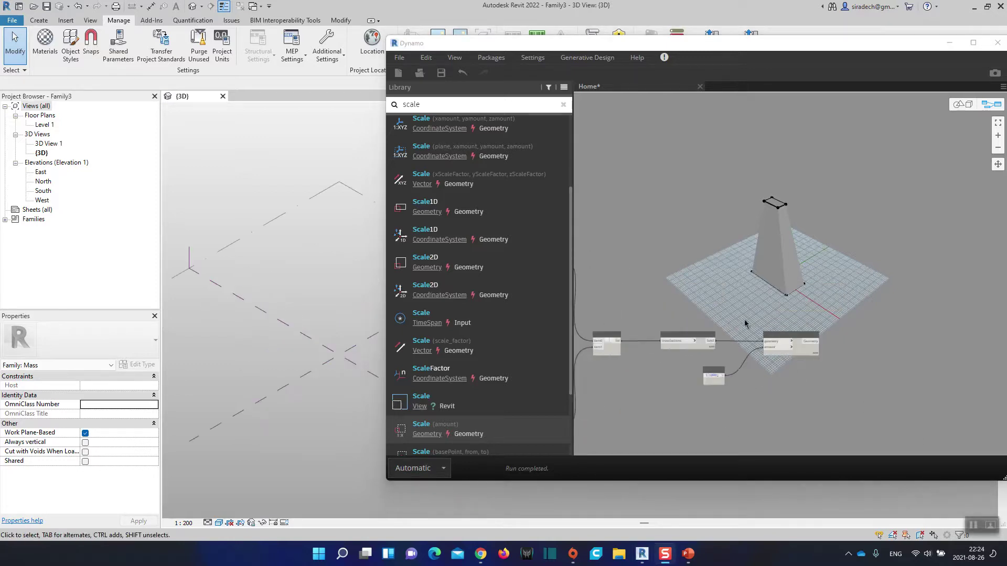
{"action": "left_click", "coordinate": [695, 351]}
{"action": "right_click", "coordinate": [695, 350]}
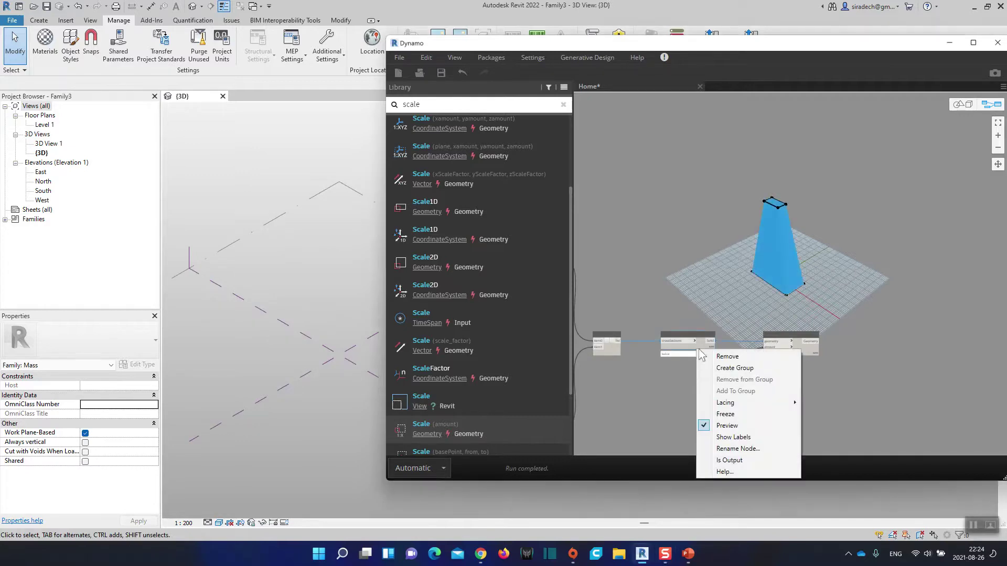
{"action": "left_click", "coordinate": [726, 424]}
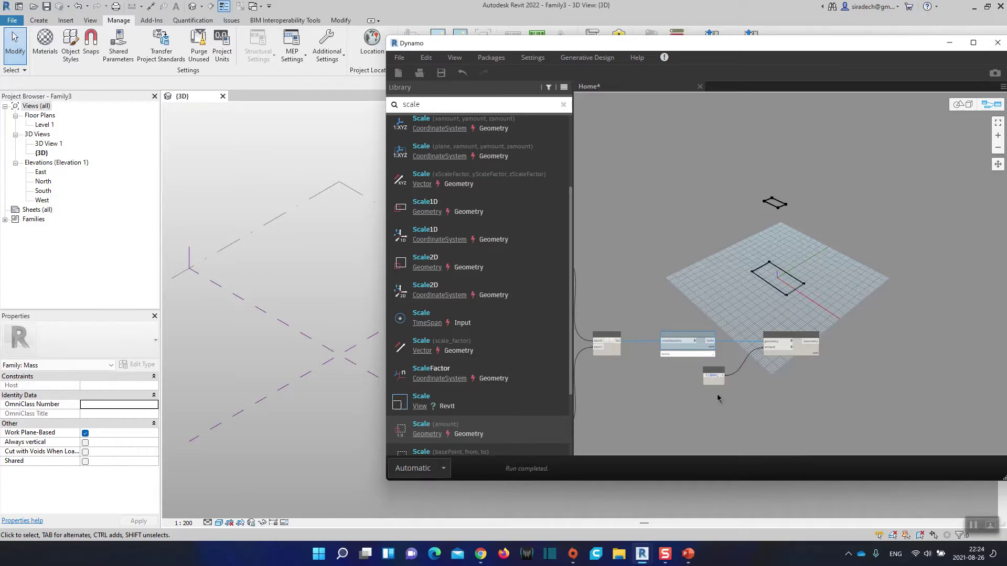
{"action": "left_click", "coordinate": [717, 398]}
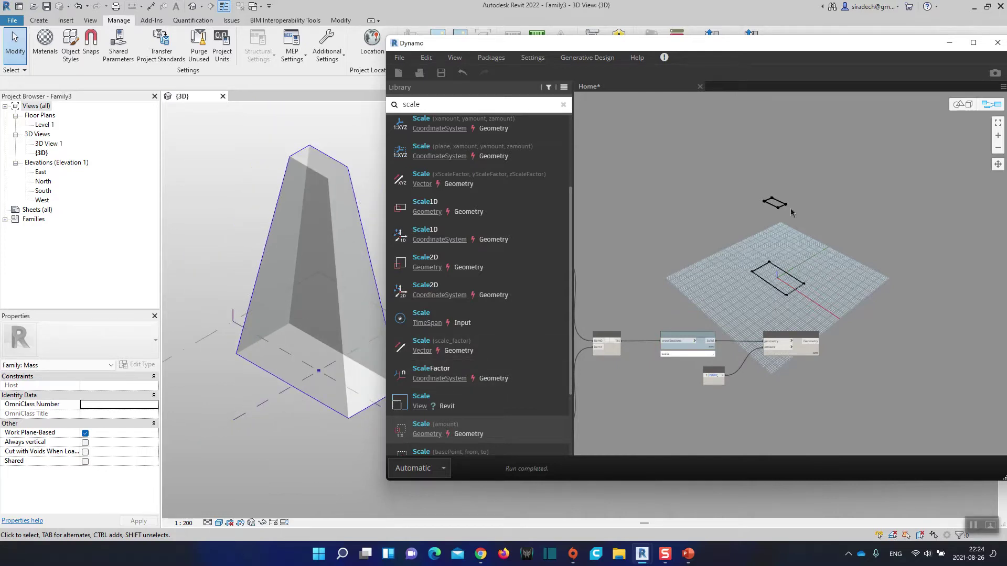
{"action": "scroll", "coordinate": [770, 241], "scroll_direction": "up", "scroll_amount": 2}
{"action": "scroll", "coordinate": [755, 262], "scroll_direction": "down", "scroll_amount": 2}
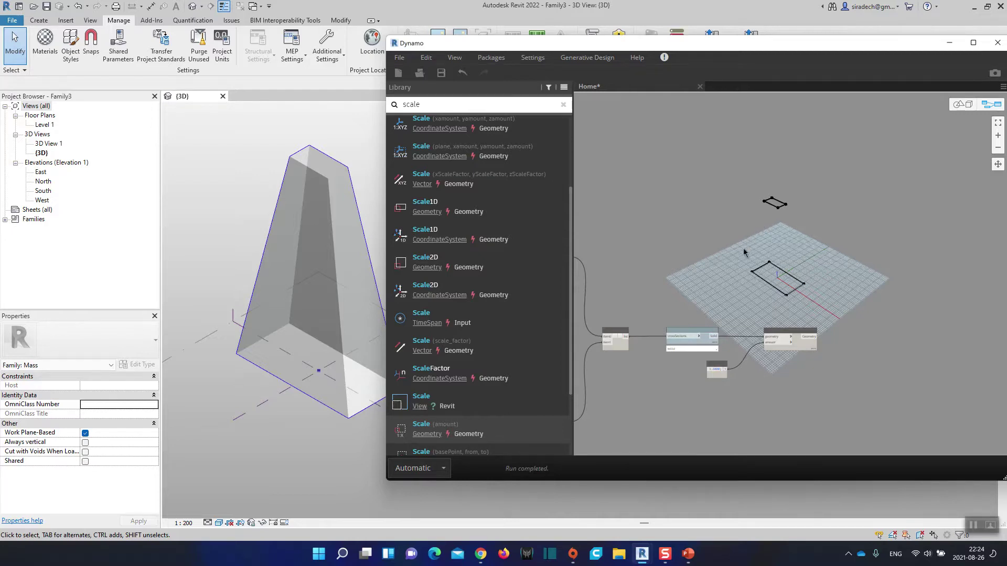
Step: Maximize the Dynamo window and bring the complete node graph into view
{"action": "left_click_drag", "start_coordinate": [897, 48], "coordinate": [858, 49]}
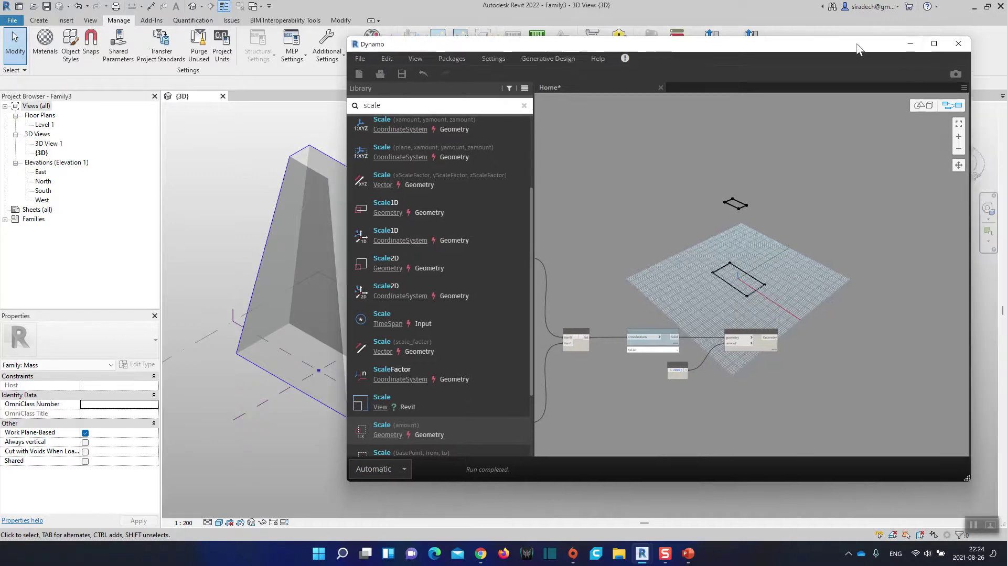
{"action": "left_click", "coordinate": [934, 43]}
{"action": "scroll", "coordinate": [687, 319], "scroll_direction": "up", "scroll_amount": 5}
{"action": "middle_click_drag", "start_coordinate": [492, 228], "coordinate": [644, 273]}
{"action": "scroll", "coordinate": [603, 262], "scroll_direction": "down", "scroll_amount": 1}
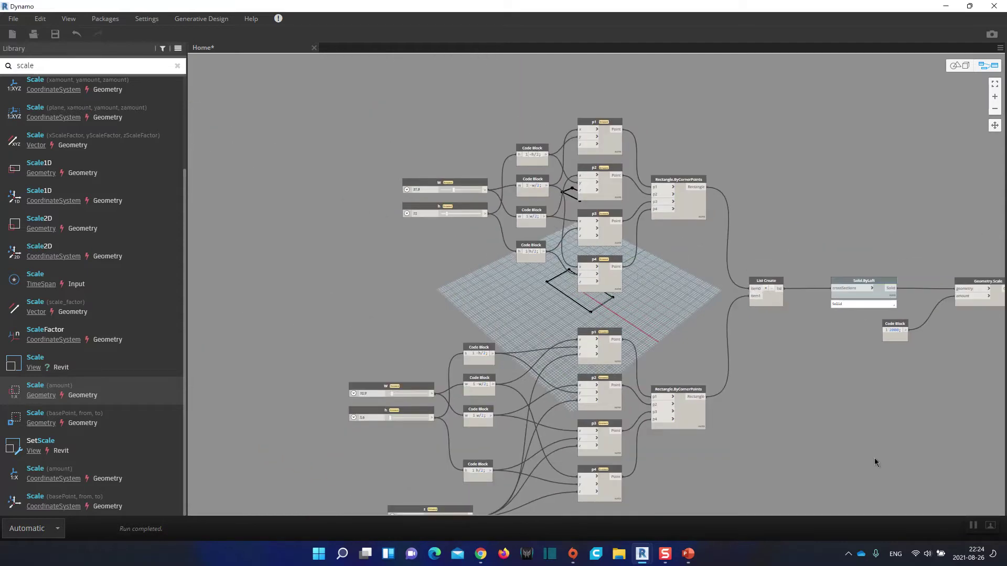
{"action": "left_click", "coordinate": [976, 524]}
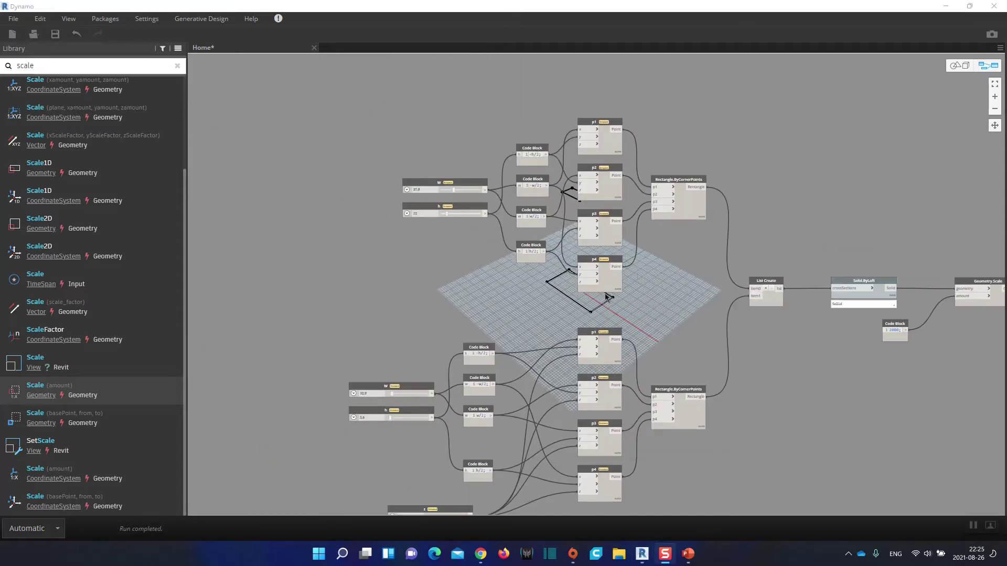
{"action": "middle_click_drag", "start_coordinate": [520, 281], "coordinate": [421, 240]}
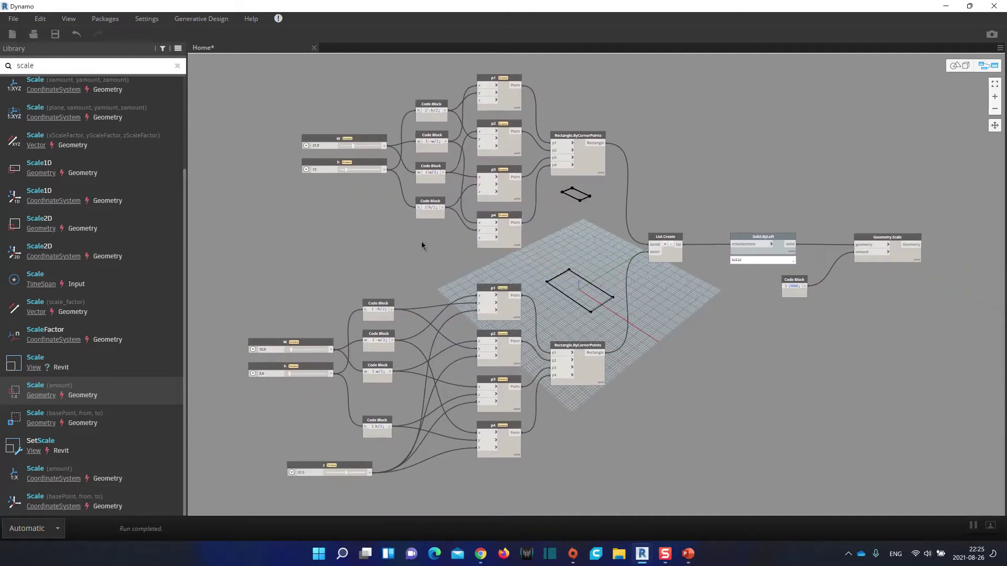
{"action": "middle_click_drag", "start_coordinate": [688, 310], "coordinate": [717, 320]}
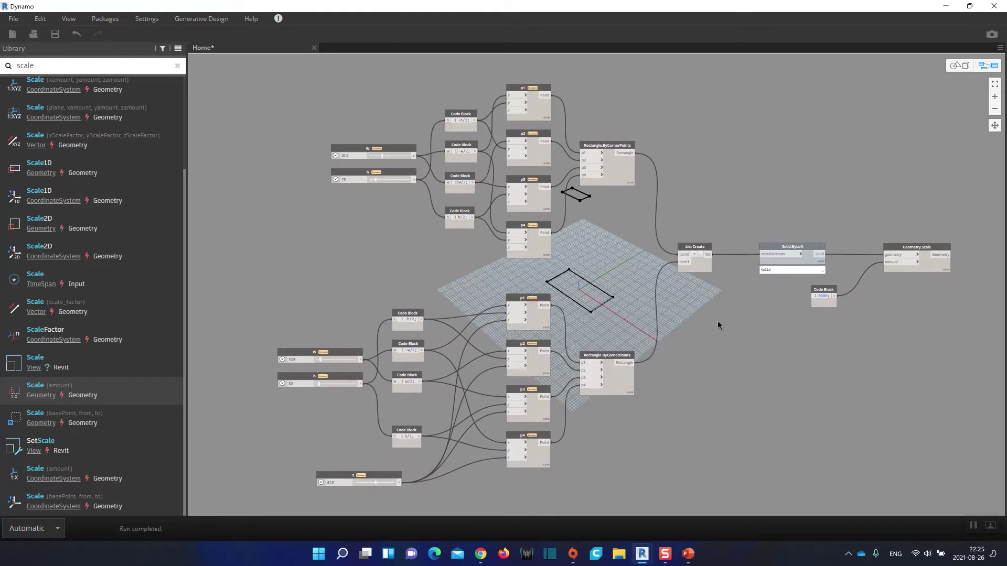
{"action": "middle_click_drag", "start_coordinate": [712, 318], "coordinate": [706, 346]}
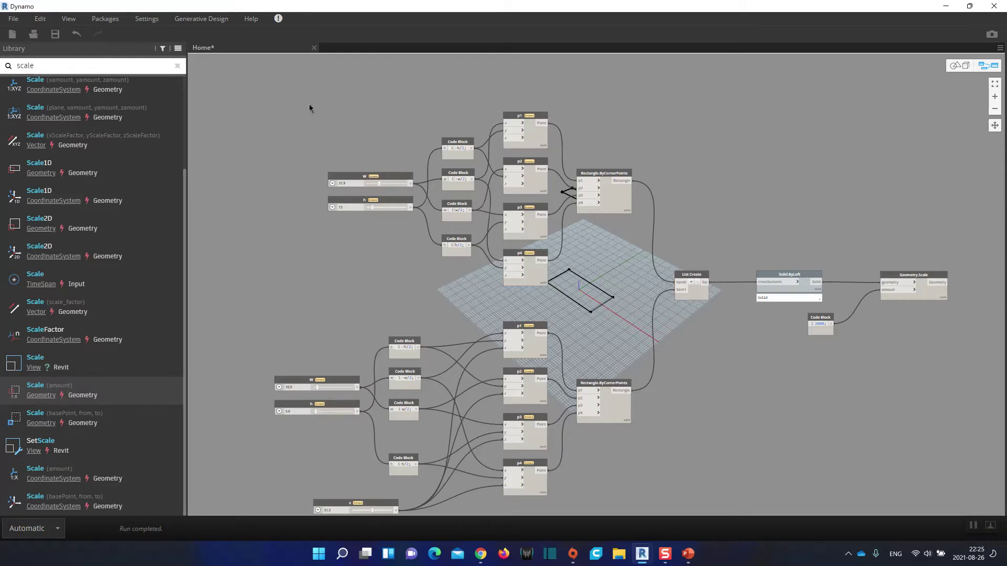
Step: Group the sliders, code blocks, points and Rectangle.ByCornerPoints node of the upper cluster and title the group "Lower Rectangle"
{"action": "left_click_drag", "start_coordinate": [306, 92], "coordinate": [637, 304]}
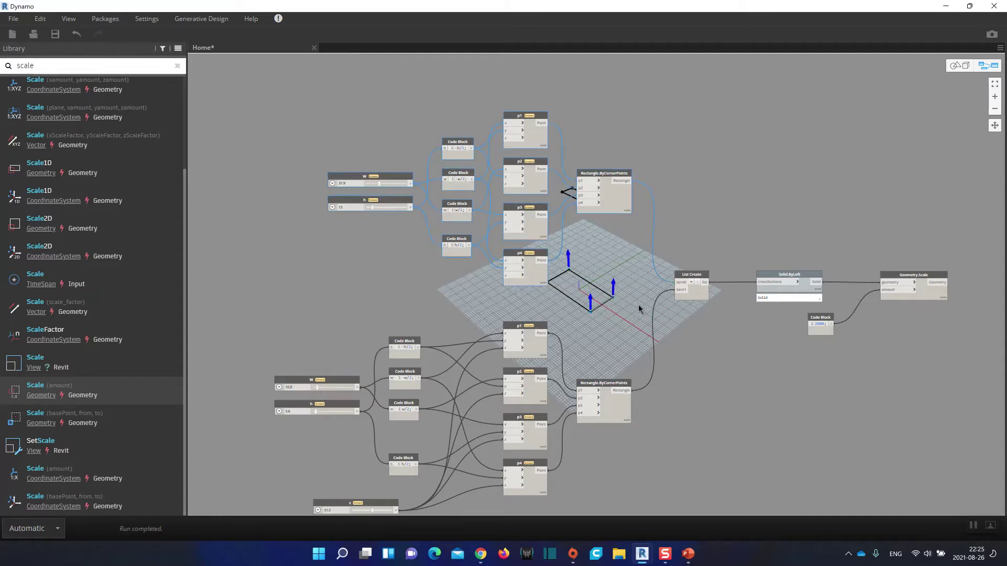
{"action": "right_click", "coordinate": [609, 209]}
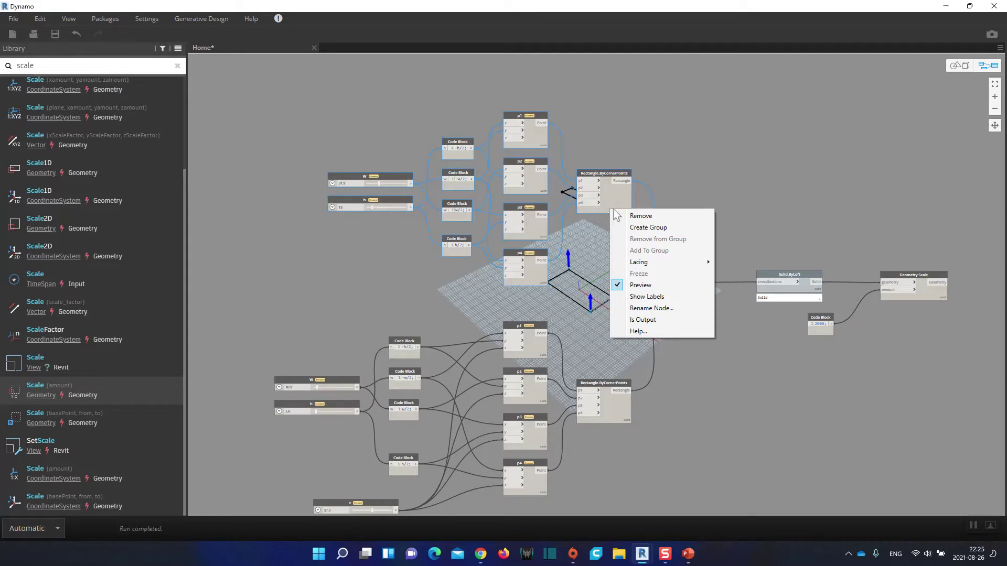
{"action": "left_click", "coordinate": [648, 229]}
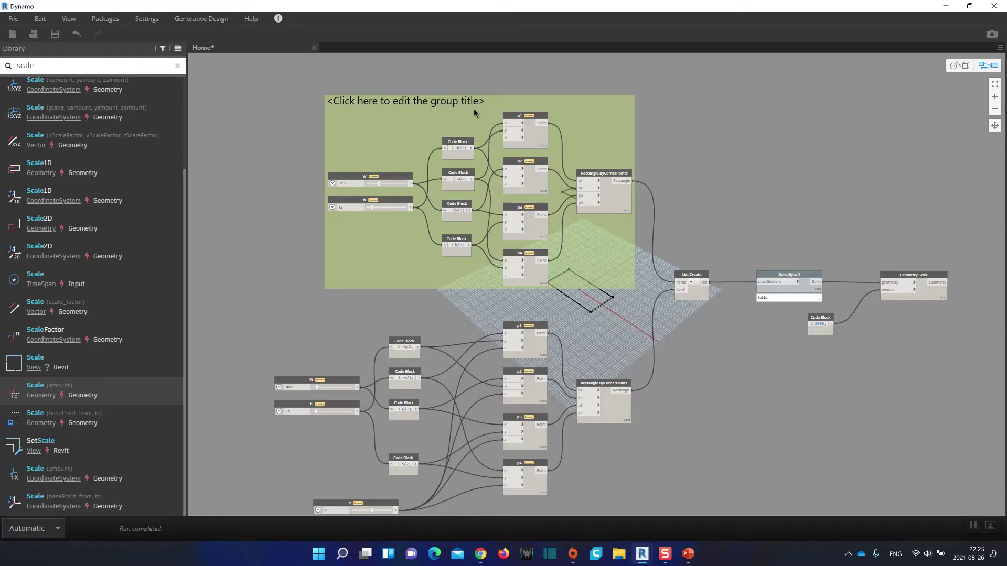
{"action": "double_click", "coordinate": [376, 102]}
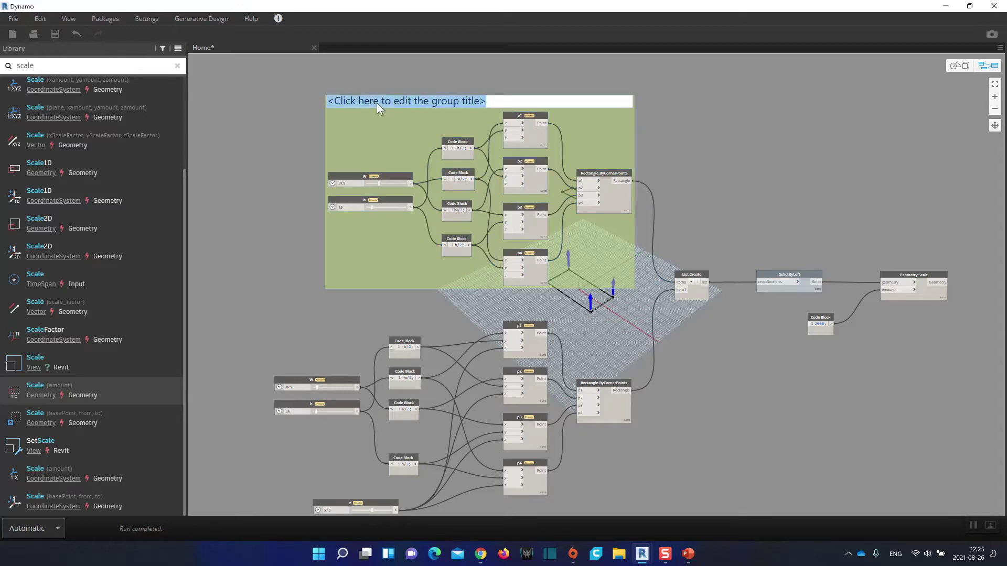
{"action": "type", "text": "Lo"}
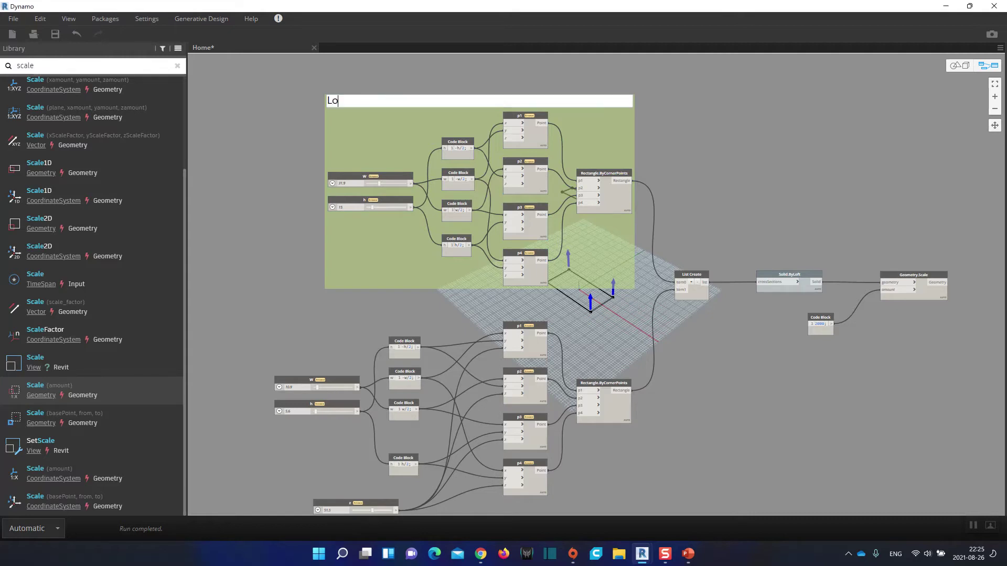
{"action": "type", "text": "wer Rectangle"}
{"action": "left_click", "coordinate": [379, 306]}
Step: Group the nodes of the lower cluster, including its three sliders and Rectangle.ByCornerPoints, and title the group "Upper Rectangle"
{"action": "scroll", "coordinate": [379, 300], "scroll_direction": "down", "scroll_amount": 1}
{"action": "middle_click_drag", "start_coordinate": [378, 301], "coordinate": [348, 226]}
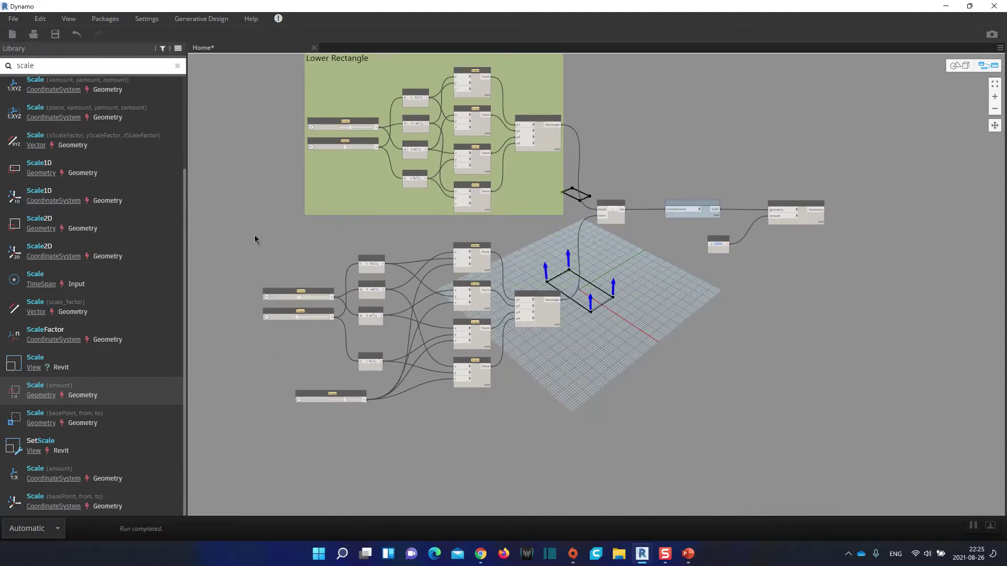
{"action": "left_click_drag", "start_coordinate": [241, 225], "coordinate": [569, 445]}
{"action": "right_click", "coordinate": [553, 325]}
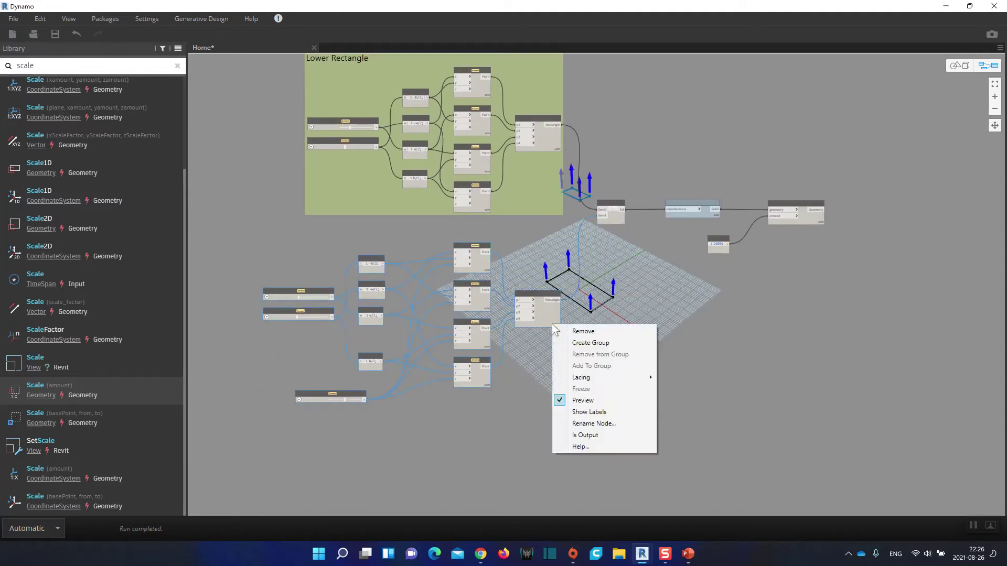
{"action": "left_click", "coordinate": [584, 343]}
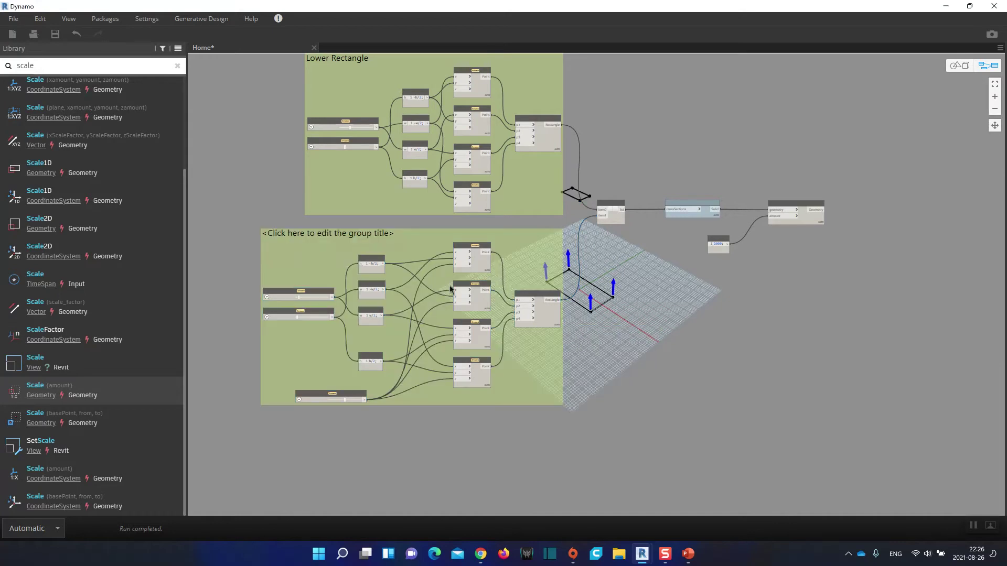
{"action": "double_click", "coordinate": [331, 234]}
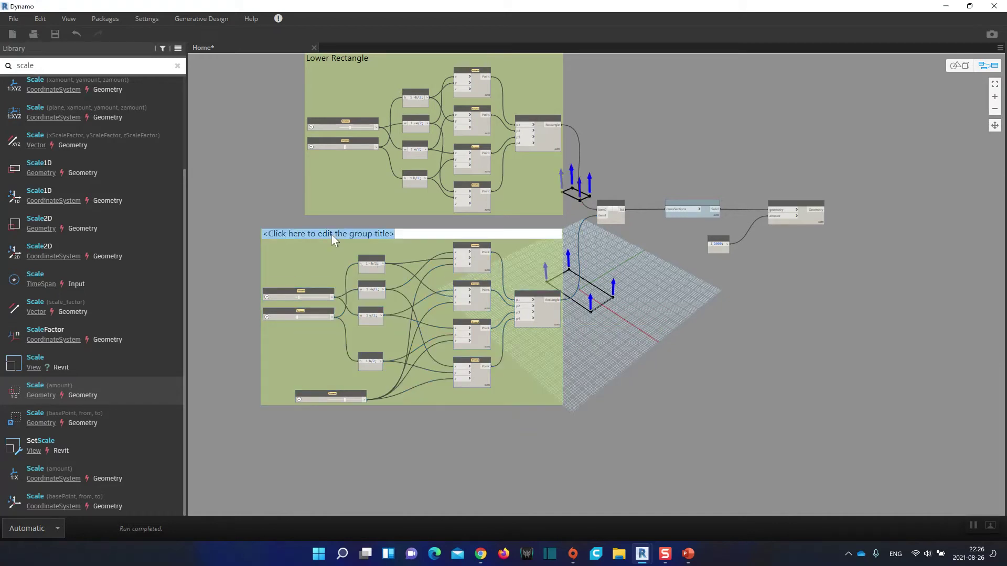
{"action": "type", "text": "Upper Rectan"}
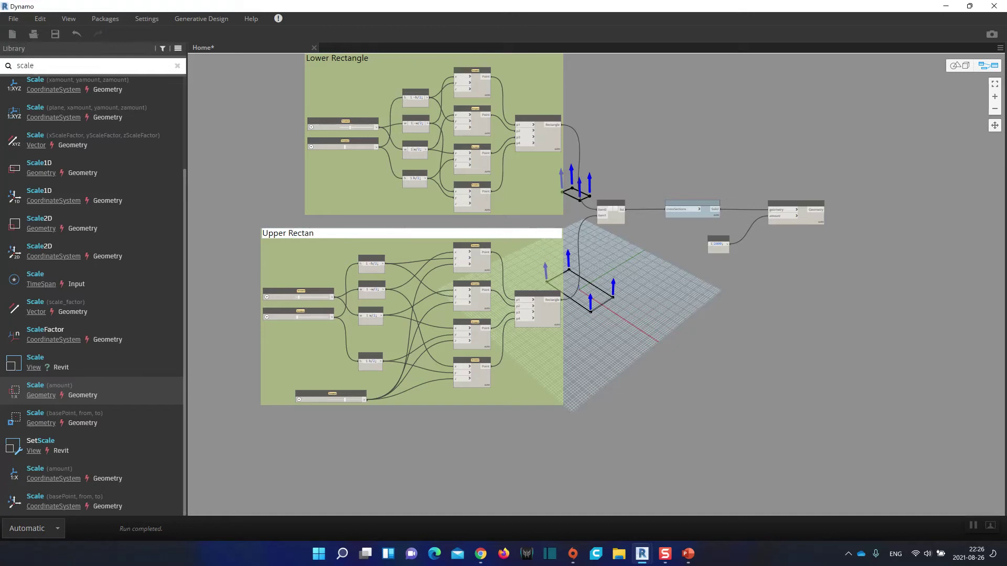
{"action": "type", "text": "gle"}
{"action": "left_click", "coordinate": [593, 362]}
Step: Move the Upper Rectangle and Lower Rectangle groups away from the List Create node, leaving a gap between the two groups
{"action": "left_click_drag", "start_coordinate": [416, 234], "coordinate": [365, 276]}
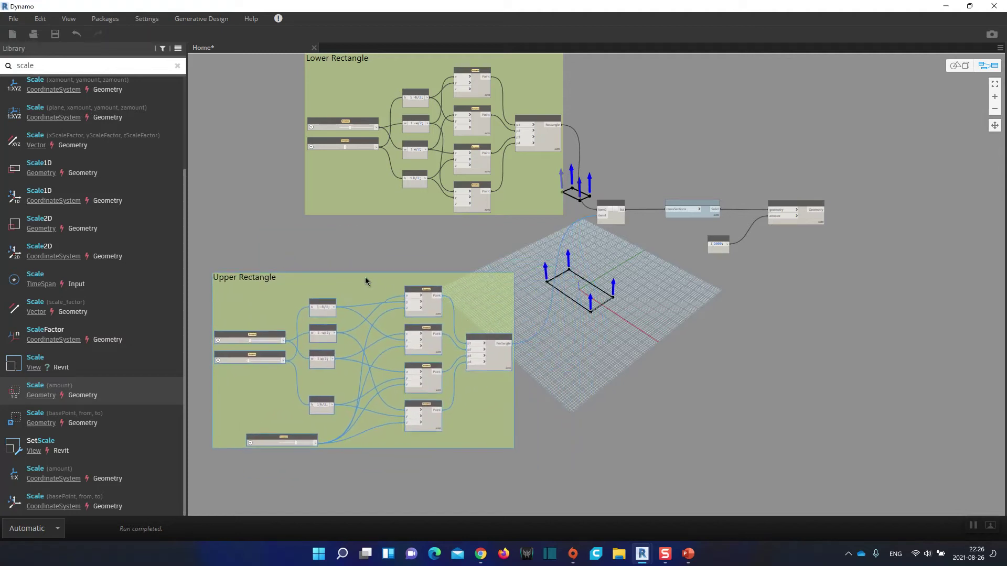
{"action": "scroll", "coordinate": [378, 258], "scroll_direction": "down", "scroll_amount": 3}
{"action": "middle_click_drag", "start_coordinate": [413, 184], "coordinate": [445, 220]}
{"action": "left_click_drag", "start_coordinate": [501, 162], "coordinate": [440, 174]}
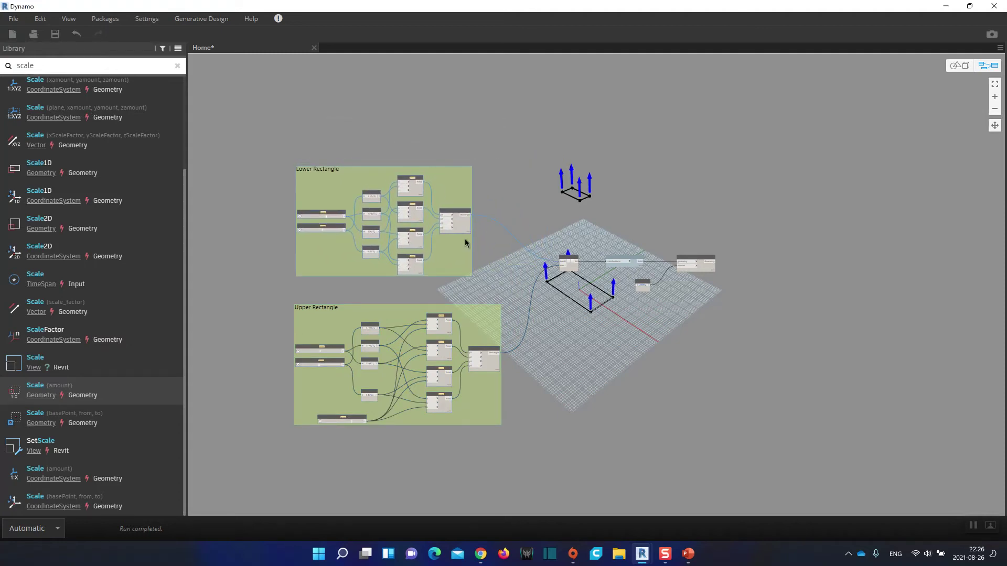
{"action": "left_click", "coordinate": [579, 365]}
{"action": "scroll", "coordinate": [562, 347], "scroll_direction": "up", "scroll_amount": 3}
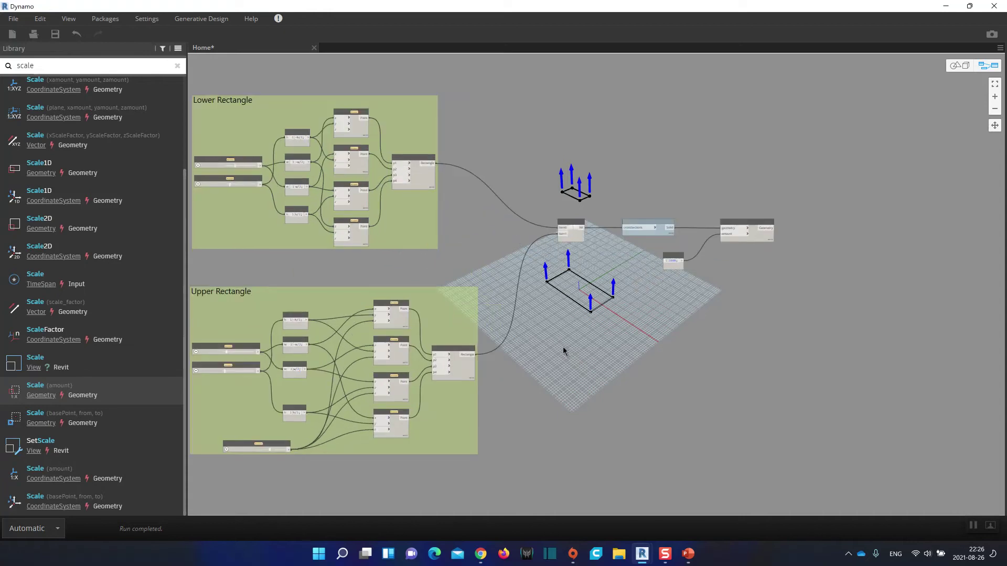
{"action": "scroll", "coordinate": [562, 344], "scroll_direction": "down", "scroll_amount": 2}
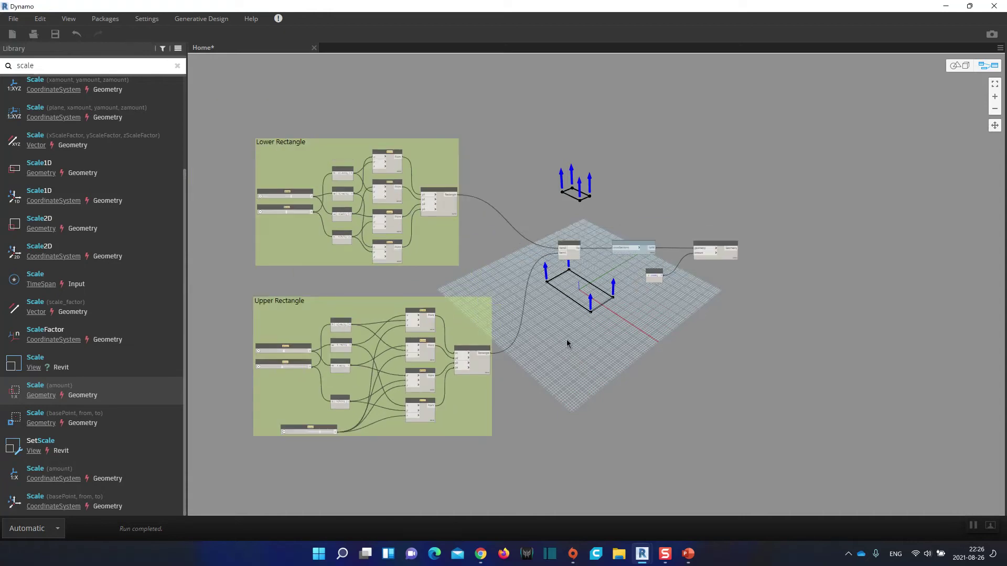
Step: Restore the Dynamo window to its smaller size and move it aside to uncover the mass in Revit's 3D view
{"action": "double_click", "coordinate": [580, 12]}
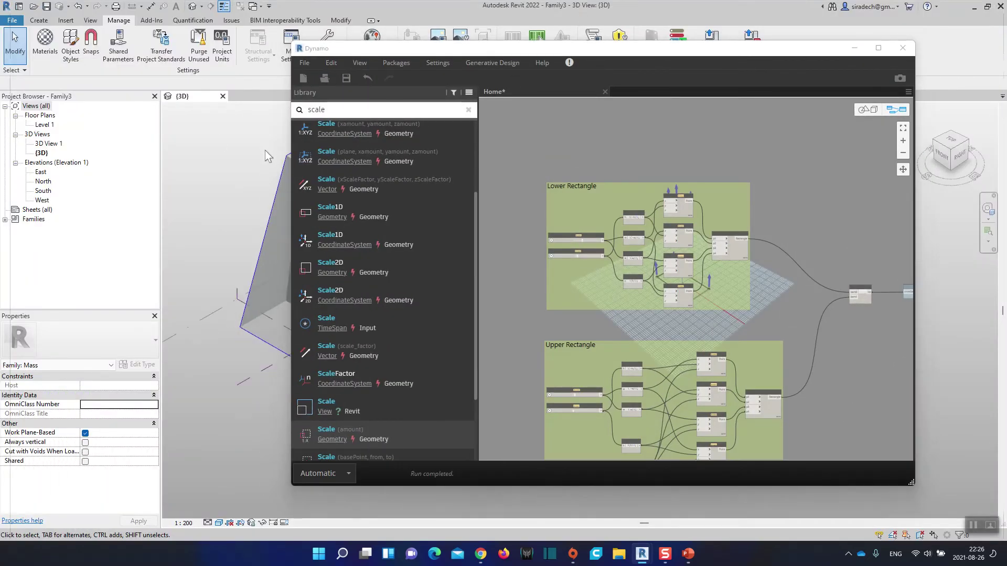
{"action": "left_click_drag", "start_coordinate": [457, 47], "coordinate": [628, 62]}
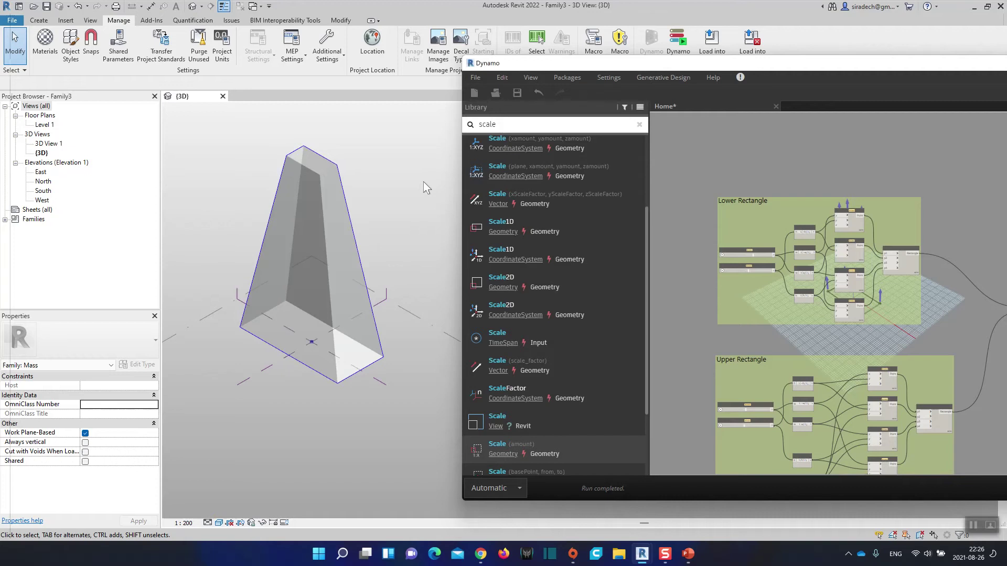
{"action": "left_click_drag", "start_coordinate": [715, 66], "coordinate": [814, 109]}
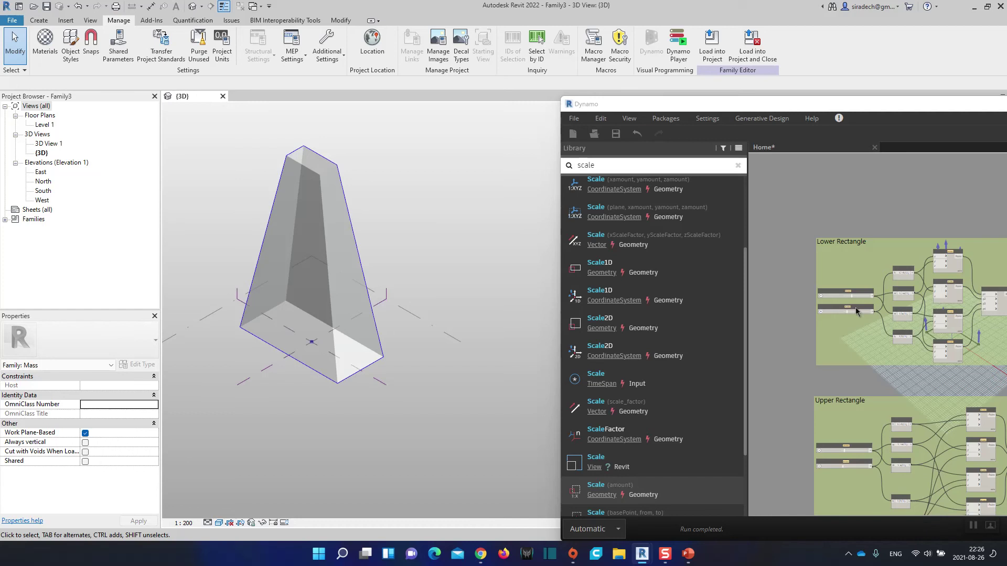
Step: Set the h slider in the Lower Rectangle group to 13.3
{"action": "scroll", "coordinate": [856, 311], "scroll_direction": "up", "scroll_amount": 3}
{"action": "scroll", "coordinate": [852, 306], "scroll_direction": "up", "scroll_amount": 3}
{"action": "mouse_move", "coordinate": [837, 324]}
{"action": "left_mouse_down"}
{"action": "mouse_move", "coordinate": [850, 324]}
{"action": "mouse_move", "coordinate": [836, 327]}
{"action": "left_mouse_up"}
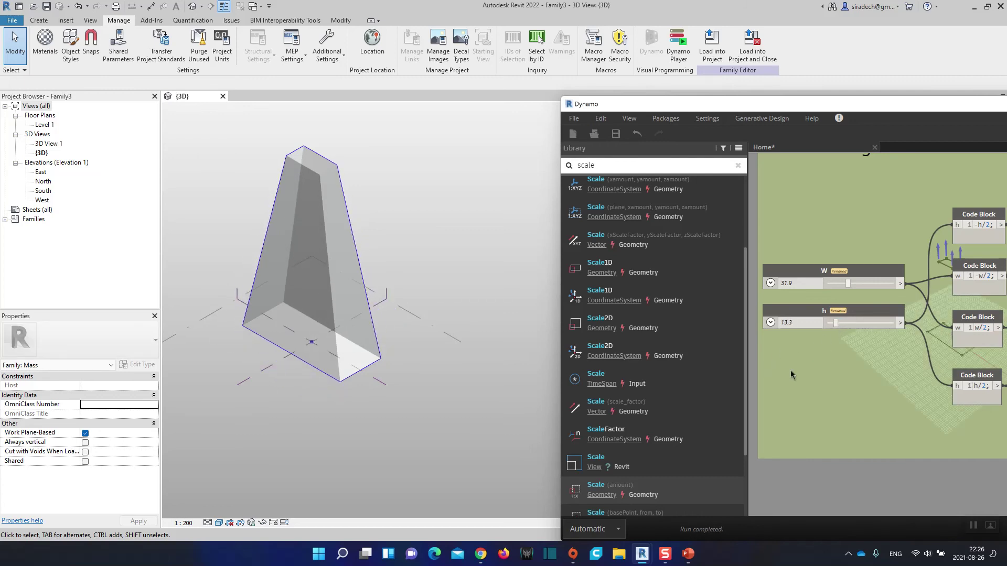